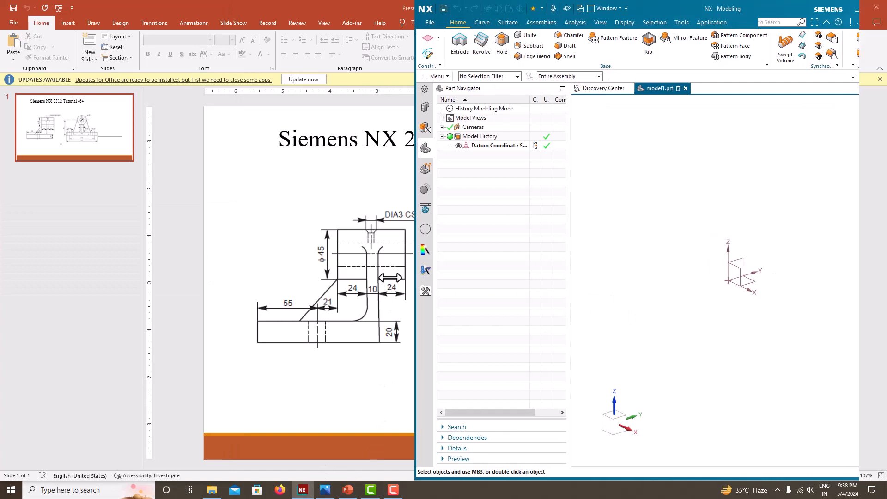
- Switch to the Photos window with the reference drawing and adjust the divider between it and the modelling window
{"action": "left_click", "coordinate": [325, 490]}
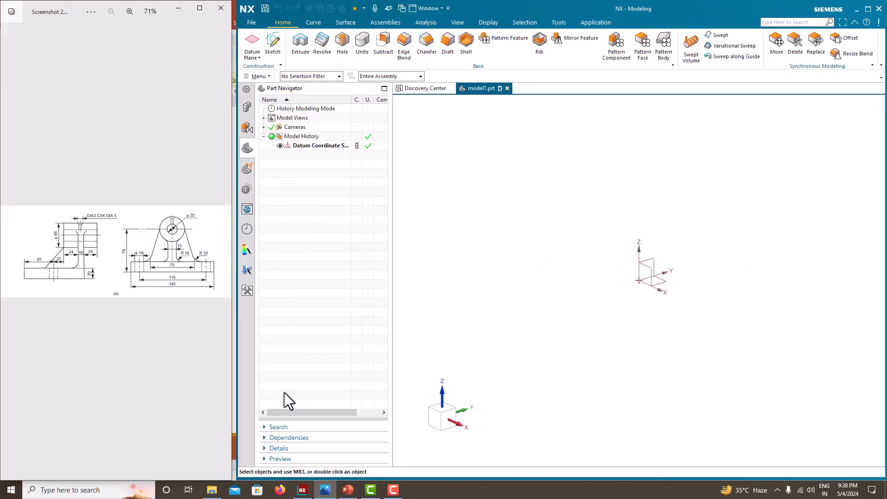
{"action": "left_click_drag", "start_coordinate": [234, 293], "coordinate": [230, 290]}
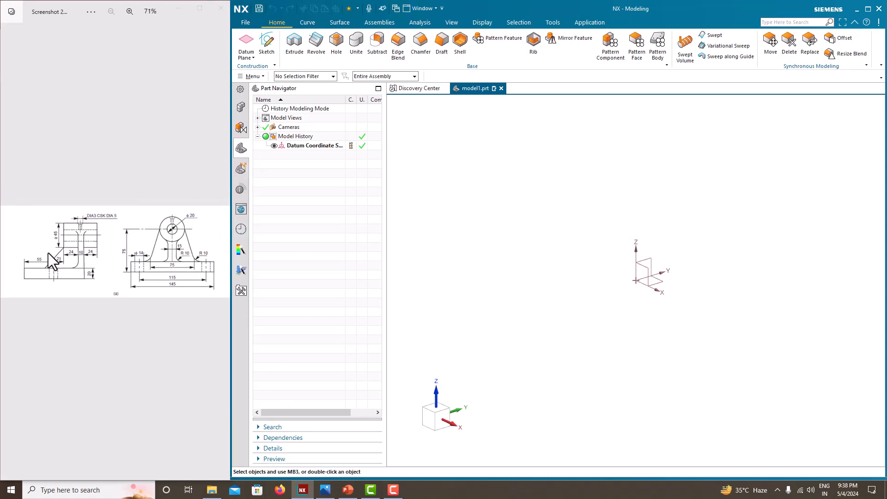
- Create a new sketch on the Front principal plane
{"action": "left_click", "coordinate": [267, 41]}
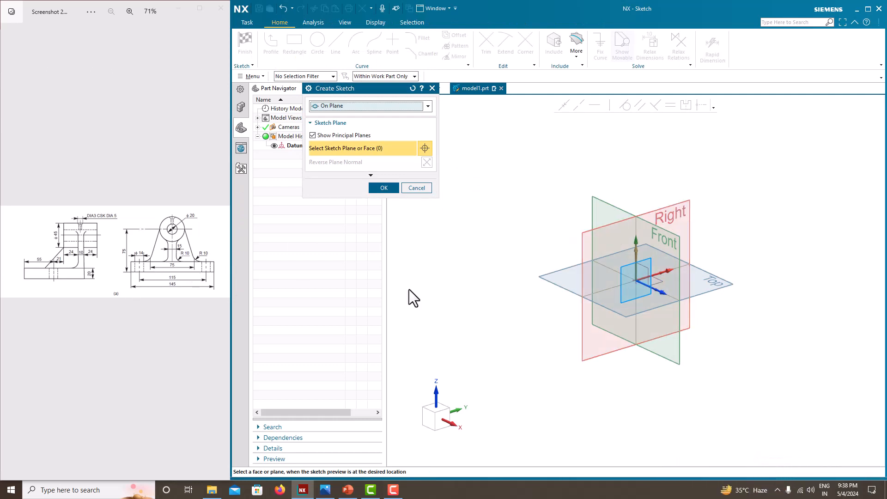
{"action": "left_click", "coordinate": [680, 239]}
{"action": "left_click", "coordinate": [380, 190]}
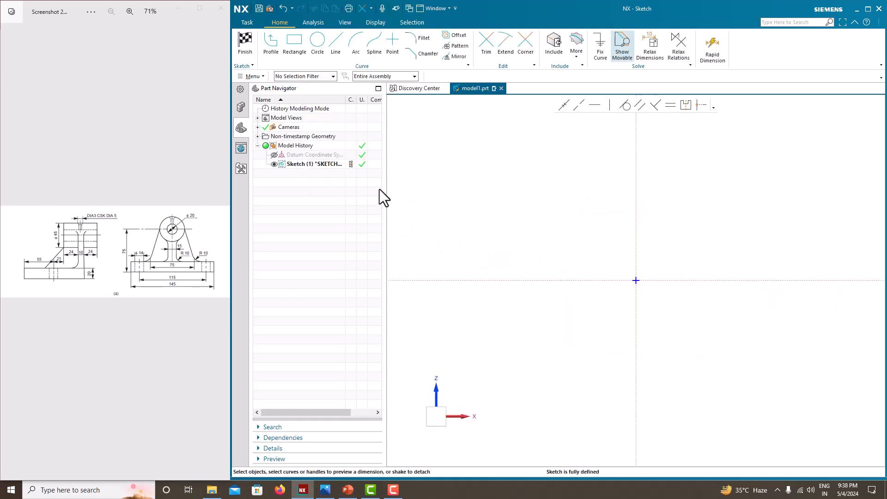
- Sketch a flat rectangle about 293 mm wide across the vertical axis, with its lower edge on the horizontal axis
{"action": "left_click", "coordinate": [294, 44]}
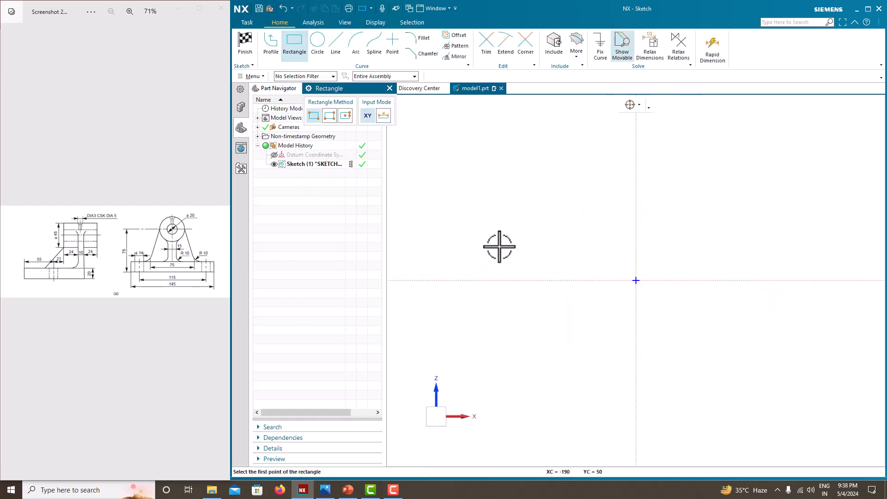
{"action": "left_click", "coordinate": [529, 267]}
{"action": "left_click", "coordinate": [739, 280]}
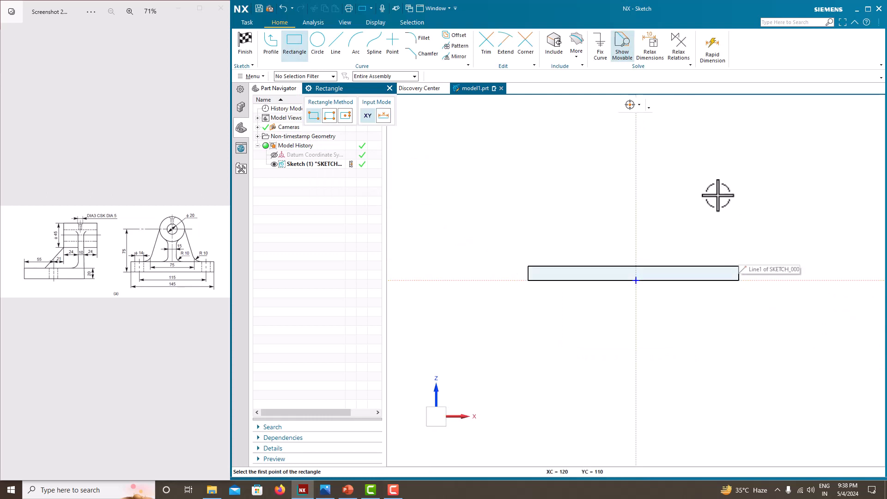
{"action": "key", "text": "Escape"}
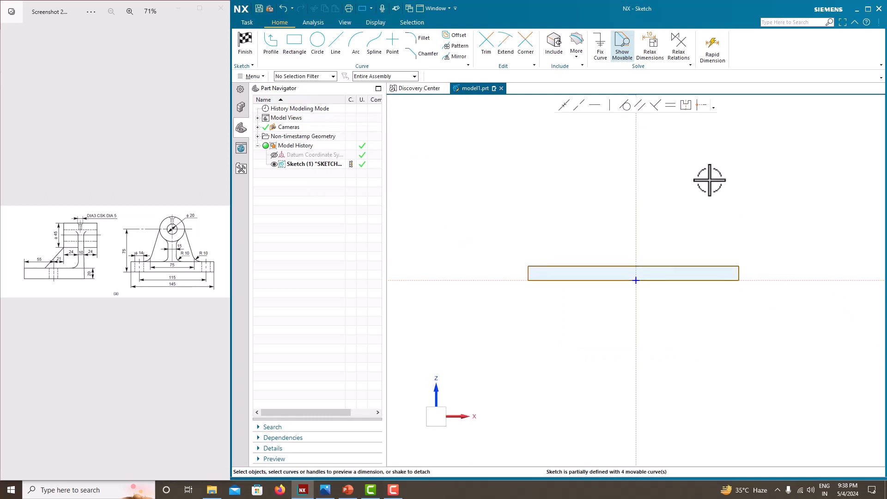
- Set the rectangle's lower edge length to 145 mm and scale the entire sketch to it
{"action": "scroll", "coordinate": [149, 290], "scroll_direction": "up", "scroll_amount": 2}
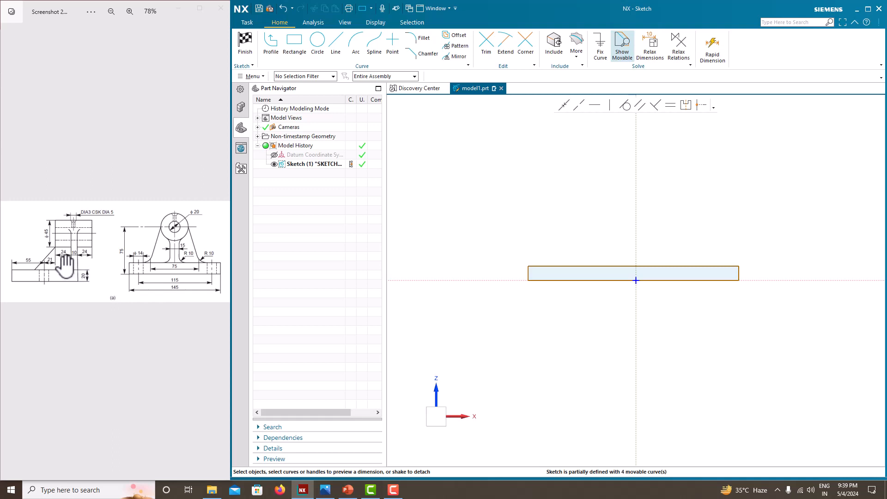
{"action": "left_click", "coordinate": [592, 280]}
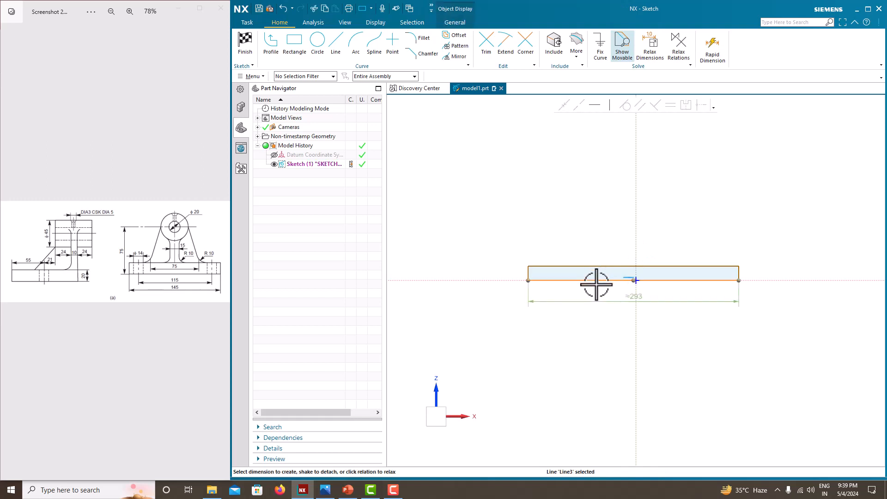
{"action": "left_click", "coordinate": [637, 297]}
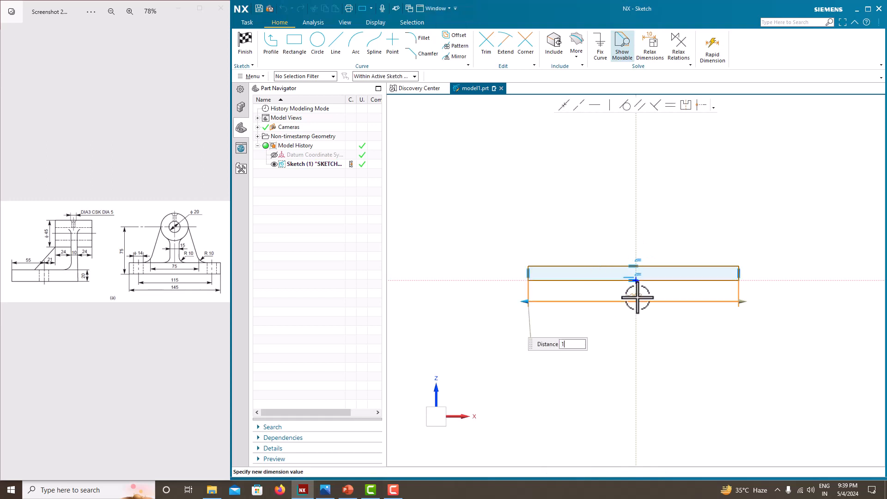
{"action": "key", "text": "Return"}
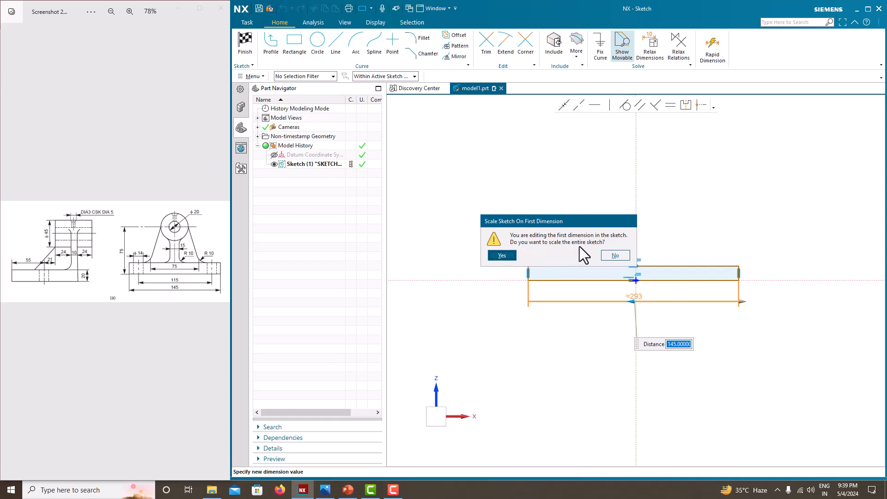
{"action": "left_click", "coordinate": [502, 255]}
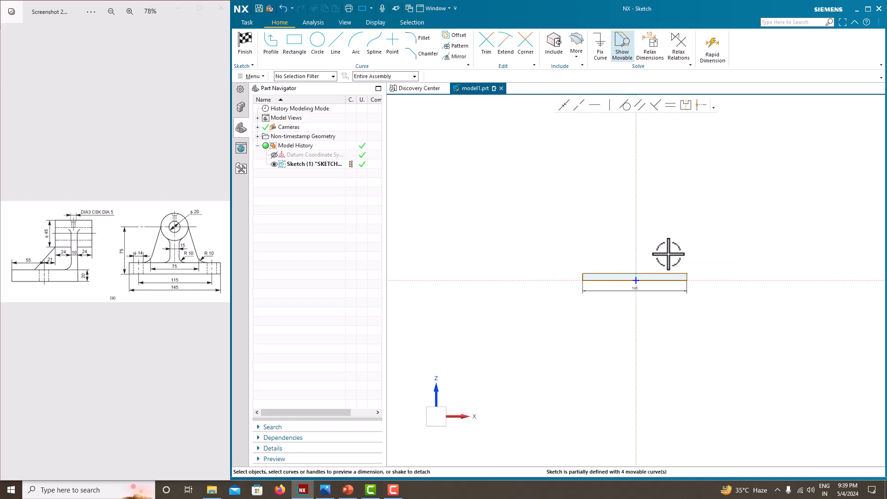
- Set the rectangle's height to 20 mm with a vertical dimension beside its short side
{"action": "scroll", "coordinate": [664, 266], "scroll_direction": "up", "scroll_amount": 3}
{"action": "scroll", "coordinate": [583, 229], "scroll_direction": "down", "scroll_amount": 2}
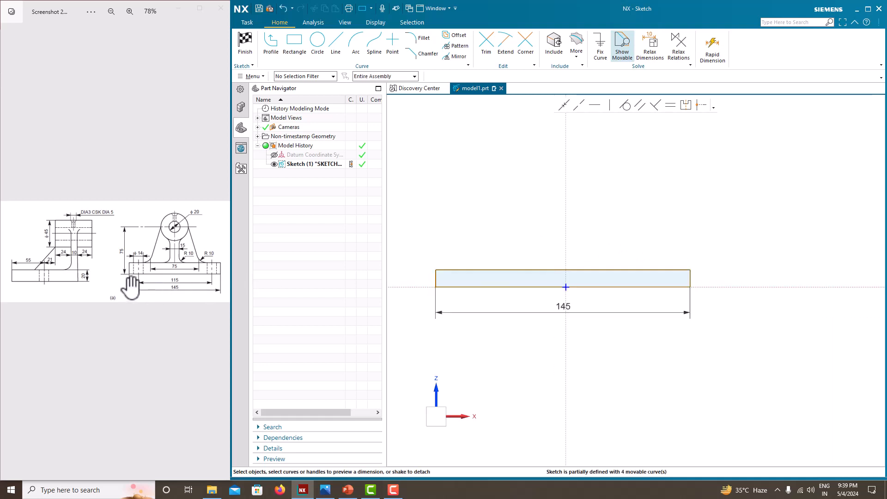
{"action": "scroll", "coordinate": [682, 277], "scroll_direction": "up", "scroll_amount": 2}
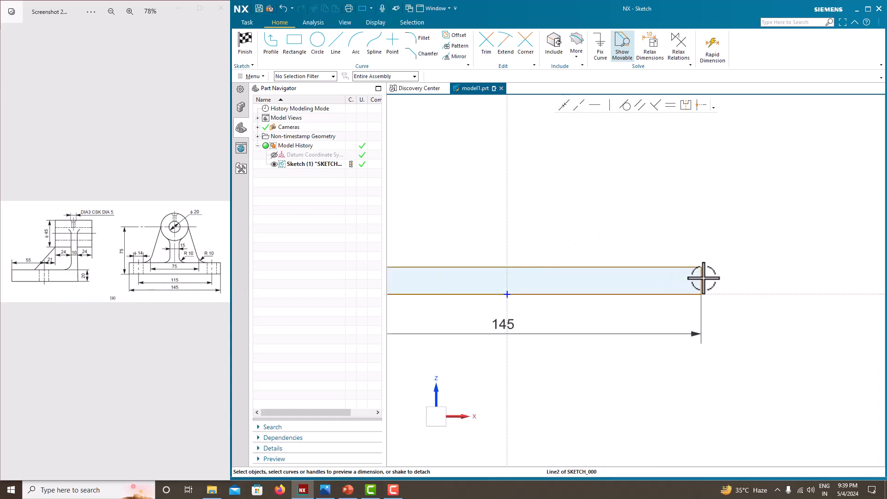
{"action": "left_click_drag", "start_coordinate": [703, 278], "coordinate": [749, 279]}
{"action": "type", "text": "20"}
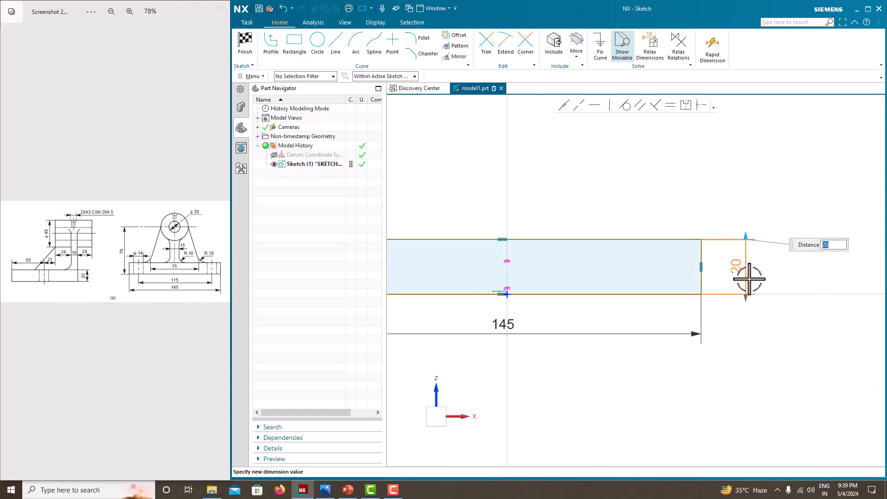
{"action": "key", "text": "Return"}
- Make the rectangle's two upper corners symmetric about the vertical sketch axis
{"action": "scroll", "coordinate": [656, 215], "scroll_direction": "down", "scroll_amount": 2}
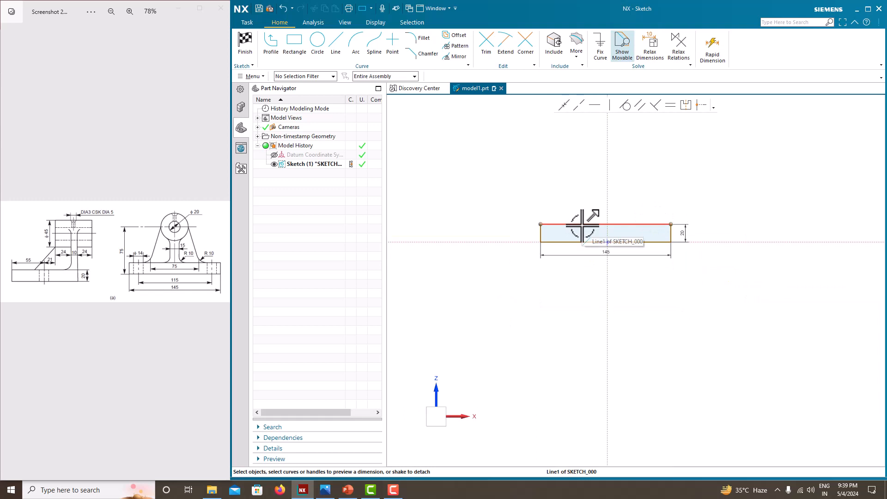
{"action": "scroll", "coordinate": [583, 225], "scroll_direction": "up", "scroll_amount": 2}
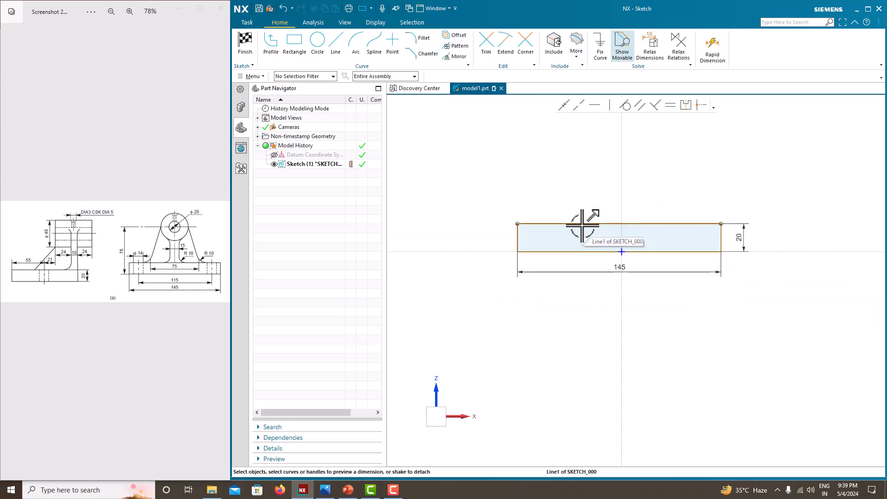
{"action": "left_click", "coordinate": [684, 107]}
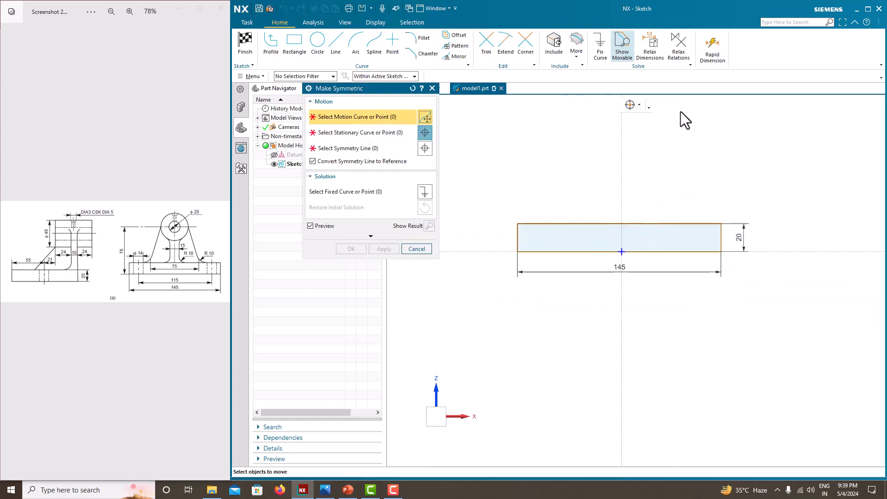
{"action": "left_click", "coordinate": [721, 223]}
{"action": "left_click", "coordinate": [518, 223]}
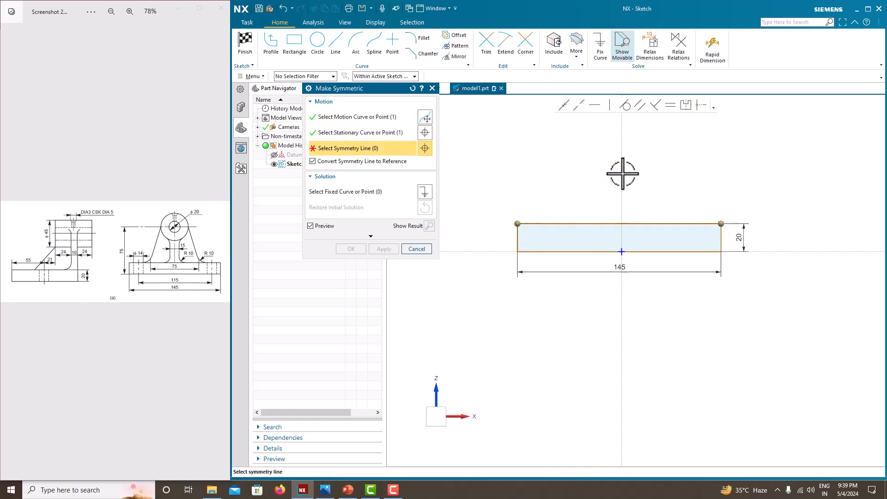
{"action": "left_click", "coordinate": [612, 178]}
{"action": "left_click", "coordinate": [350, 249]}
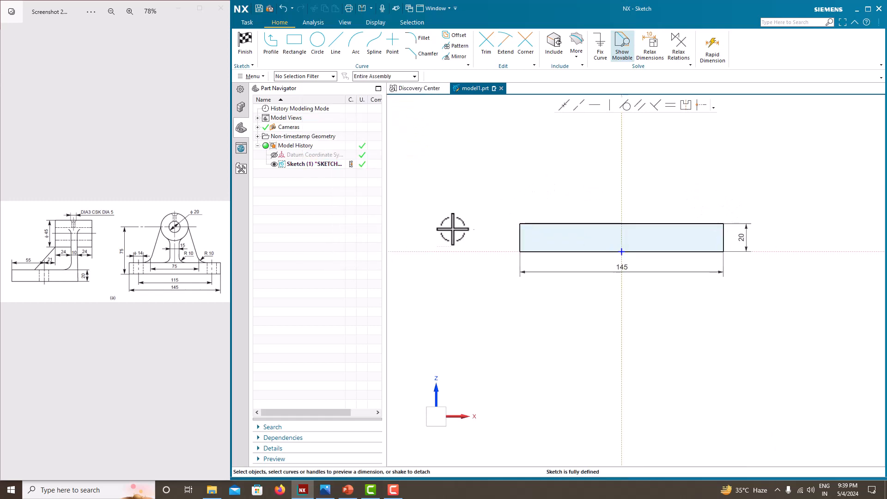
- Finish the sketch and extrude the rectangle as a solid with a symmetric value of 55+21+24+10 mm
{"action": "right_click", "coordinate": [499, 188]}
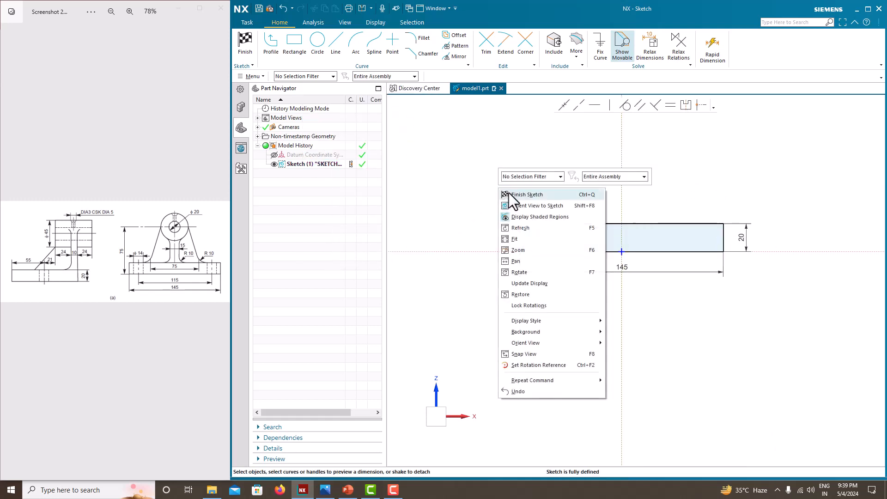
{"action": "left_click", "coordinate": [509, 193]}
{"action": "left_click", "coordinate": [294, 52]}
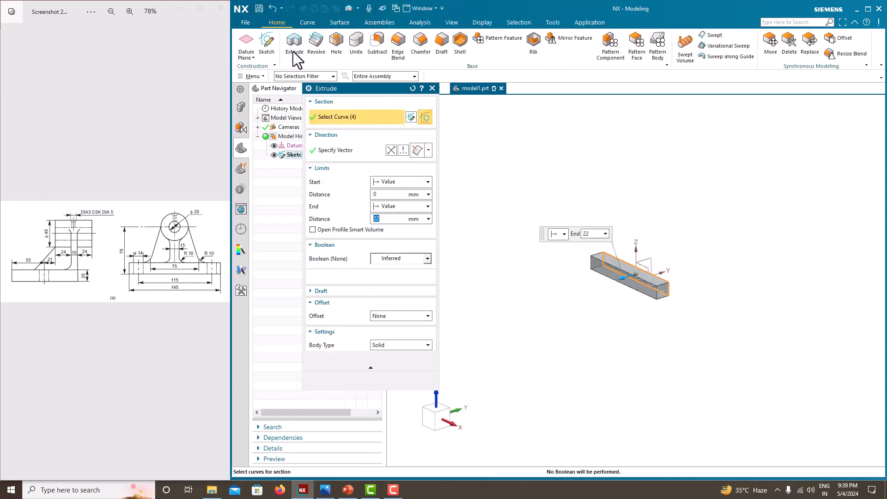
{"action": "left_click", "coordinate": [383, 206]}
{"action": "left_click", "coordinate": [398, 236]}
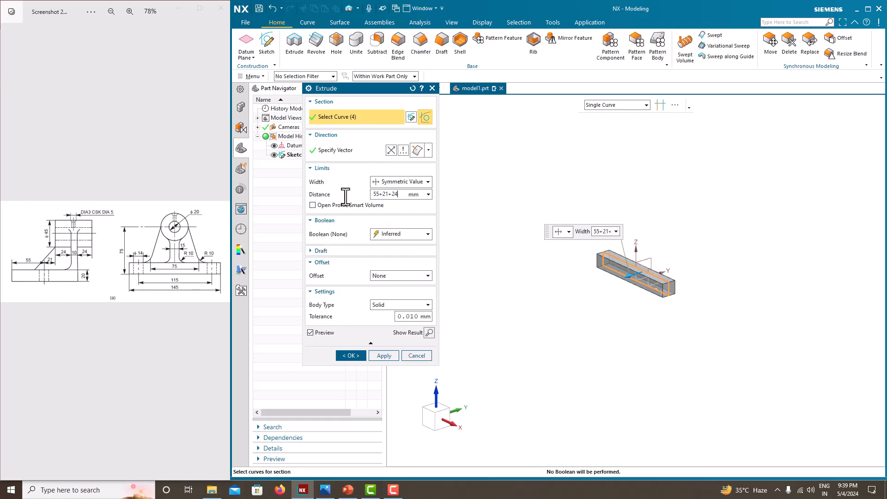
{"action": "key", "text": "Return"}
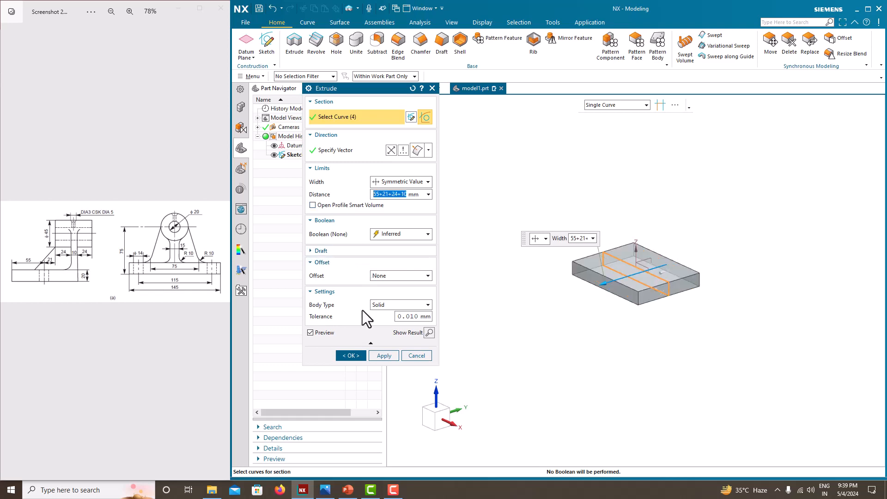
{"action": "left_click", "coordinate": [342, 356]}
- Hide the base plate's sketch and orient the model to the isometric view
{"action": "middle_click_drag", "start_coordinate": [452, 259], "coordinate": [337, 210]}
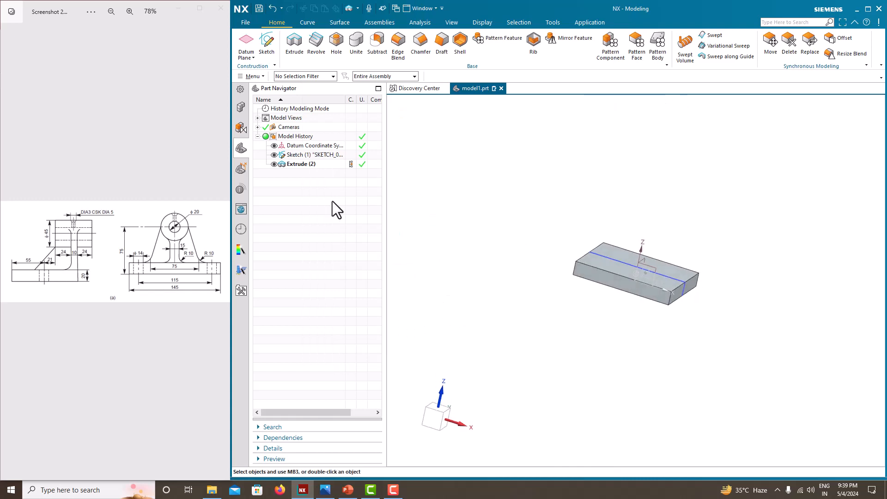
{"action": "mouse_move", "coordinate": [441, 213]}
{"action": "middle_mouse_down"}
{"action": "mouse_move", "coordinate": [462, 223]}
{"action": "mouse_move", "coordinate": [443, 230]}
{"action": "middle_mouse_up"}
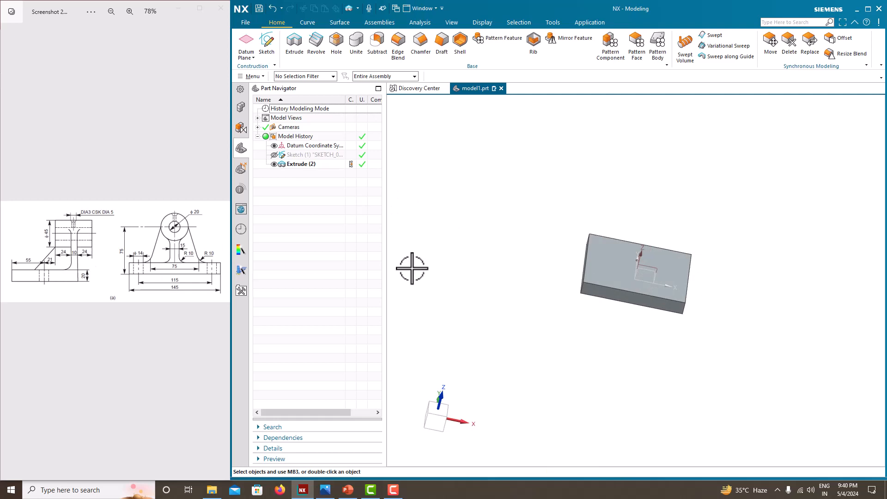
{"action": "right_click", "coordinate": [464, 168]}
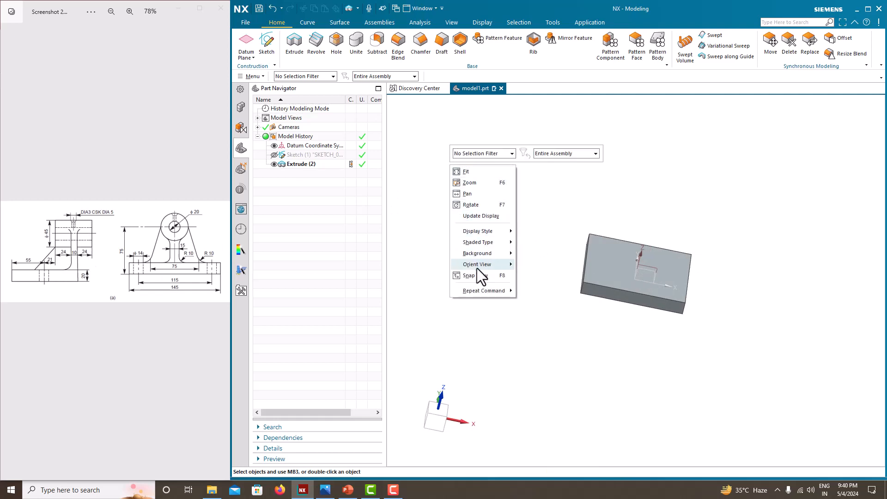
{"action": "mouse_move", "coordinate": [477, 270]}
{"action": "left_click", "coordinate": [534, 267]}
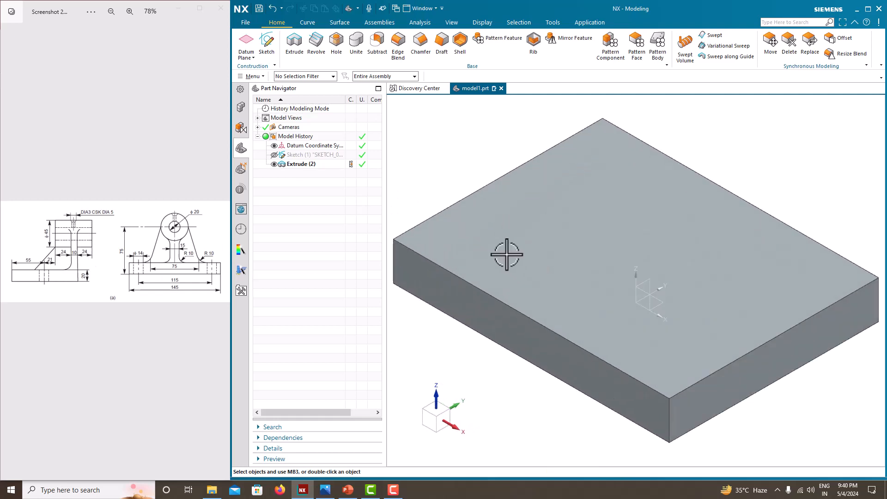
- Create a new sketch on the base plate's long vertical face on the positive Y side
{"action": "scroll", "coordinate": [530, 239], "scroll_direction": "down", "scroll_amount": 4}
{"action": "middle_click_drag", "start_coordinate": [571, 250], "coordinate": [516, 277]}
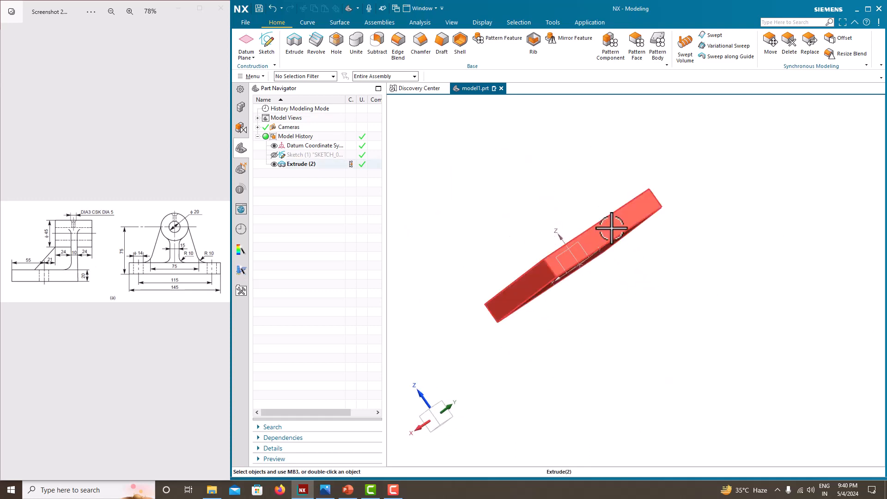
{"action": "mouse_move", "coordinate": [612, 229]}
{"action": "middle_mouse_down"}
{"action": "mouse_move", "coordinate": [534, 192]}
{"action": "mouse_move", "coordinate": [491, 198]}
{"action": "mouse_move", "coordinate": [495, 224]}
{"action": "mouse_move", "coordinate": [511, 222]}
{"action": "middle_mouse_up"}
{"action": "left_click", "coordinate": [268, 43]}
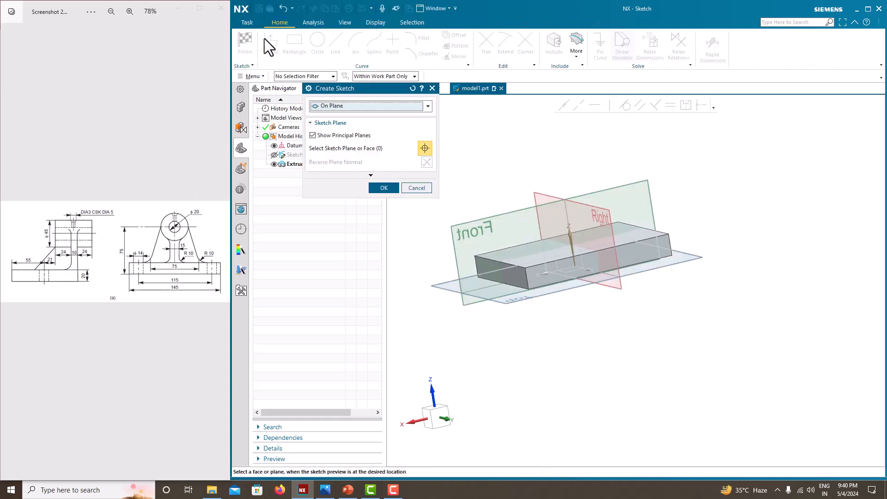
{"action": "left_click", "coordinate": [642, 252]}
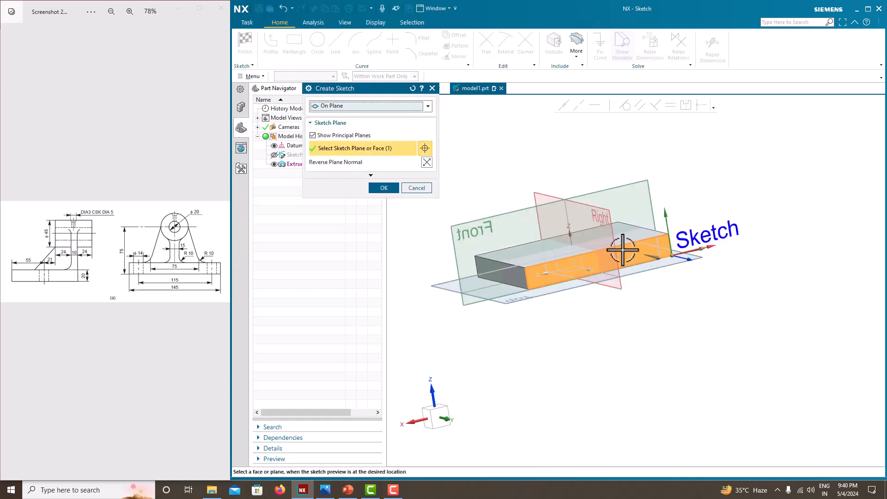
{"action": "left_click", "coordinate": [373, 187]}
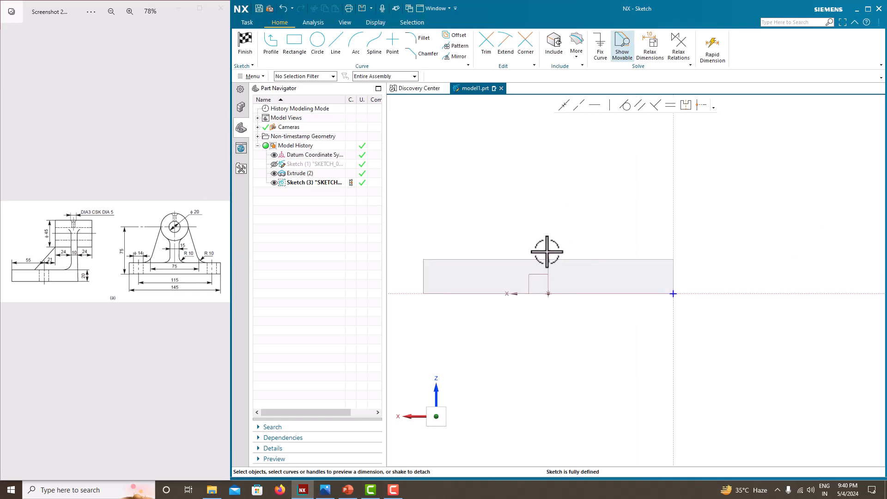
- Draw a vertical line from the midpoint of the plate's bottom edge to well above the plate
{"action": "left_click", "coordinate": [337, 49]}
{"action": "left_click", "coordinate": [386, 76]}
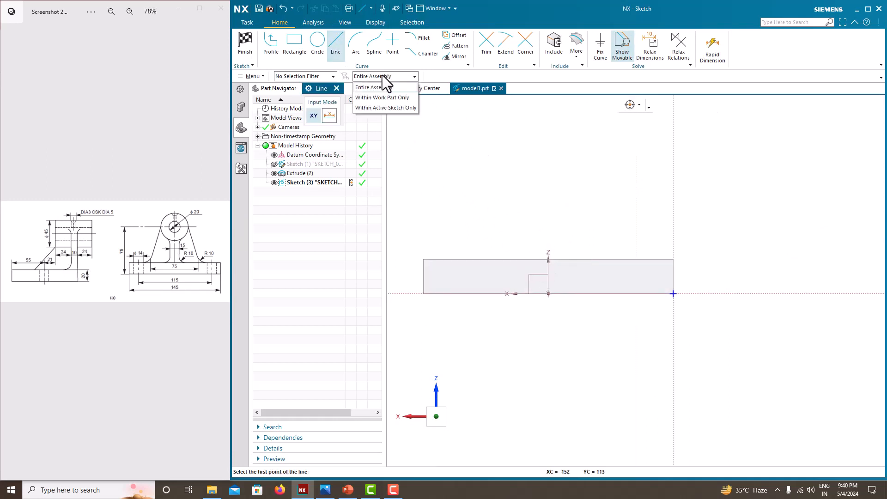
{"action": "left_click", "coordinate": [388, 86]}
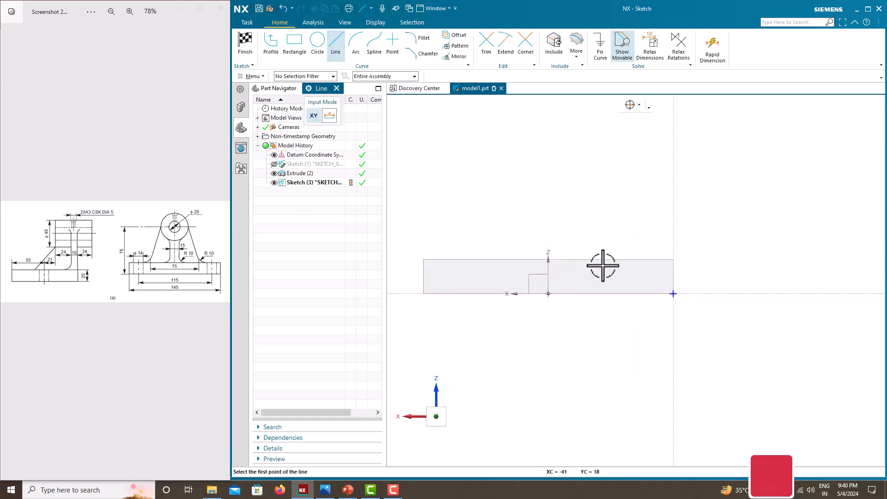
{"action": "left_click", "coordinate": [549, 294]}
{"action": "left_click", "coordinate": [554, 126]}
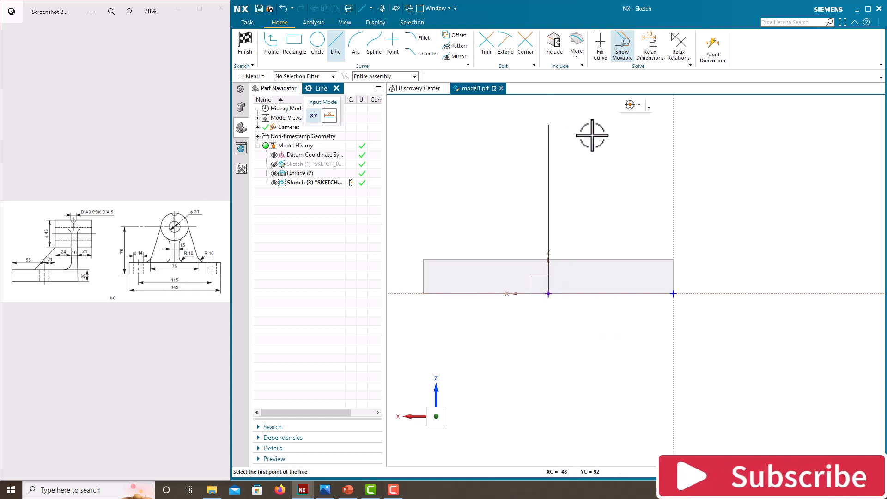
- Dimension the vertical line's length and convert the line to reference geometry
{"action": "key", "text": "Escape"}
{"action": "left_click", "coordinate": [549, 162]}
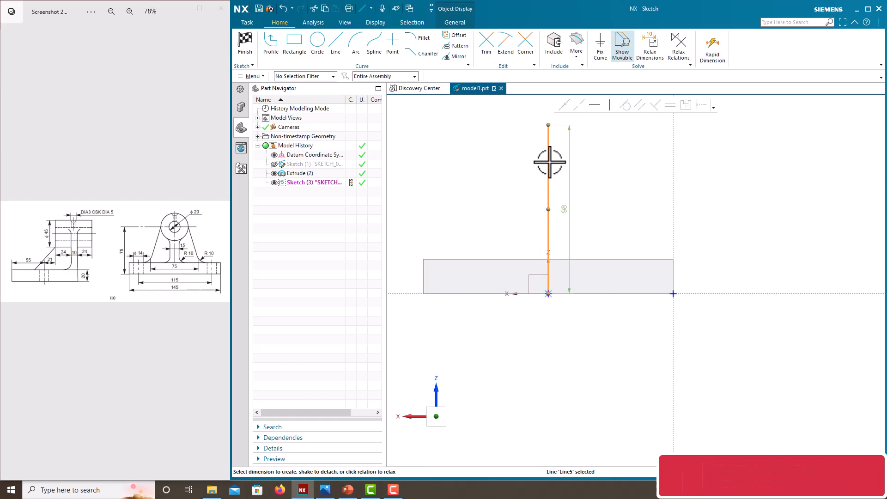
{"action": "left_click", "coordinate": [564, 208]}
{"action": "left_click", "coordinate": [602, 179]}
{"action": "left_click", "coordinate": [548, 183]}
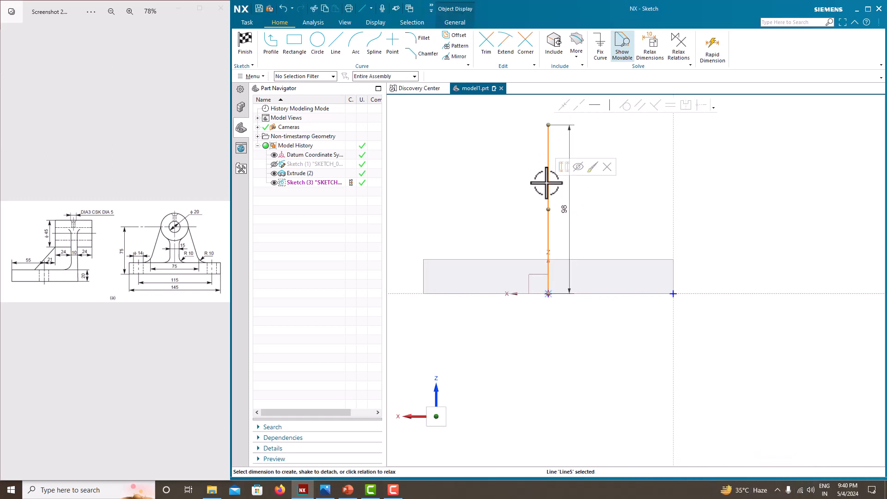
{"action": "left_click", "coordinate": [562, 166]}
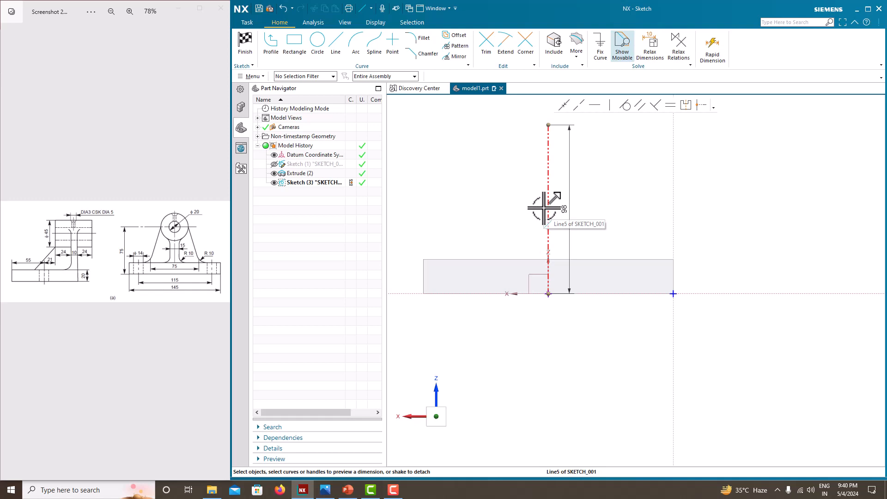
- Draw a circle about 64 mm in diameter above the plate, centred on the vertical reference line
{"action": "left_click", "coordinate": [318, 52]}
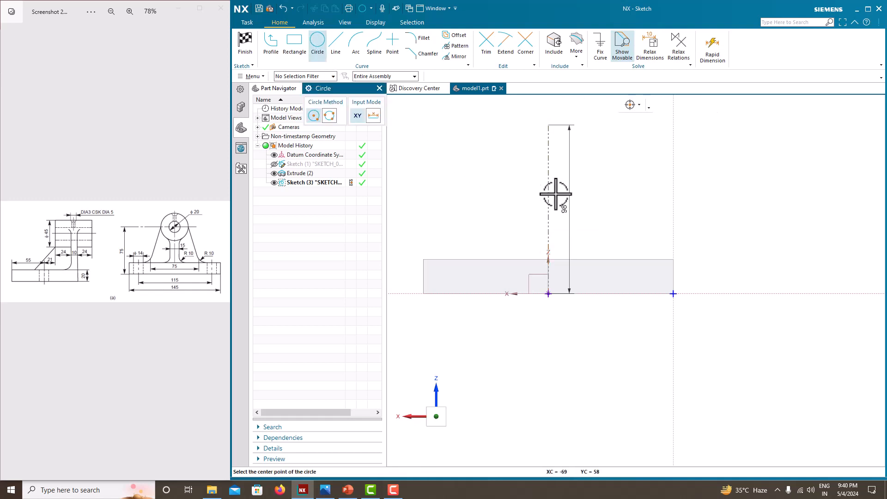
{"action": "left_click", "coordinate": [548, 158]}
{"action": "left_click", "coordinate": [499, 173]}
{"action": "middle_click", "coordinate": [522, 212]}
{"action": "scroll", "coordinate": [528, 226], "scroll_direction": "up", "scroll_amount": 3}
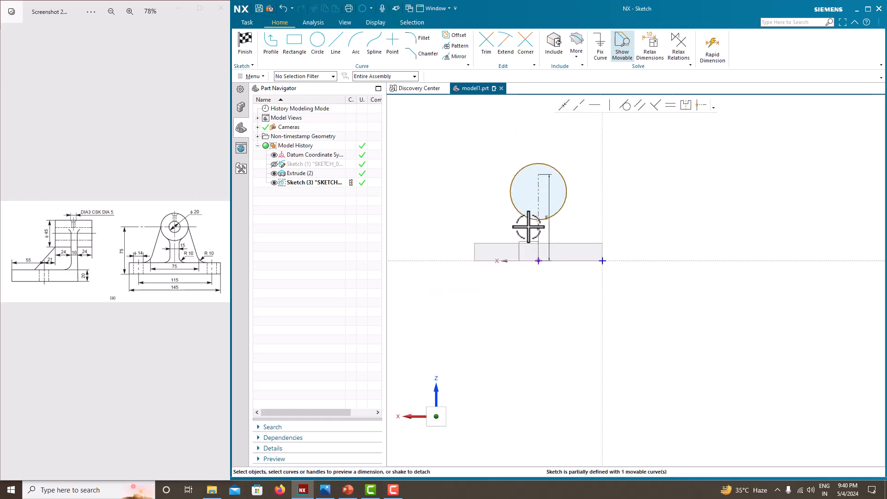
- Check the boss size in the reference drawing and set the circle's diameter to 45 mm
{"action": "scroll", "coordinate": [521, 158], "scroll_direction": "down", "scroll_amount": 1}
{"action": "scroll", "coordinate": [182, 236], "scroll_direction": "up", "scroll_amount": 1}
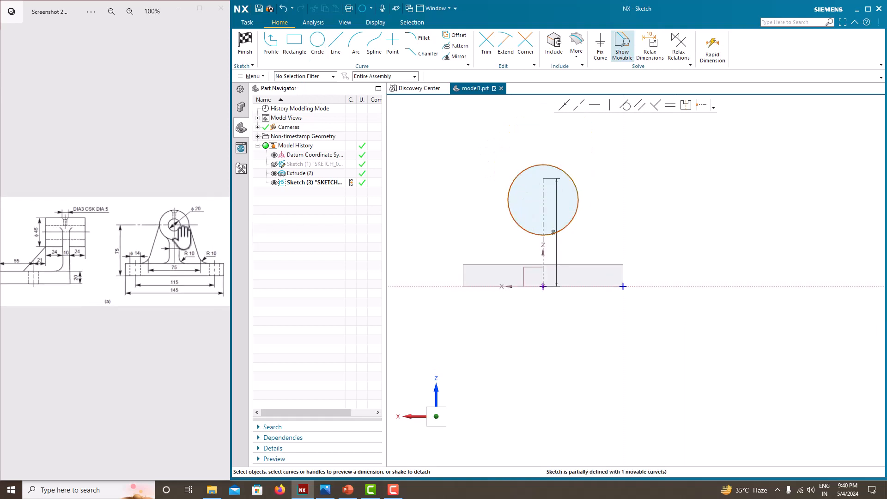
{"action": "scroll", "coordinate": [183, 236], "scroll_direction": "up", "scroll_amount": 1}
{"action": "left_click_drag", "start_coordinate": [63, 252], "coordinate": [131, 261]}
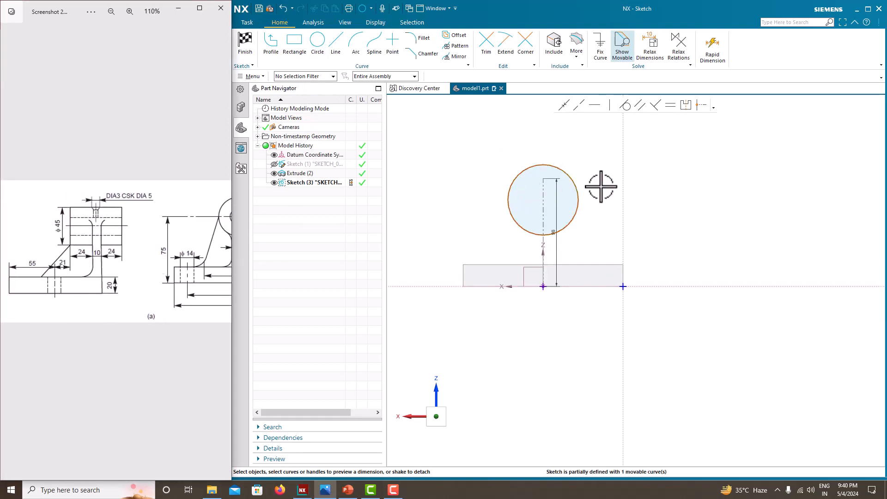
{"action": "left_click", "coordinate": [567, 173]}
{"action": "left_click", "coordinate": [597, 180]}
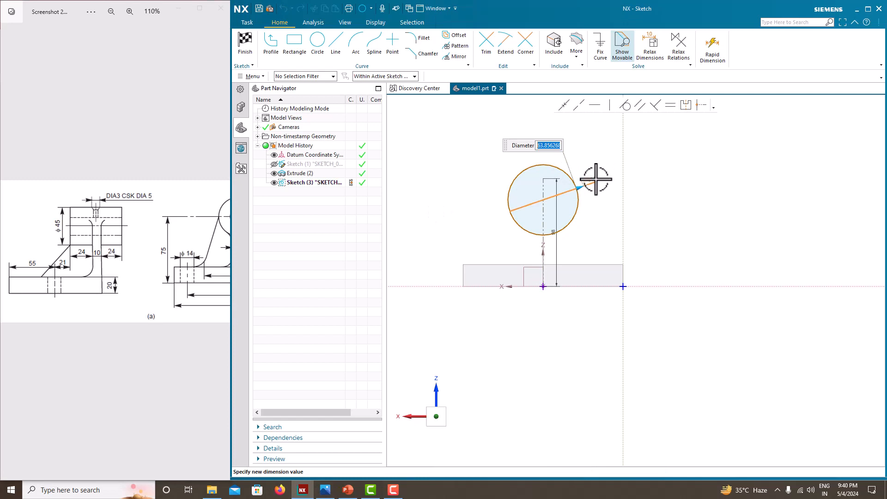
{"action": "key", "text": "Return"}
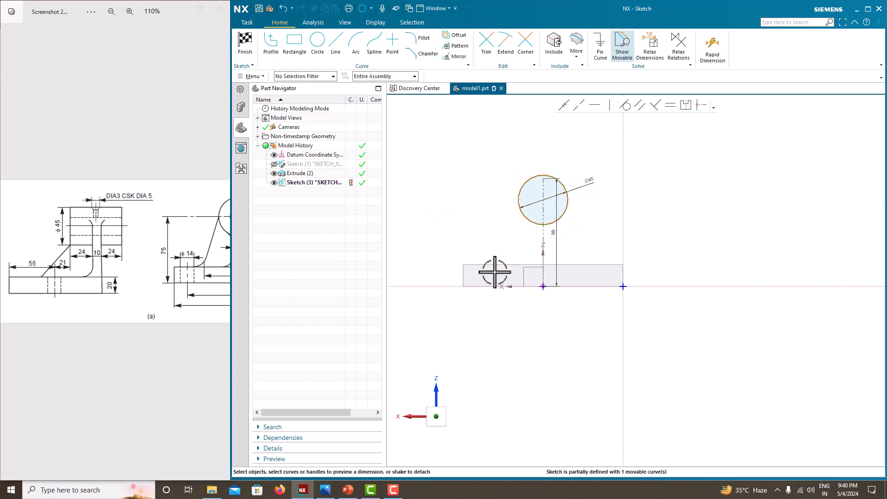
- Dimension the height of the circle's centre above the sketch's horizontal axis as 75 mm
{"action": "left_click_drag", "start_coordinate": [157, 280], "coordinate": [124, 283]}
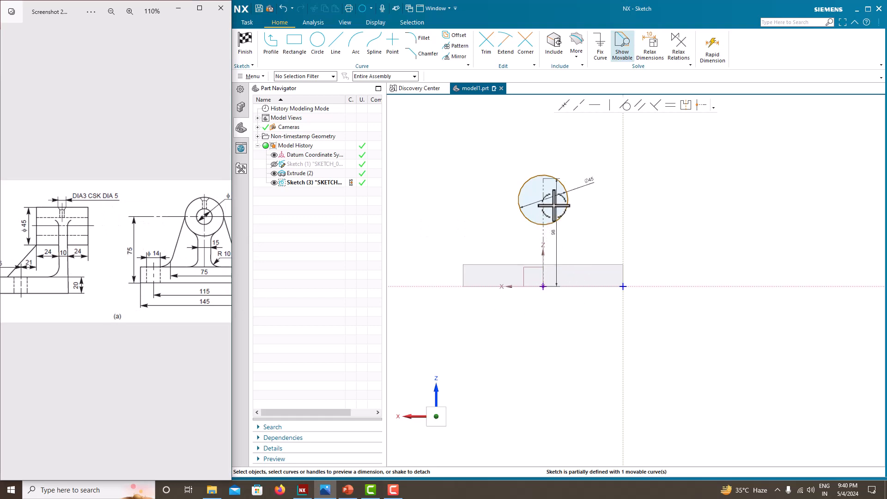
{"action": "scroll", "coordinate": [557, 217], "scroll_direction": "up", "scroll_amount": 2}
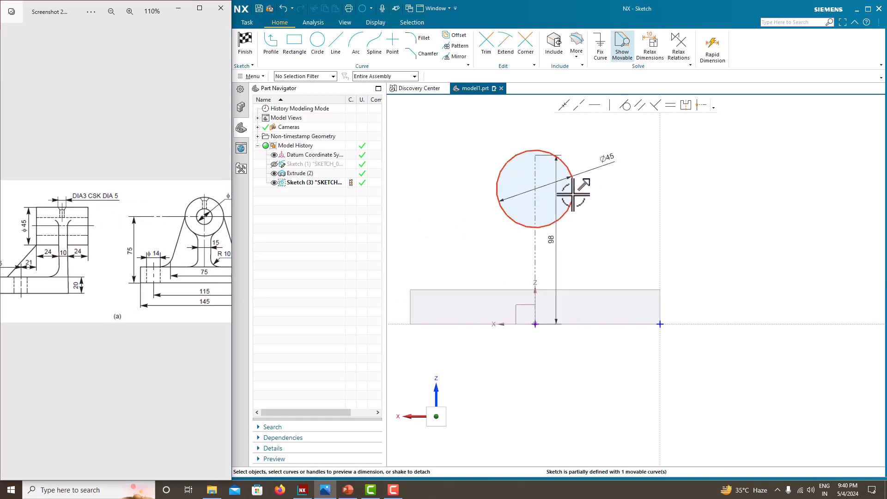
{"action": "left_click", "coordinate": [536, 189]}
{"action": "left_click", "coordinate": [633, 323]}
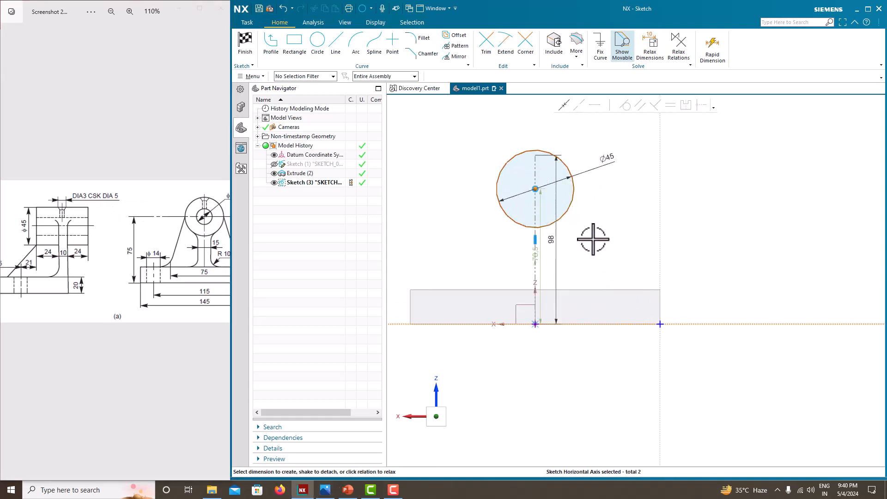
{"action": "left_click", "coordinate": [602, 265]}
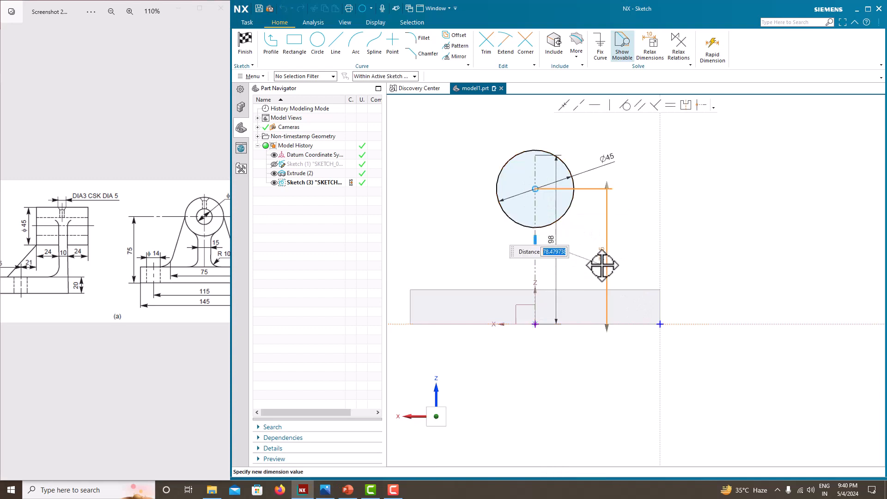
{"action": "type", "text": "75"}
{"action": "key", "text": "Return"}
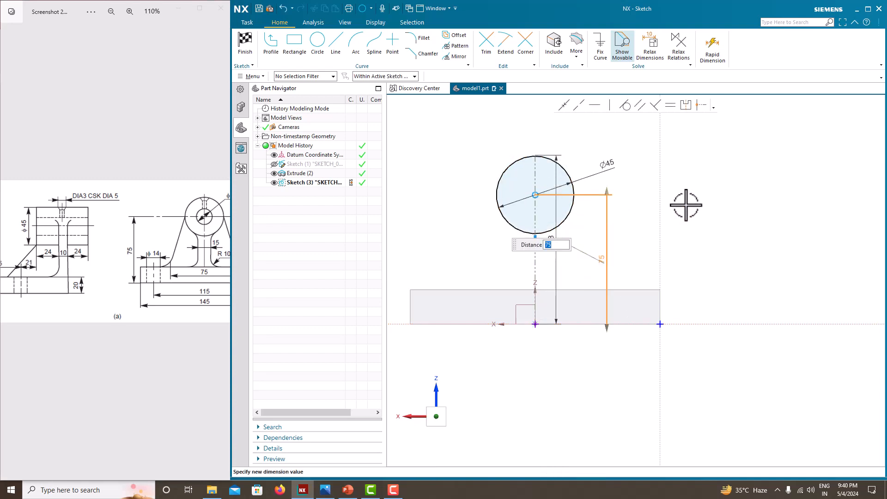
- Finish the sketch and extrude the circle 34 mm in the negative Y direction, over the base plate, as a solid
{"action": "scroll", "coordinate": [620, 269], "scroll_direction": "down", "scroll_amount": 4}
{"action": "middle_click_drag", "start_coordinate": [619, 269], "coordinate": [570, 268]}
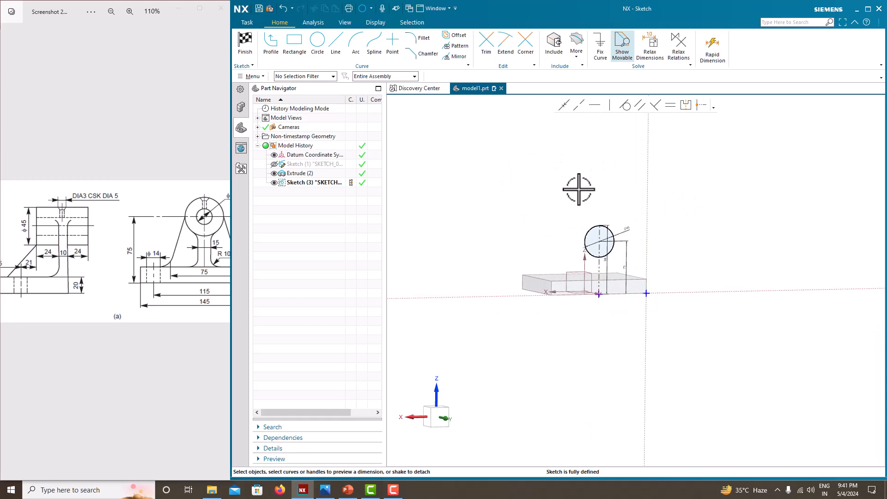
{"action": "left_click", "coordinate": [242, 52]}
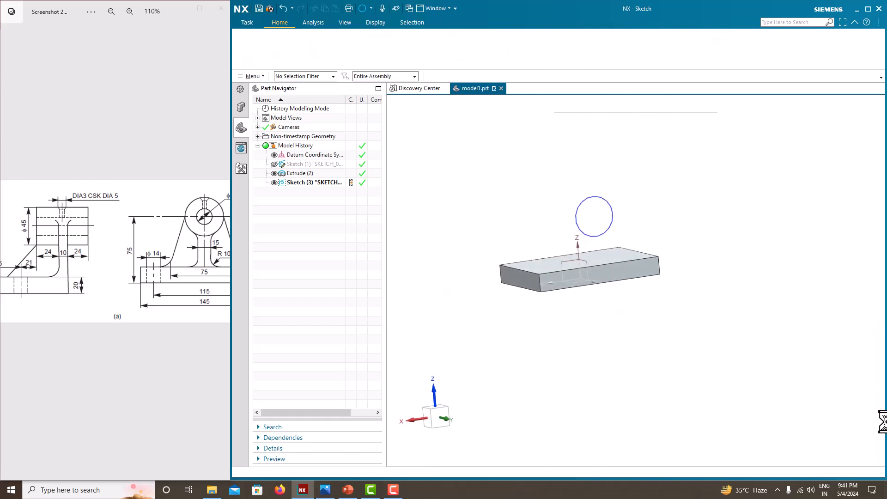
{"action": "left_click", "coordinate": [304, 52]}
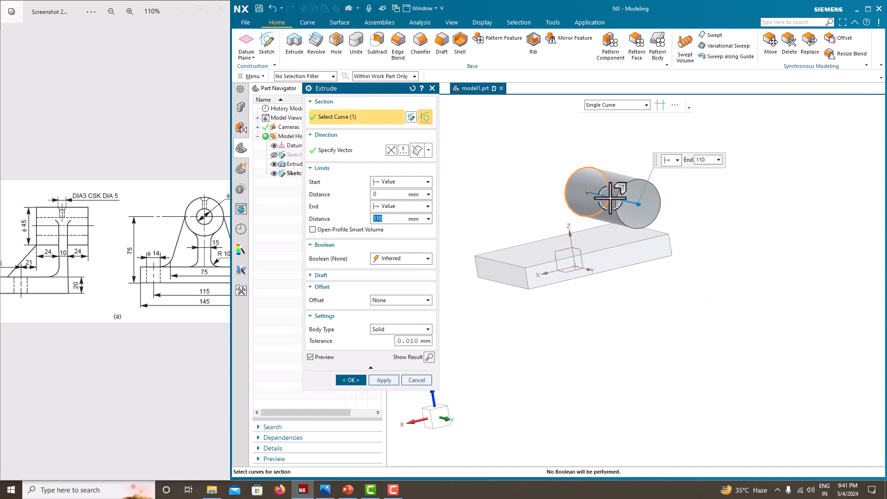
{"action": "mouse_move", "coordinate": [83, 283]}
{"action": "left_mouse_down"}
{"action": "mouse_move", "coordinate": [96, 286]}
{"action": "mouse_move", "coordinate": [74, 287]}
{"action": "left_mouse_up"}
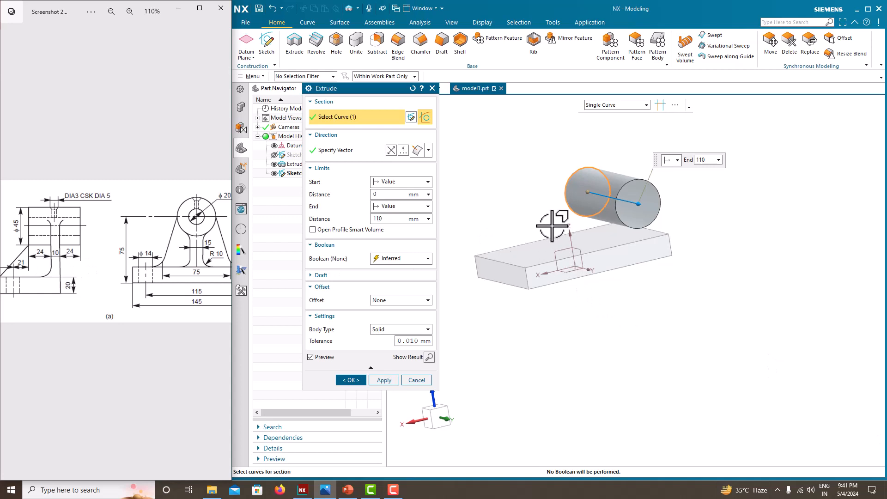
{"action": "left_click_drag", "start_coordinate": [638, 203], "coordinate": [531, 181]}
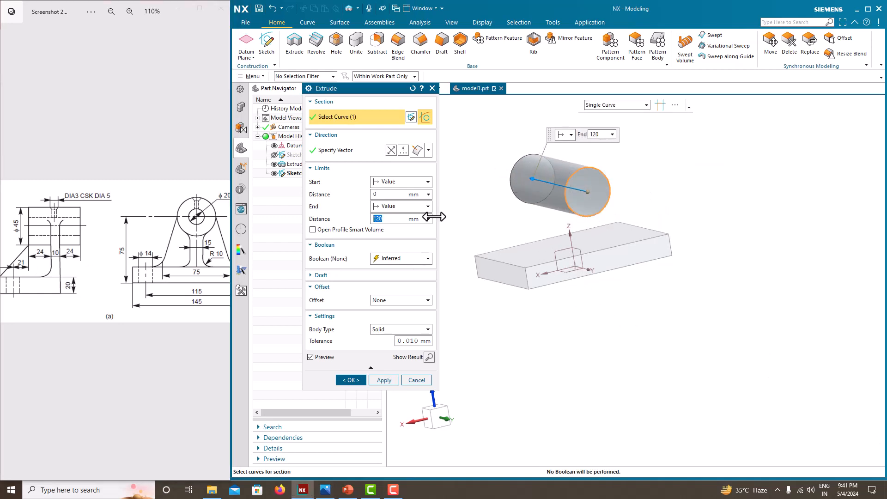
{"action": "key", "text": "Return"}
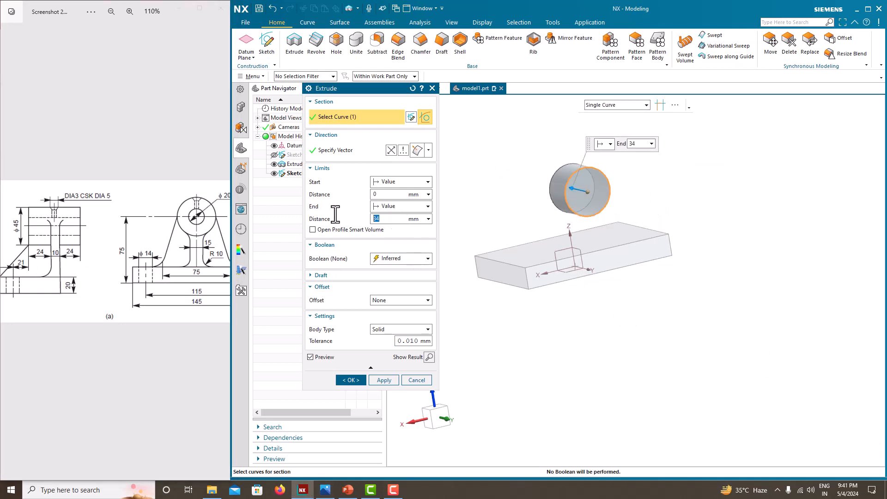
{"action": "middle_click_drag", "start_coordinate": [610, 226], "coordinate": [677, 241]}
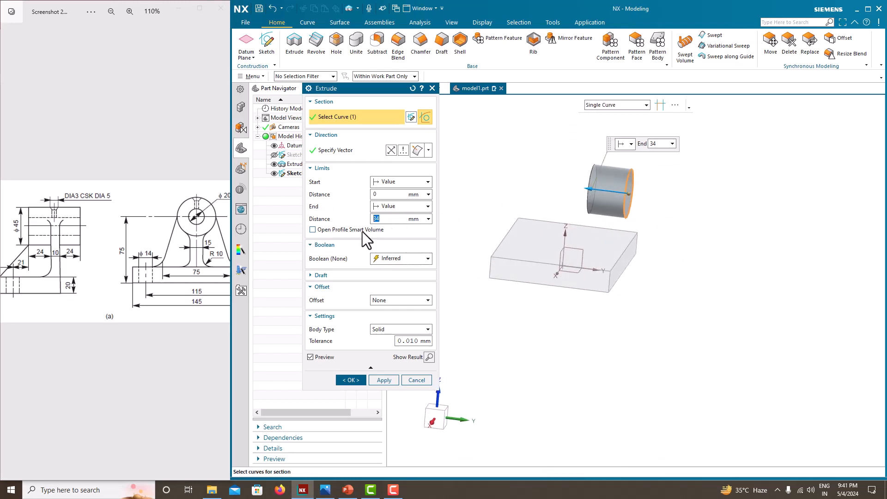
{"action": "left_click", "coordinate": [384, 380]}
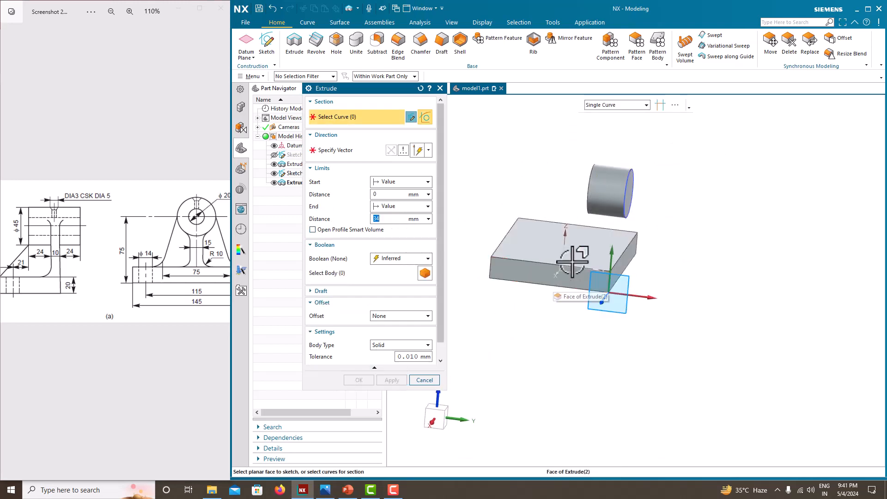
- Extrude the same circle 24 mm in the positive Y direction, united with the cylinder, and hide the circle's sketch
{"action": "left_click", "coordinate": [623, 183]}
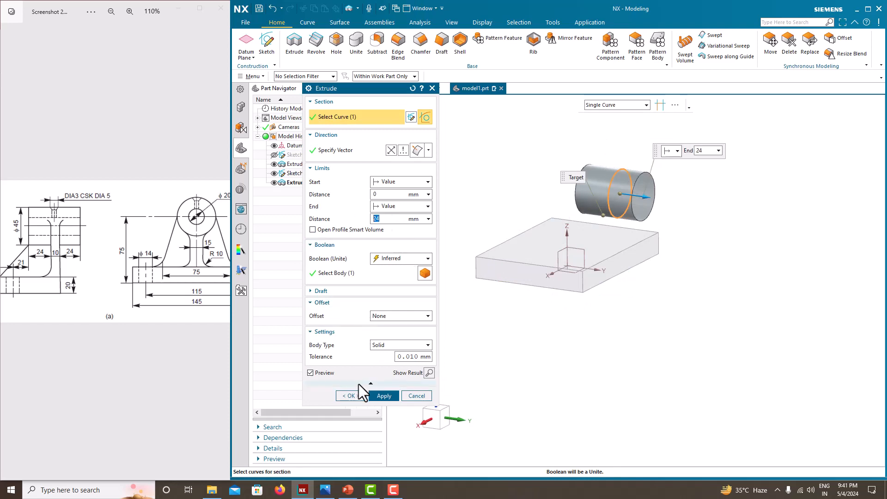
{"action": "left_click", "coordinate": [352, 396]}
{"action": "middle_click_drag", "start_coordinate": [561, 193], "coordinate": [578, 194]}
{"action": "left_click", "coordinate": [274, 173]}
{"action": "middle_click_drag", "start_coordinate": [621, 221], "coordinate": [620, 219]}
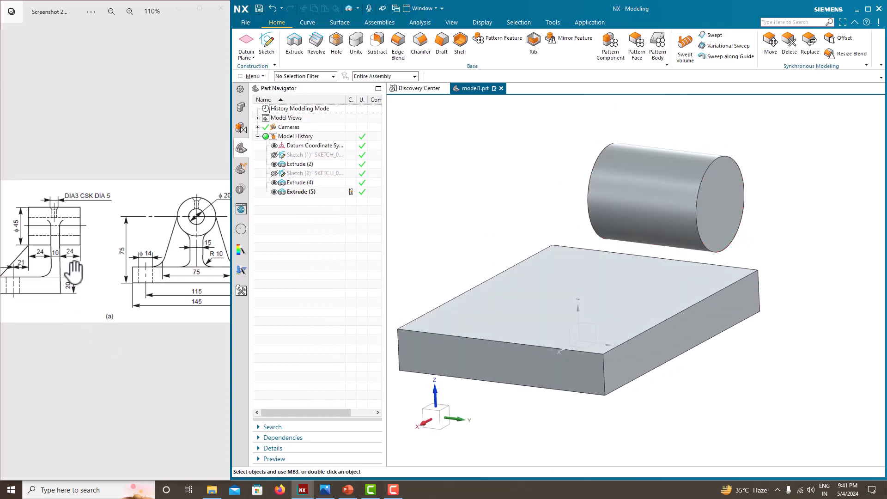
- Create a new sketch on the base plate's long vertical face on the positive Y side for the upright web
{"action": "scroll", "coordinate": [74, 273], "scroll_direction": "down", "scroll_amount": 2}
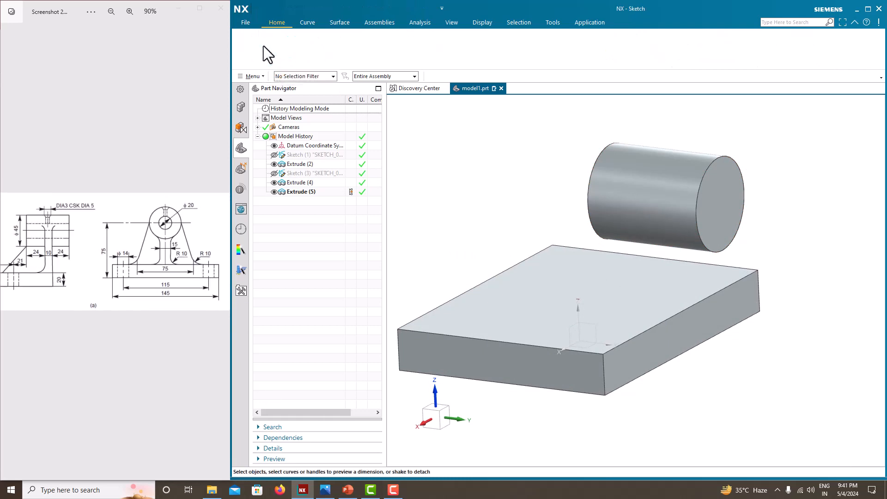
{"action": "left_click", "coordinate": [263, 46]}
{"action": "left_click", "coordinate": [712, 329]}
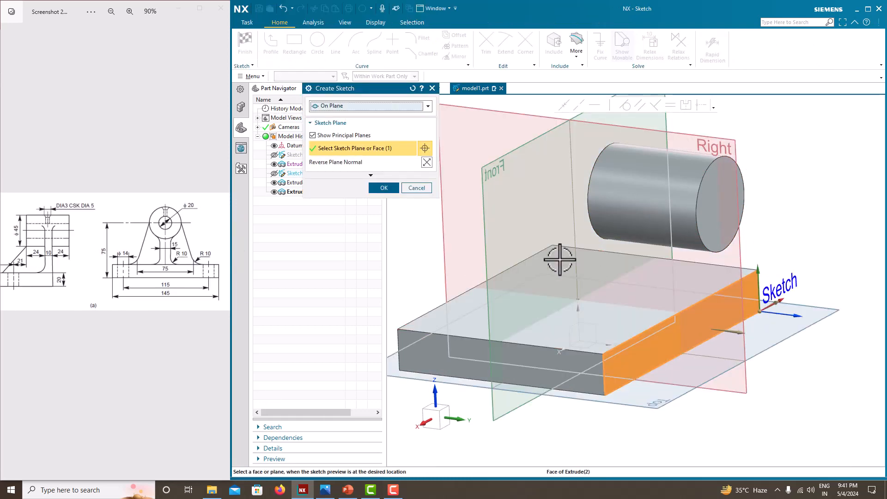
{"action": "left_click", "coordinate": [392, 188]}
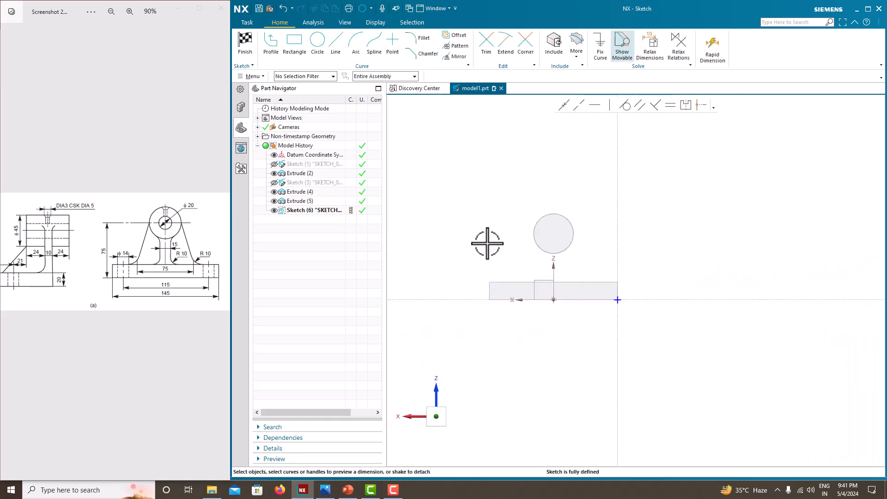
- Draw a line about 67 mm long from the cylinder's +X side, tangent to its edge, down to the plate's top edge
{"action": "left_click", "coordinate": [336, 47]}
{"action": "scroll", "coordinate": [510, 287], "scroll_direction": "up", "scroll_amount": 4}
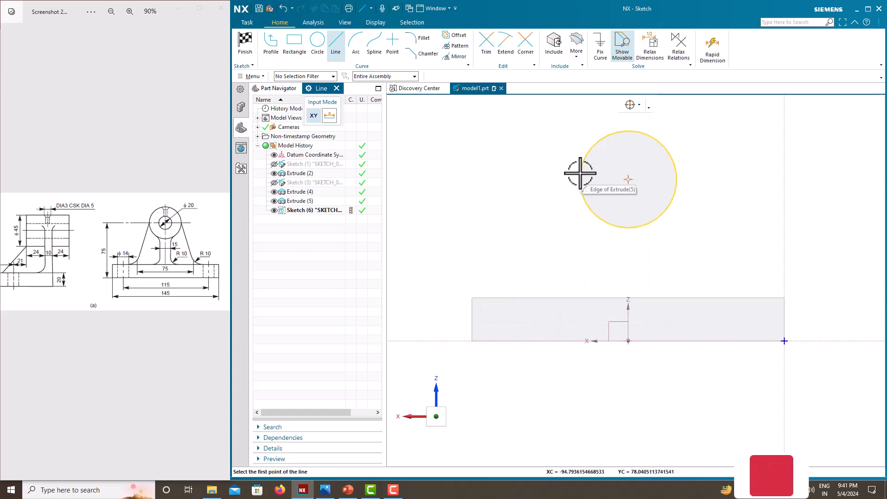
{"action": "left_click", "coordinate": [578, 172]}
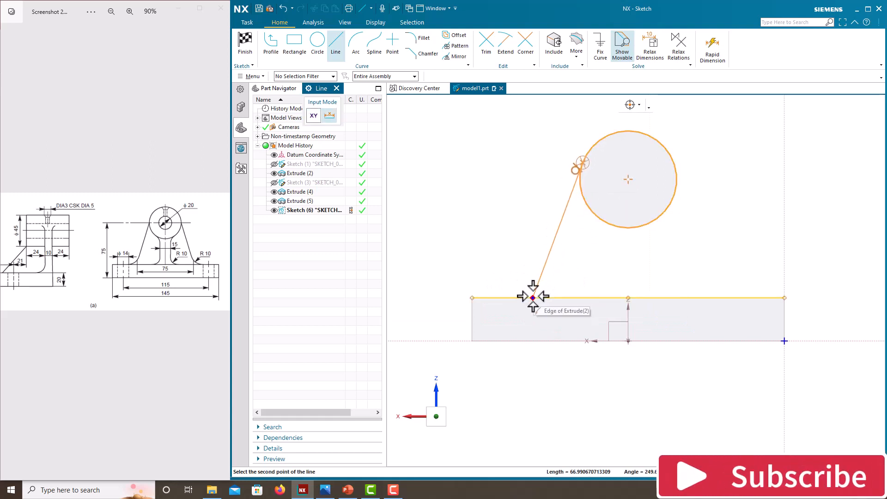
{"action": "mouse_move", "coordinate": [533, 298]}
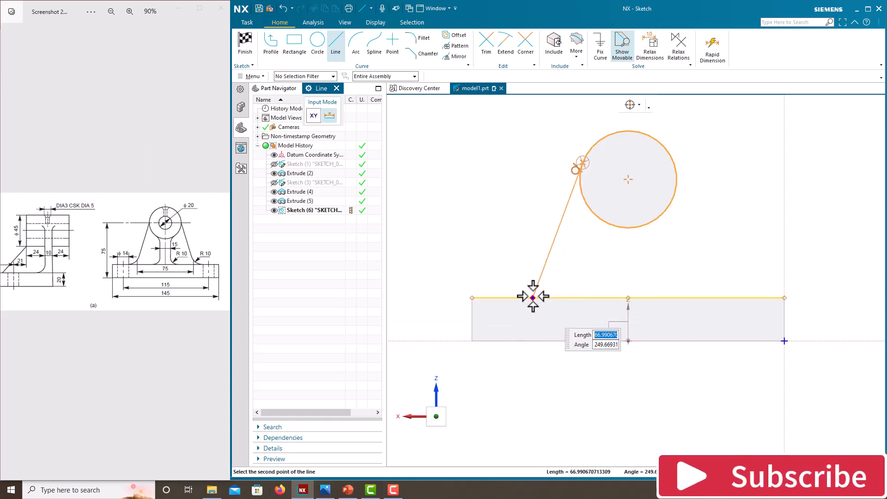
{"action": "left_click", "coordinate": [533, 297]}
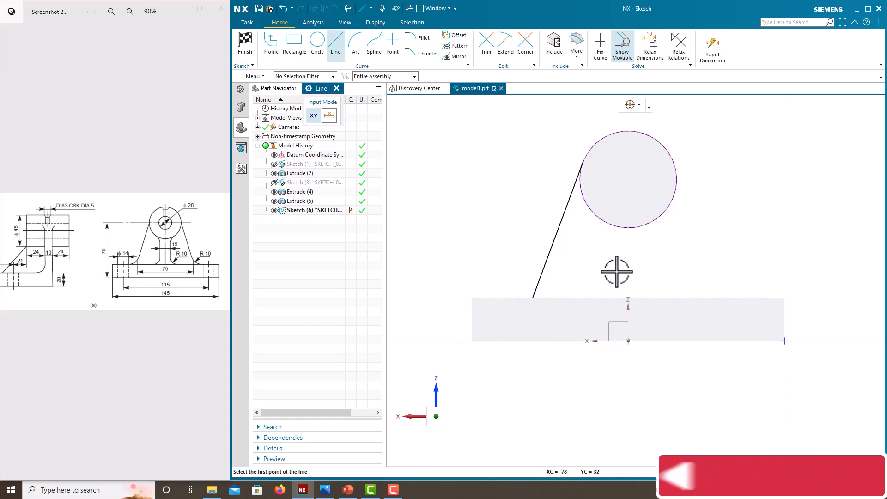
- Draw the opposite slanted line from the cylinder's -X side down to the plate's top edge with the Profile tool
{"action": "left_click", "coordinate": [271, 43]}
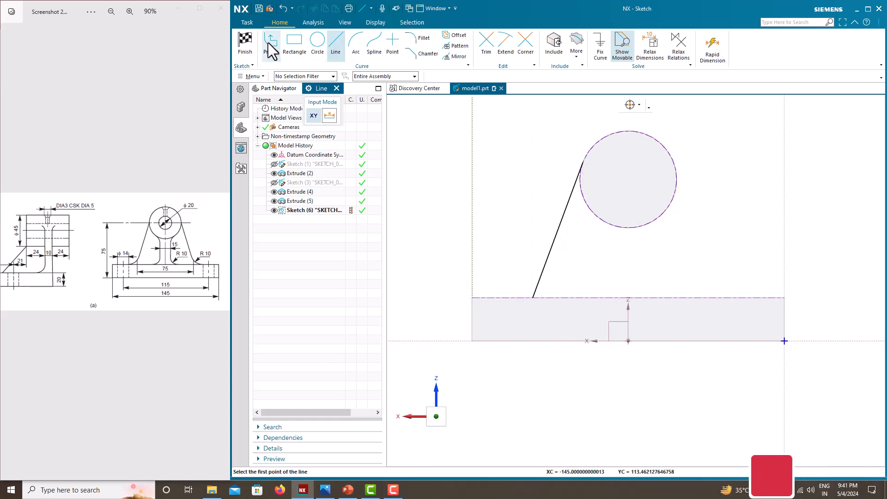
{"action": "left_click", "coordinate": [675, 162]}
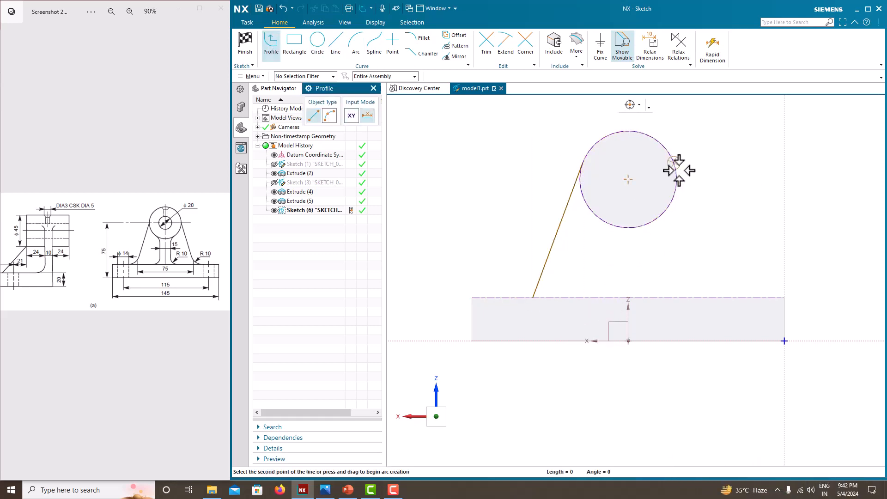
{"action": "left_click", "coordinate": [726, 297]}
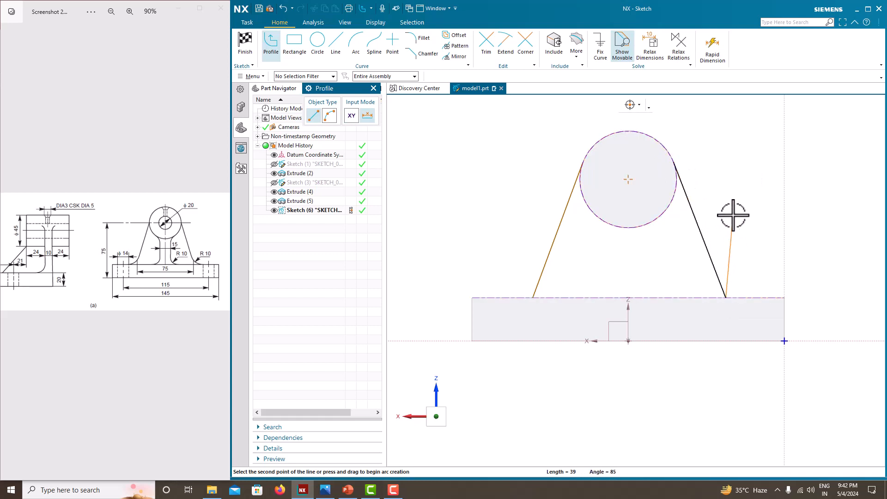
{"action": "key", "text": "Escape"}
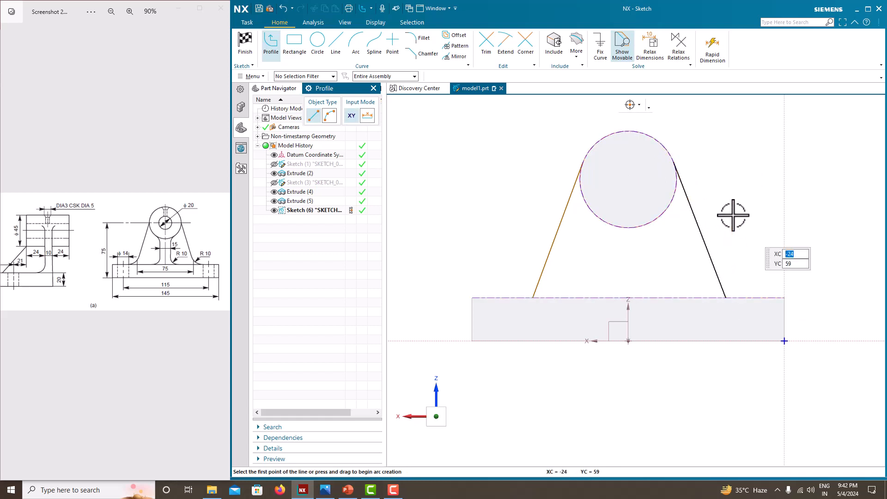
- Dimension the horizontal distance between the lower ends of the two slanted lines and set it to 75 mm
{"action": "key", "text": "Escape"}
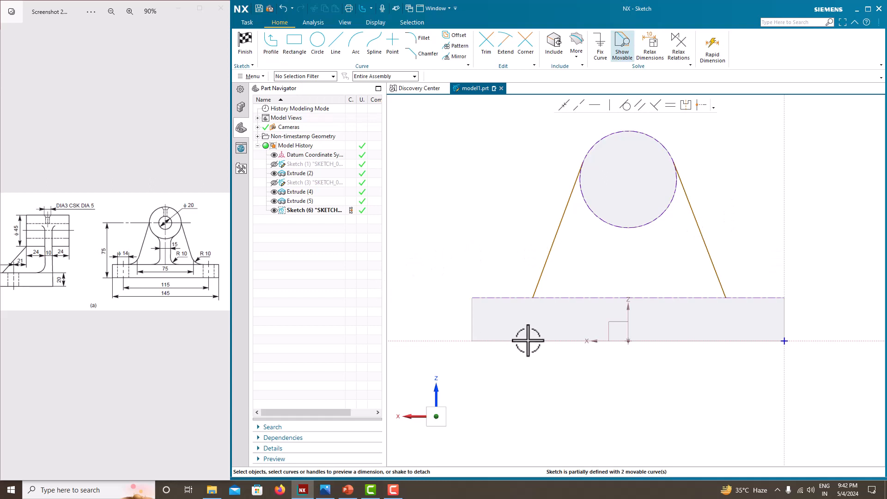
{"action": "left_click", "coordinate": [538, 293]}
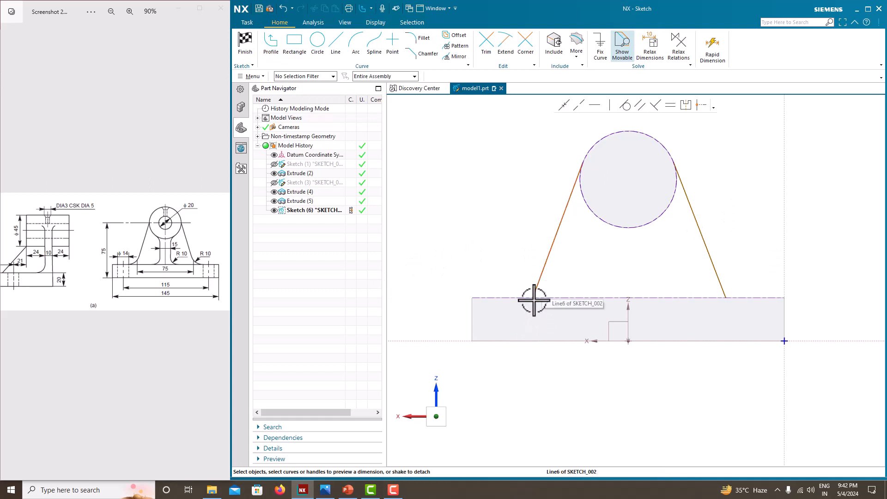
{"action": "left_click", "coordinate": [533, 298]}
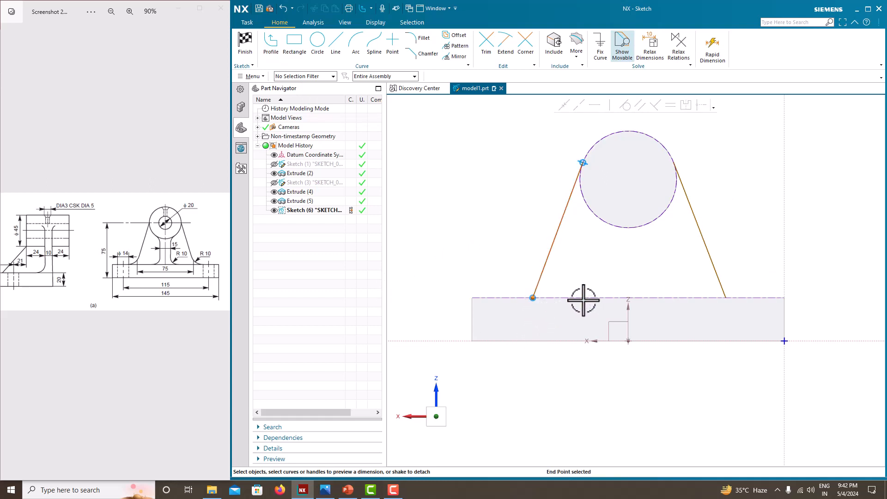
{"action": "left_click", "coordinate": [725, 294]}
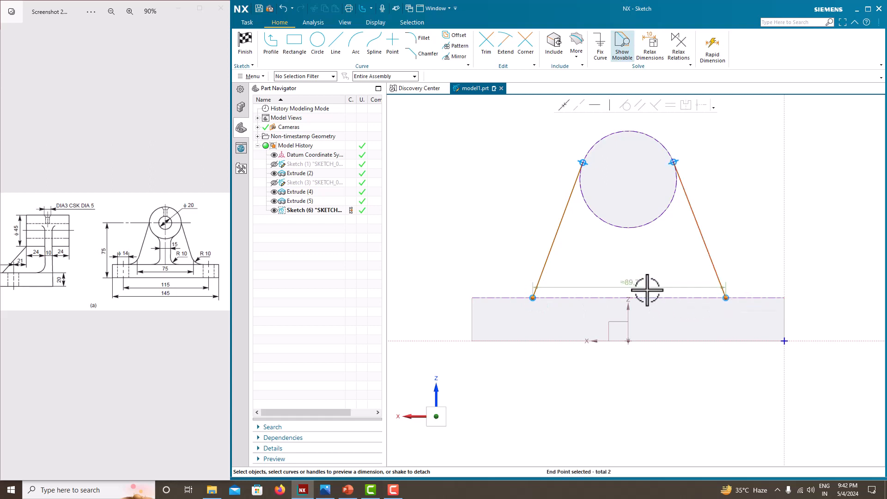
{"action": "left_click", "coordinate": [628, 282]}
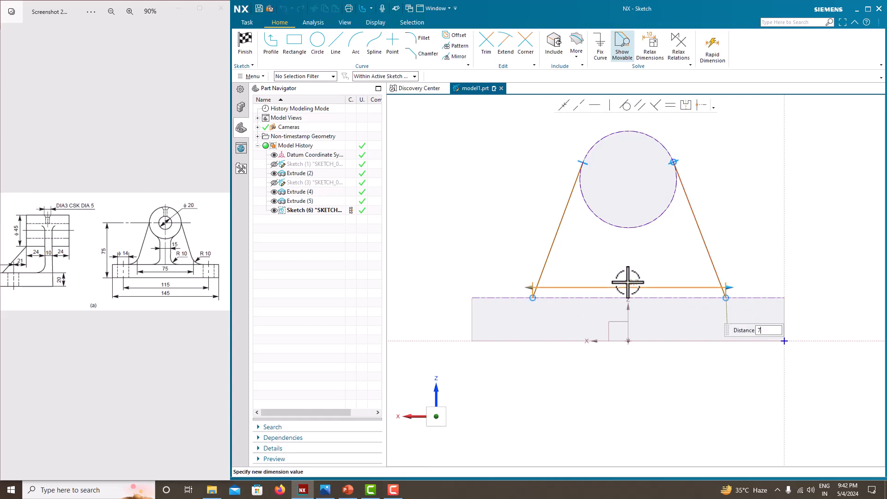
{"action": "type", "text": "75"}
{"action": "key", "text": "Return"}
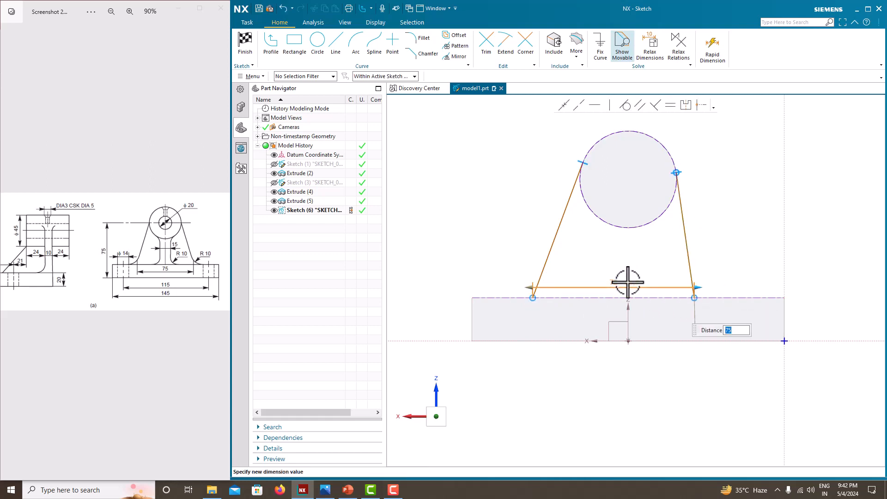
{"action": "left_click", "coordinate": [800, 215]}
- Draw a vertical line about 75 mm long from the midpoint of the plate's bottom edge up to the cylinder's centre
{"action": "left_click", "coordinate": [336, 46]}
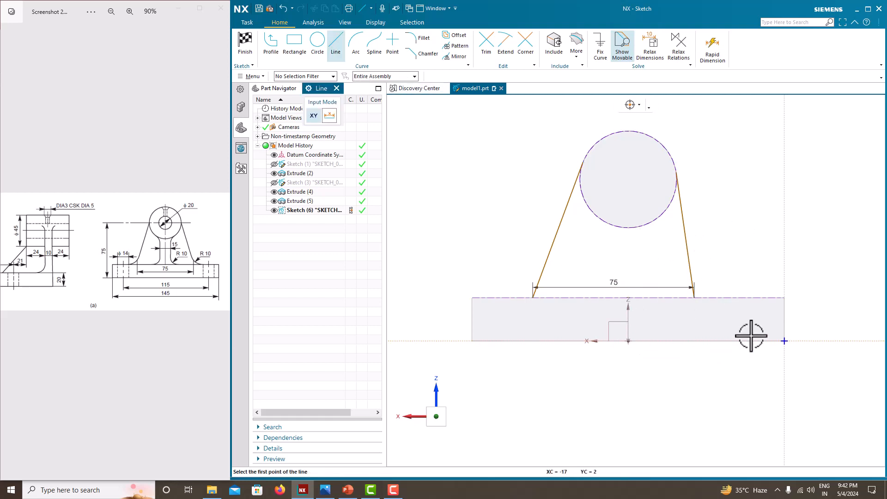
{"action": "left_click", "coordinate": [628, 341]}
{"action": "left_click", "coordinate": [629, 180]}
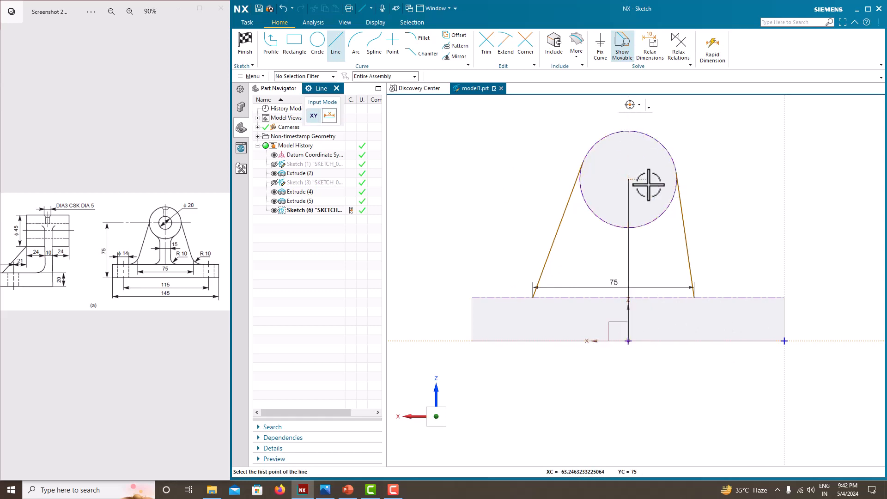
{"action": "key", "text": "Escape"}
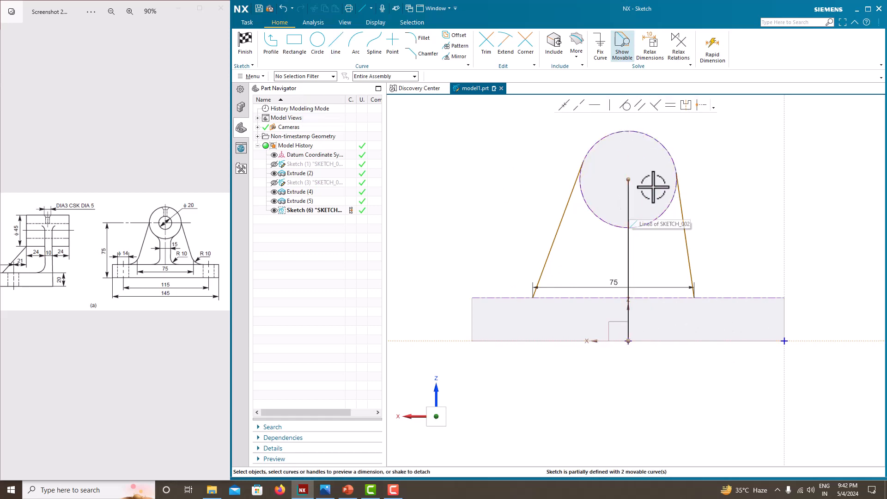
- Dimension the vertical centre line's length and convert the line to reference geometry
{"action": "left_click", "coordinate": [629, 199]}
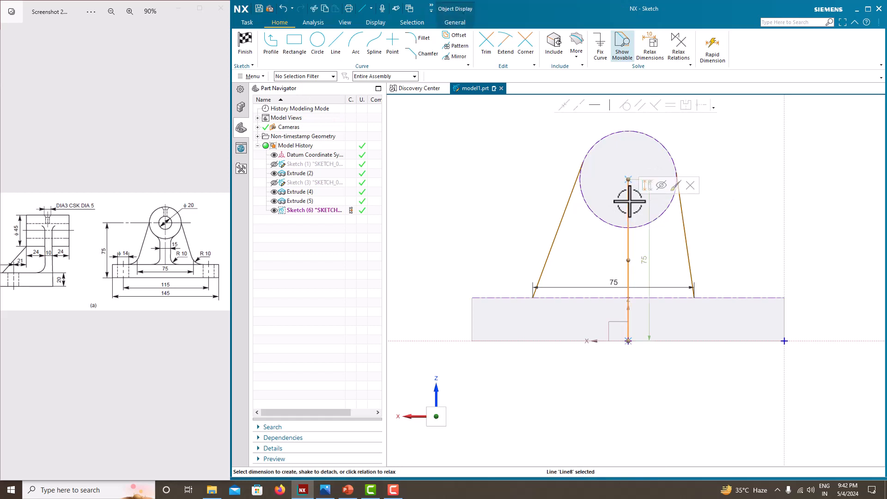
{"action": "left_click", "coordinate": [645, 259]}
{"action": "middle_click", "coordinate": [664, 254]}
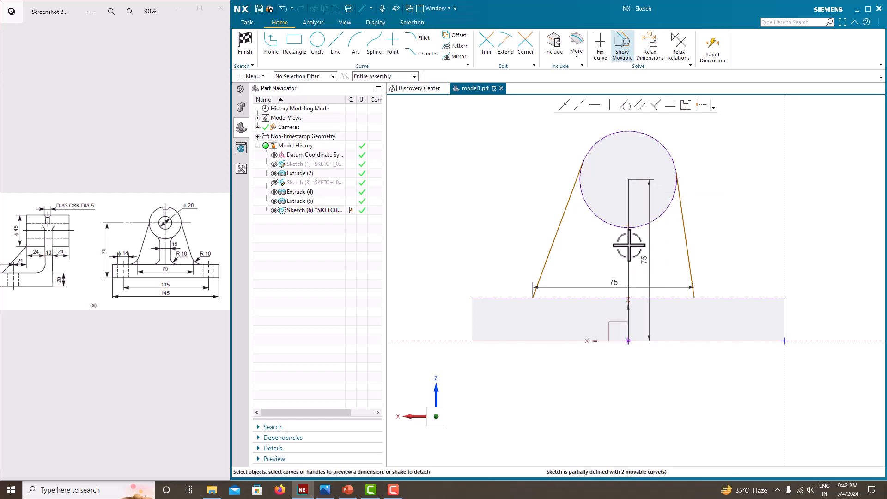
{"action": "left_click", "coordinate": [628, 245]}
{"action": "left_click", "coordinate": [655, 232]}
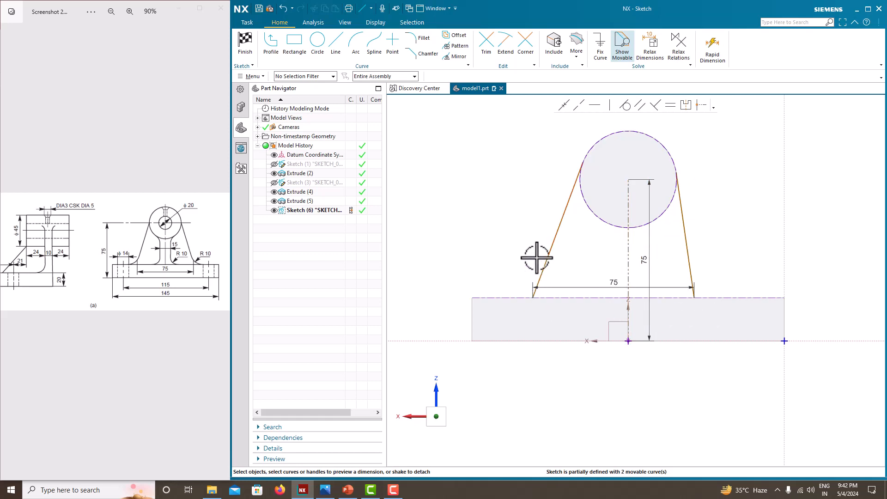
- Make the lower ends of the slanted lines symmetric about the vertical centre line and move their spacing dimension down onto the plate
{"action": "left_click", "coordinate": [532, 297]}
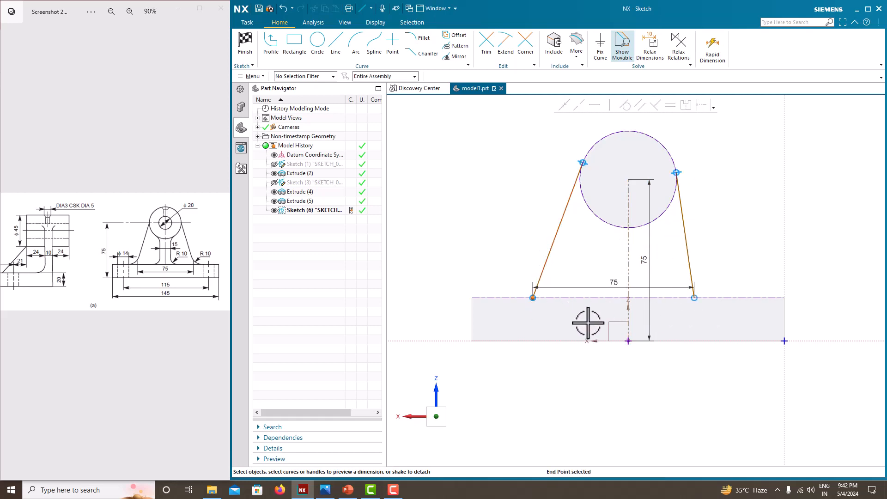
{"action": "left_click", "coordinate": [694, 298]}
{"action": "left_click", "coordinate": [629, 245]}
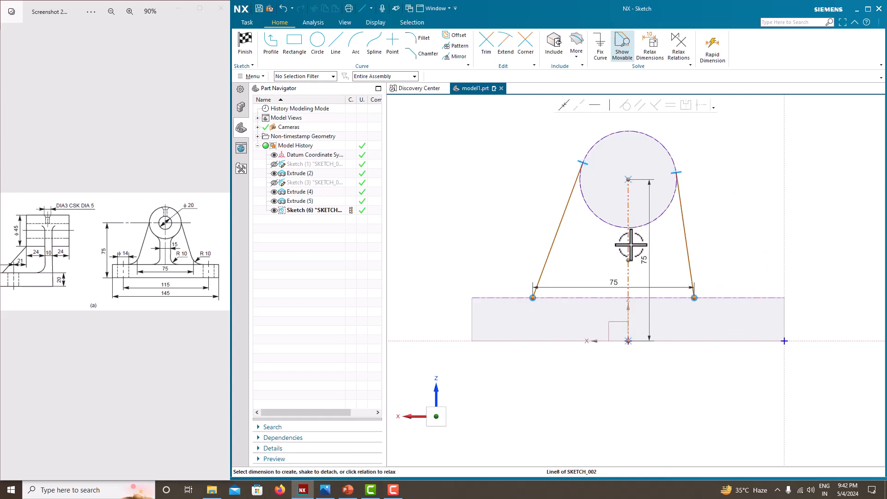
{"action": "left_click", "coordinate": [680, 110]}
{"action": "left_click", "coordinate": [476, 266]}
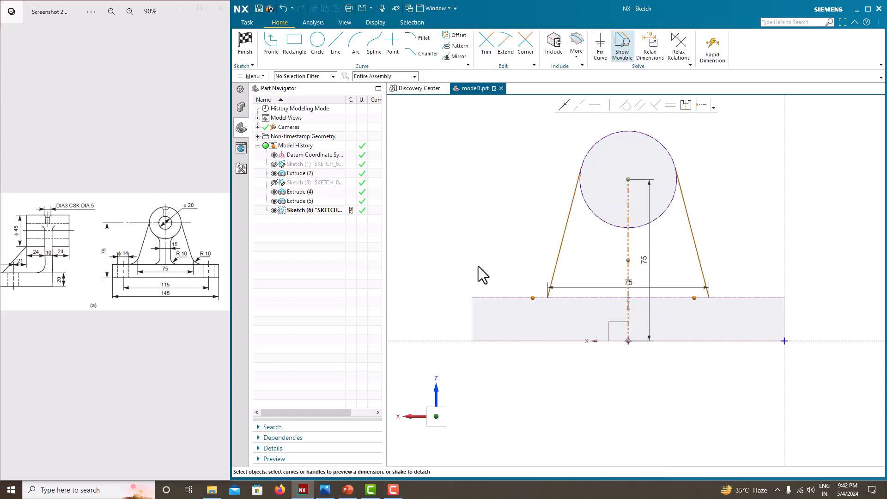
{"action": "left_click_drag", "start_coordinate": [673, 287], "coordinate": [675, 314]}
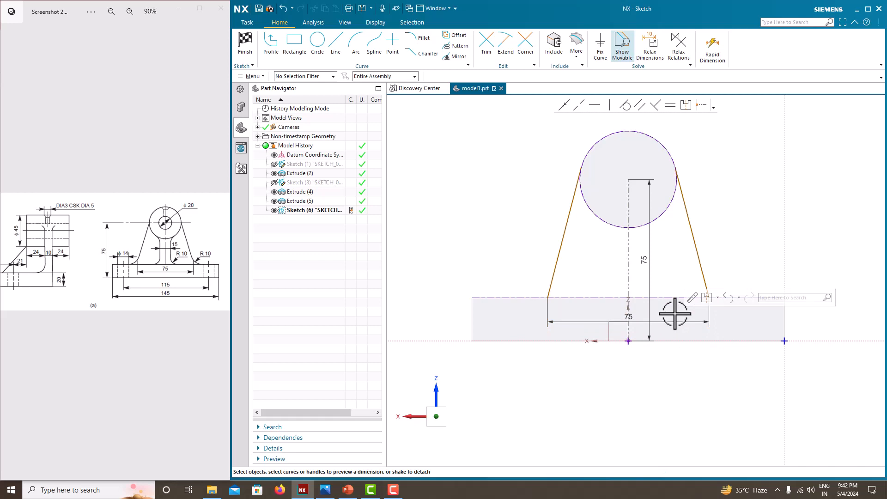
- Draw a horizontal line along the plate's top edge joining the lower ends of the two slanted lines
{"action": "scroll", "coordinate": [554, 258], "scroll_direction": "up", "scroll_amount": 3}
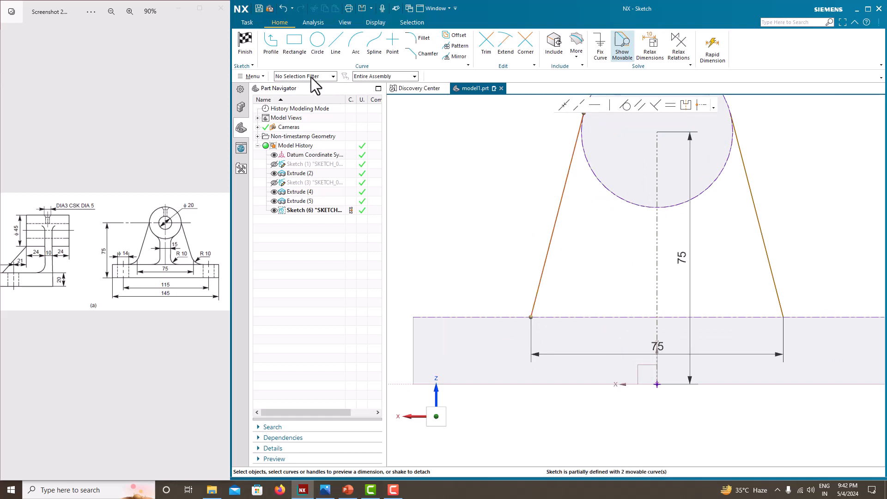
{"action": "left_click", "coordinate": [333, 51]}
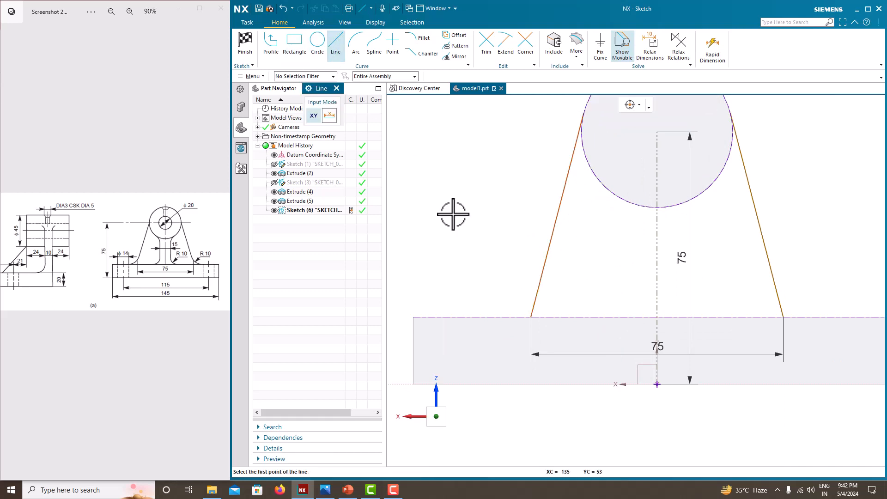
{"action": "left_click", "coordinate": [532, 318]}
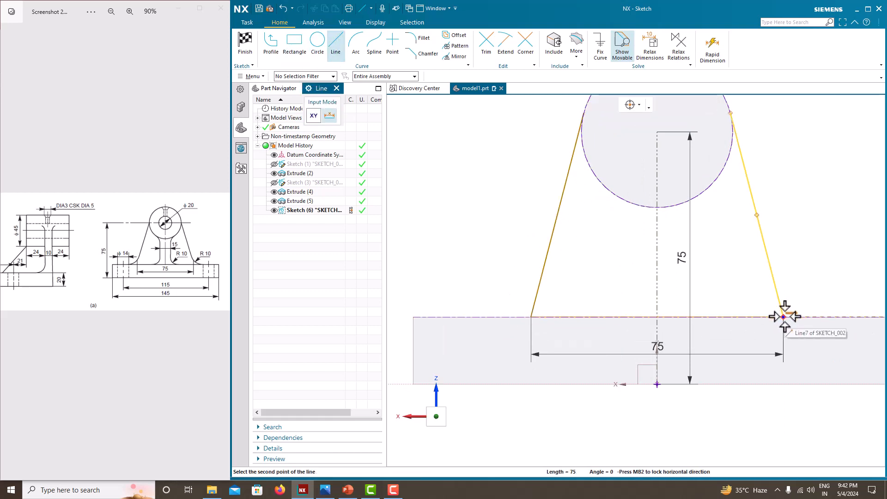
{"action": "left_click", "coordinate": [784, 317]}
{"action": "key", "text": "Escape"}
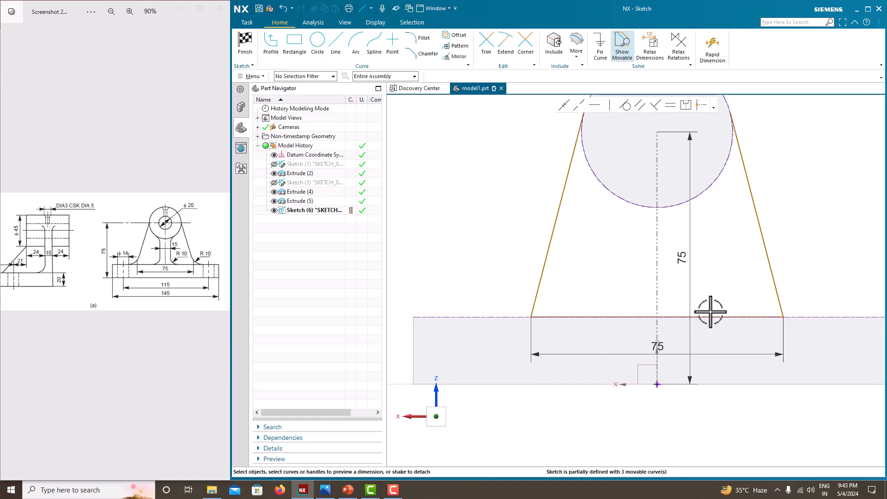
- Apply a tangent relation between the cylinder's circular edge and each of the two slanted lines
{"action": "scroll", "coordinate": [733, 268], "scroll_direction": "down", "scroll_amount": 2}
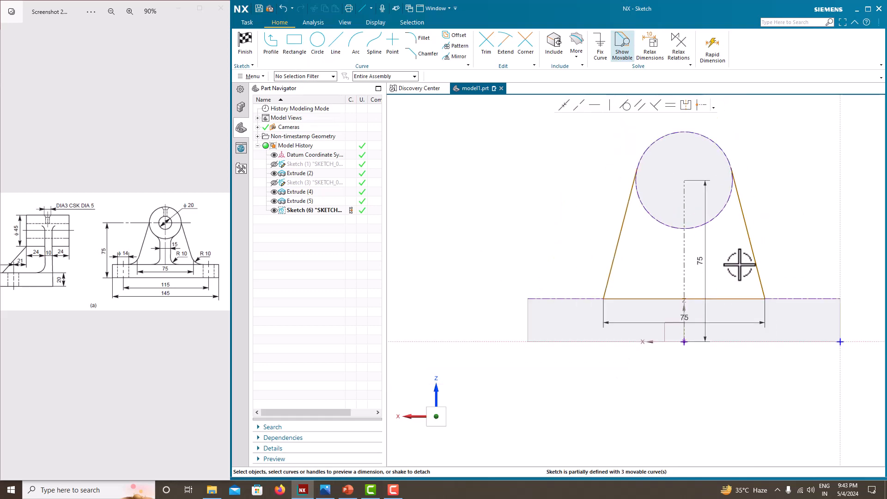
{"action": "left_click", "coordinate": [749, 230]}
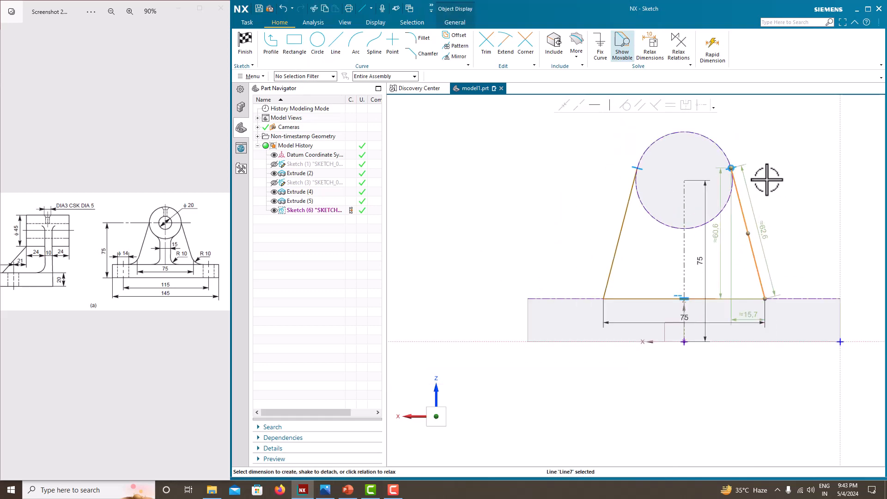
{"action": "key", "text": "Escape"}
{"action": "left_click", "coordinate": [742, 207]}
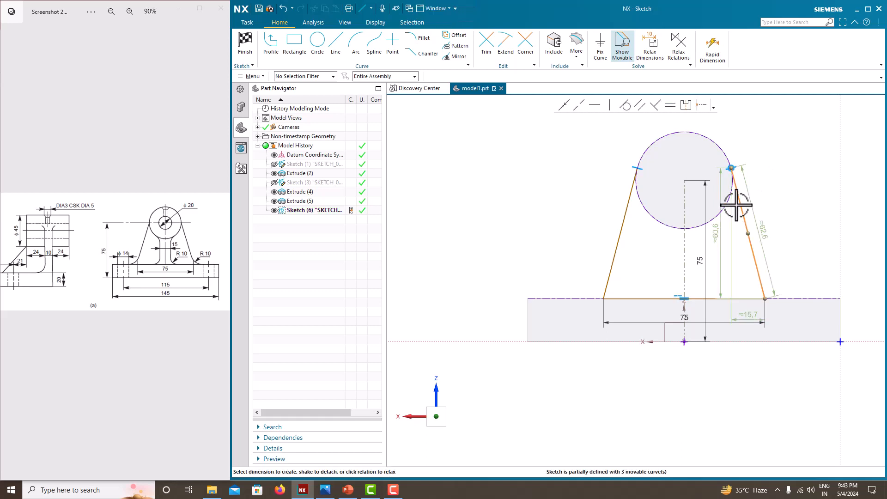
{"action": "left_click", "coordinate": [725, 206]}
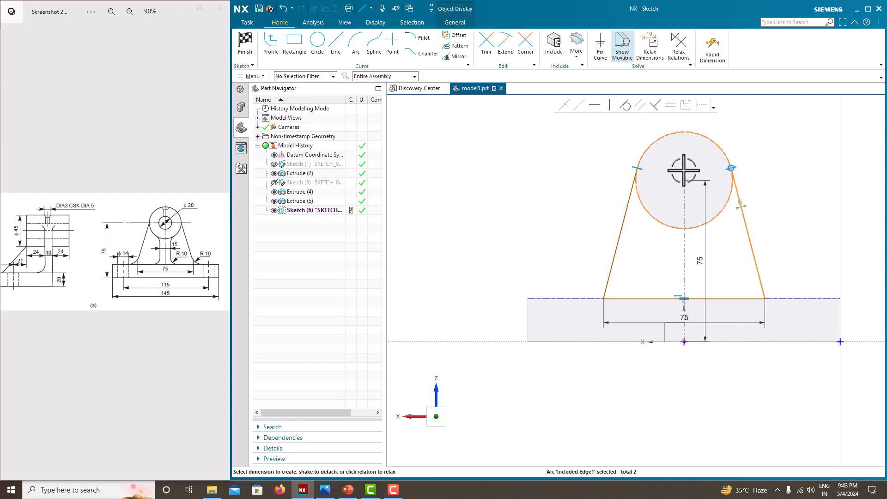
{"action": "left_click", "coordinate": [623, 110]}
{"action": "left_click", "coordinate": [633, 206]}
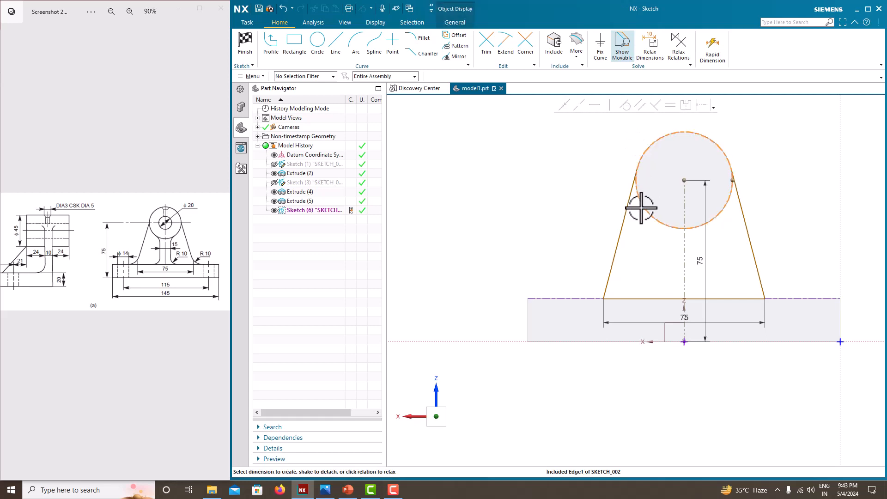
{"action": "left_click", "coordinate": [630, 206]}
{"action": "left_click", "coordinate": [625, 107]}
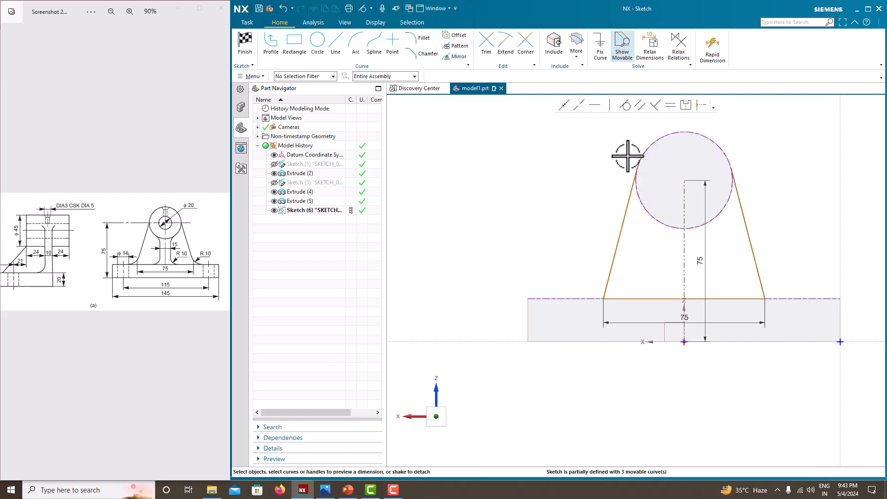
- Draw a 22.5 mm radius arc centred on the cylinder along its lower edge, joining the upper ends of the two slanted lines
{"action": "left_click", "coordinate": [312, 51]}
{"action": "left_click", "coordinate": [354, 47]}
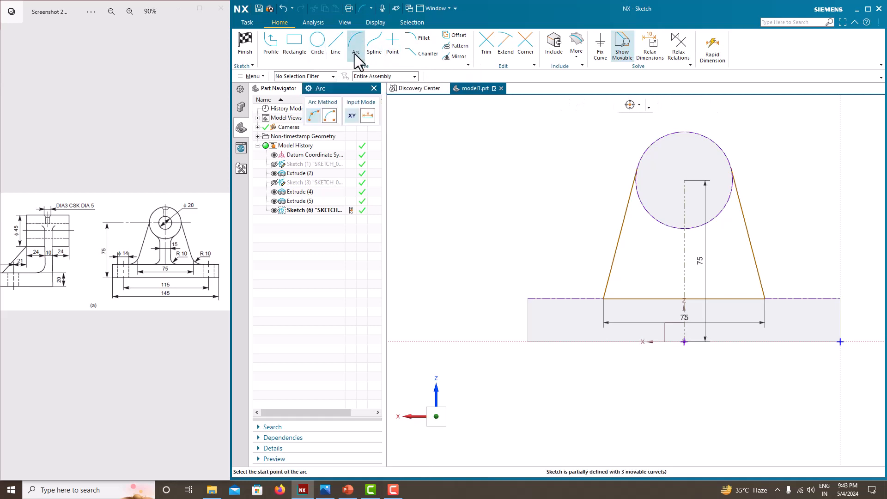
{"action": "left_click", "coordinate": [684, 180]}
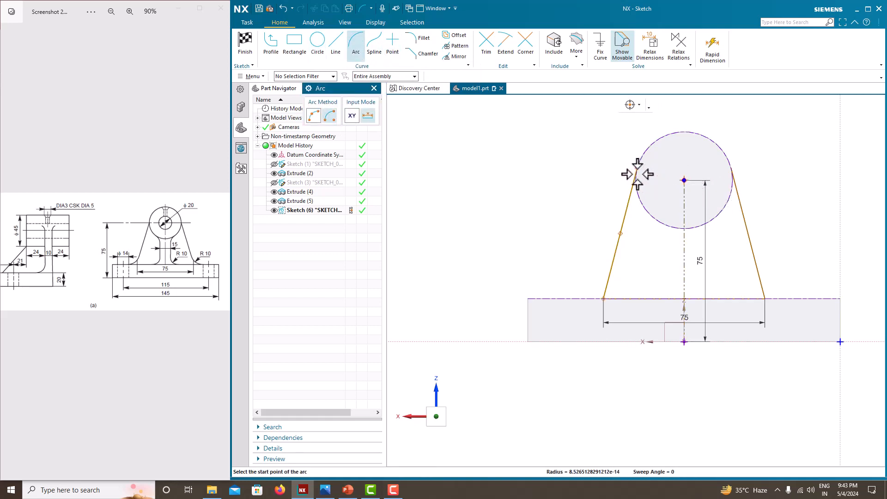
{"action": "scroll", "coordinate": [638, 171], "scroll_direction": "up", "scroll_amount": 4}
{"action": "left_click", "coordinate": [638, 159]}
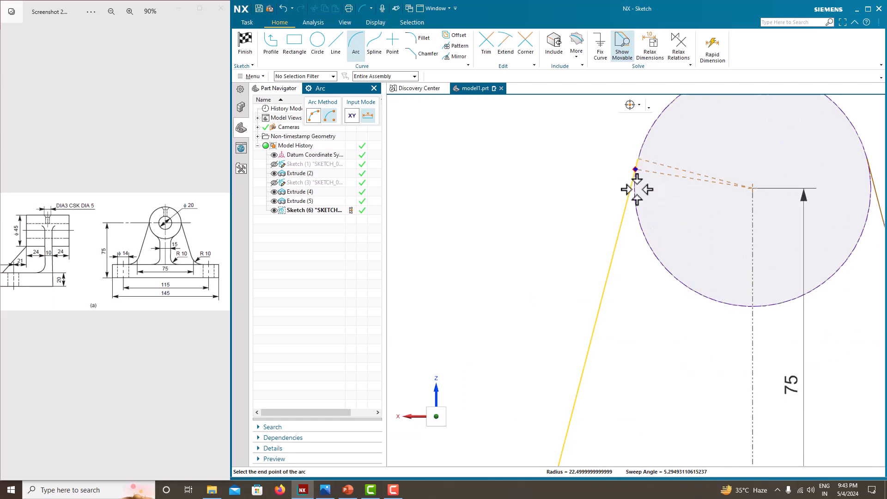
{"action": "scroll", "coordinate": [768, 272], "scroll_direction": "down", "scroll_amount": 4}
{"action": "scroll", "coordinate": [795, 218], "scroll_direction": "up", "scroll_amount": 5}
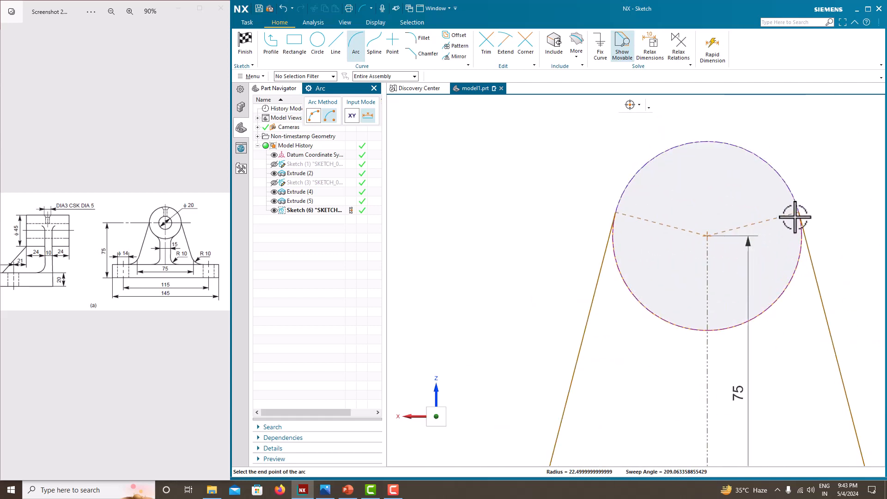
{"action": "scroll", "coordinate": [798, 216], "scroll_direction": "up", "scroll_amount": 3}
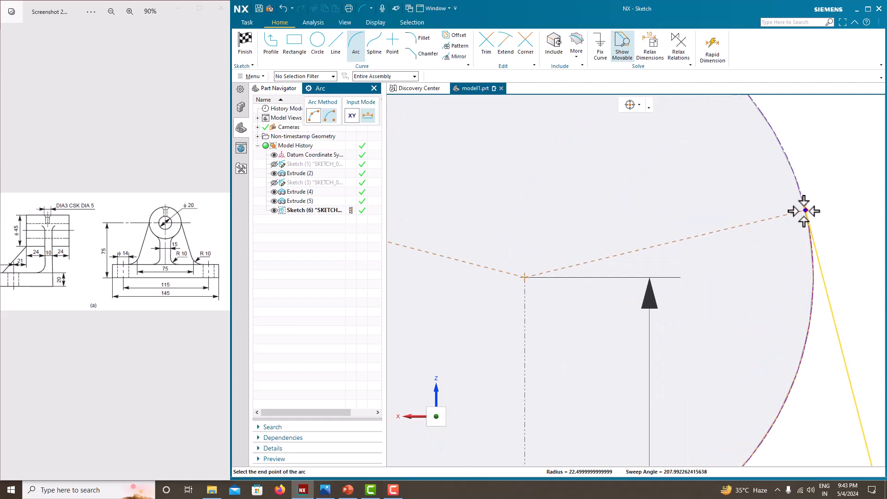
{"action": "left_click", "coordinate": [796, 206]}
{"action": "scroll", "coordinate": [652, 175], "scroll_direction": "down", "scroll_amount": 8}
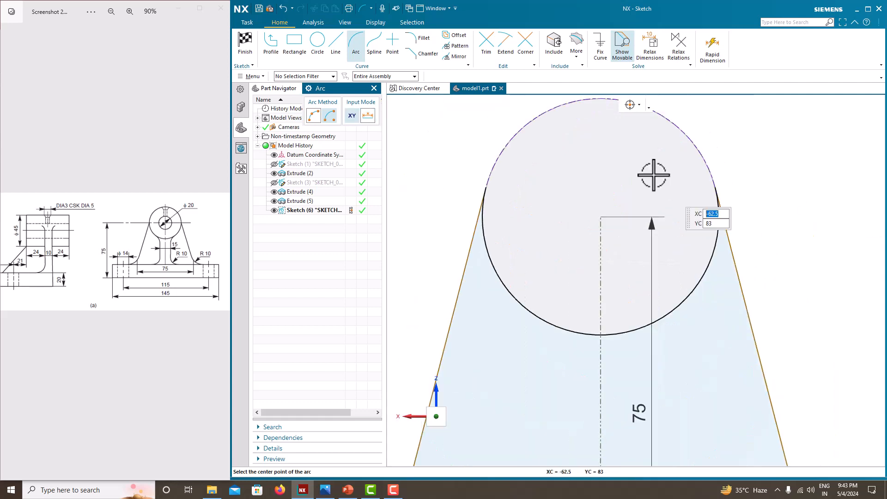
{"action": "key", "text": "Escape"}
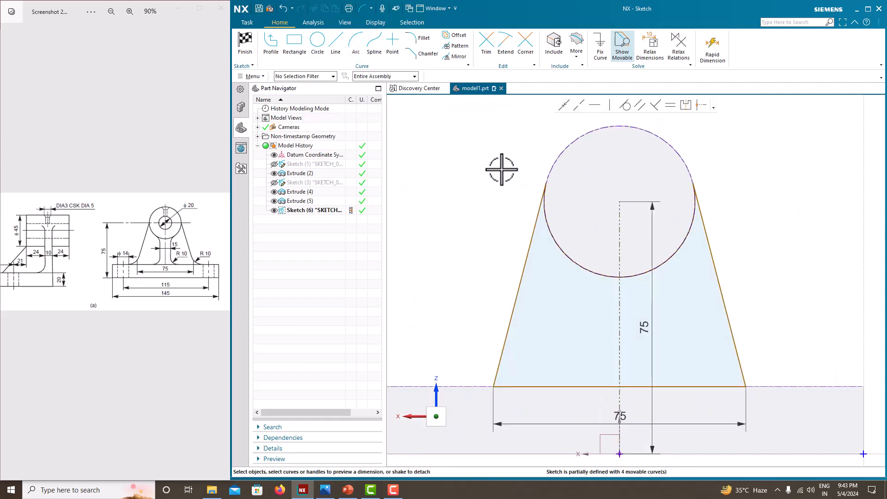
- Finish the web sketch and extrude its profile 10 mm inward over the base plate, uniting it with the cylinder
{"action": "right_click", "coordinate": [503, 170]}
{"action": "left_click", "coordinate": [510, 174]}
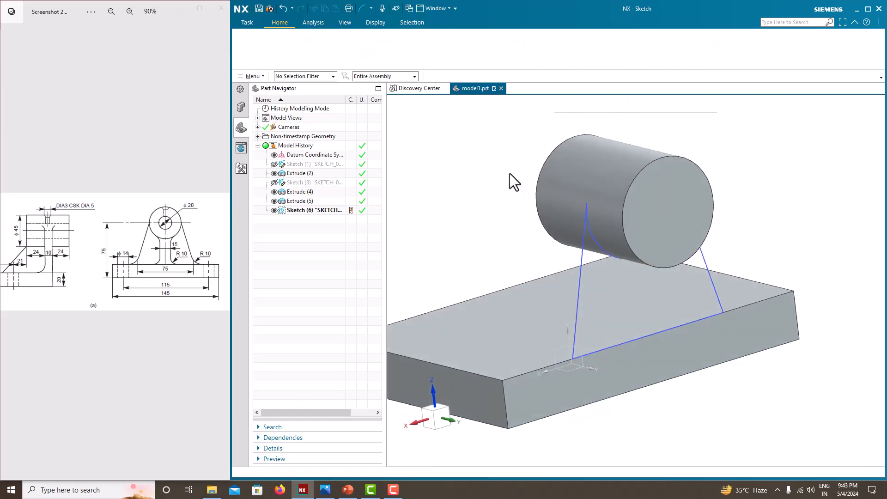
{"action": "left_click", "coordinate": [294, 47]}
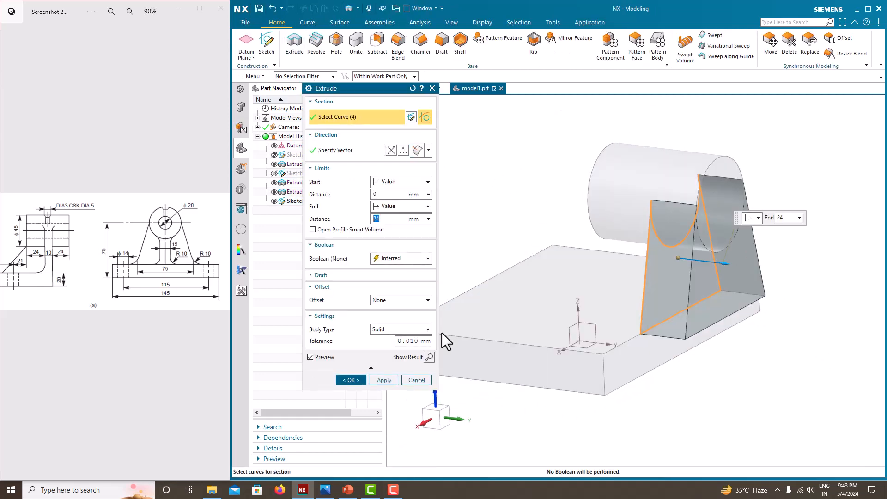
{"action": "left_click_drag", "start_coordinate": [724, 263], "coordinate": [652, 262]}
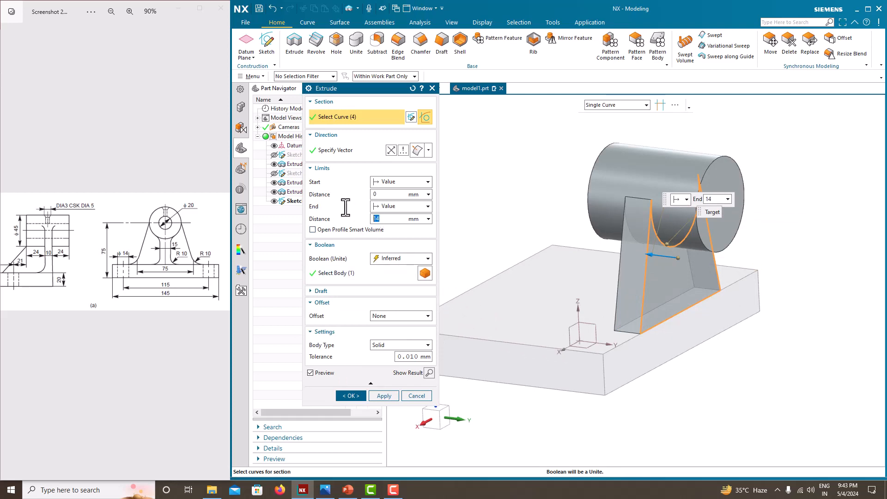
{"action": "key", "text": "Return"}
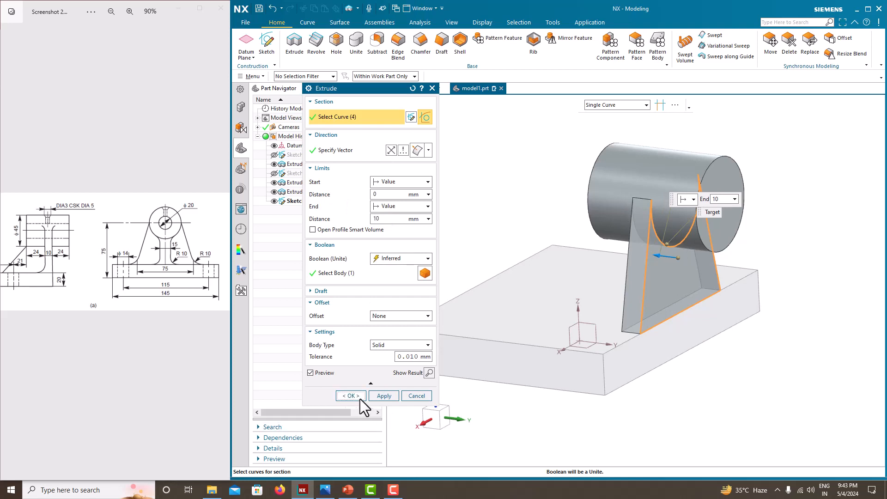
{"action": "left_click", "coordinate": [351, 396]}
{"action": "middle_click_drag", "start_coordinate": [545, 287], "coordinate": [525, 292]}
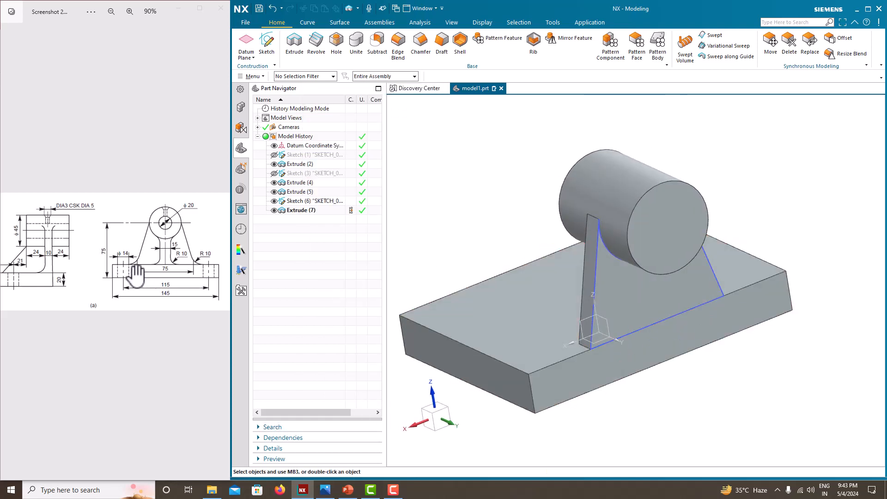
{"action": "scroll", "coordinate": [137, 275], "scroll_direction": "up", "scroll_amount": 2}
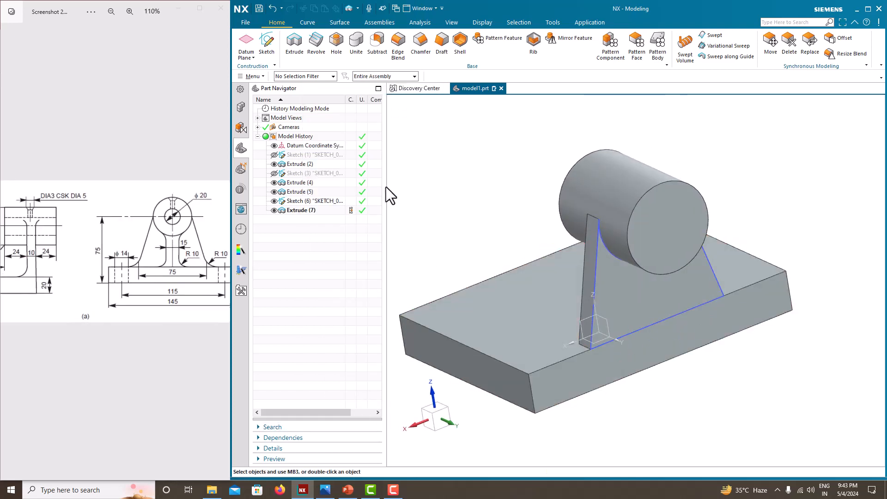
{"action": "left_click", "coordinate": [404, 54]}
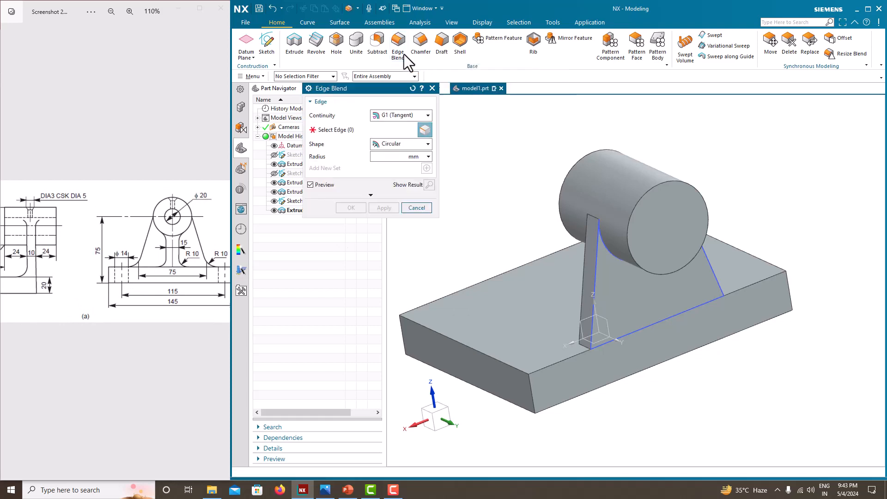
{"action": "left_click", "coordinate": [586, 348]}
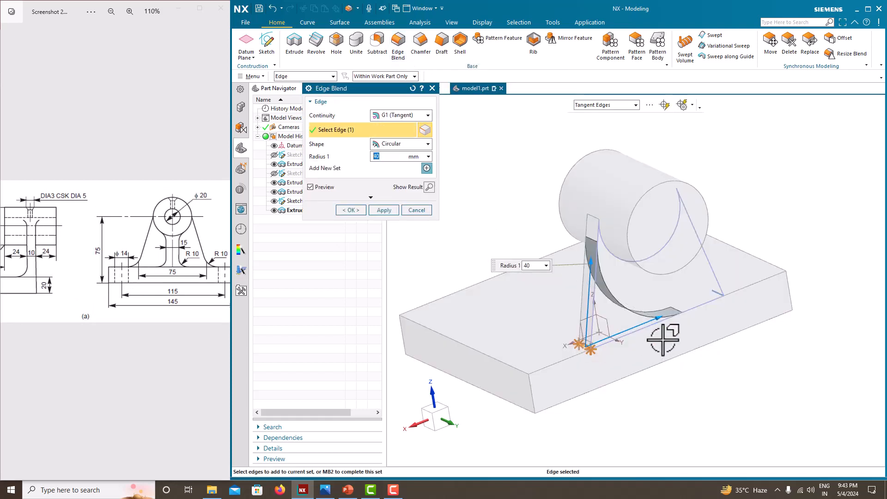
{"action": "middle_click_drag", "start_coordinate": [699, 306], "coordinate": [617, 343]}
{"action": "scroll", "coordinate": [590, 333], "scroll_direction": "up", "scroll_amount": 5}
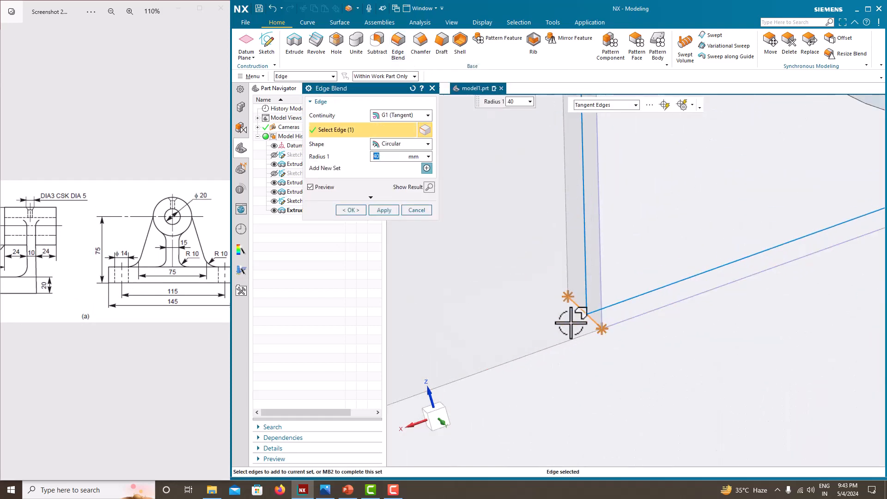
{"action": "scroll", "coordinate": [575, 317], "scroll_direction": "down", "scroll_amount": 5}
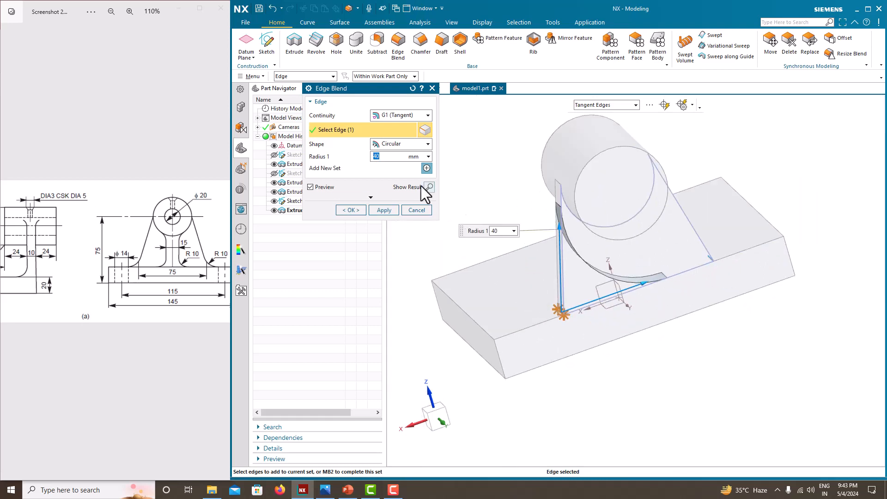
{"action": "middle_click_drag", "start_coordinate": [558, 323], "coordinate": [634, 297]}
{"action": "left_click", "coordinate": [416, 210]}
- Unite the upright web body with the base plate body
{"action": "scroll", "coordinate": [565, 278], "scroll_direction": "up", "scroll_amount": 5}
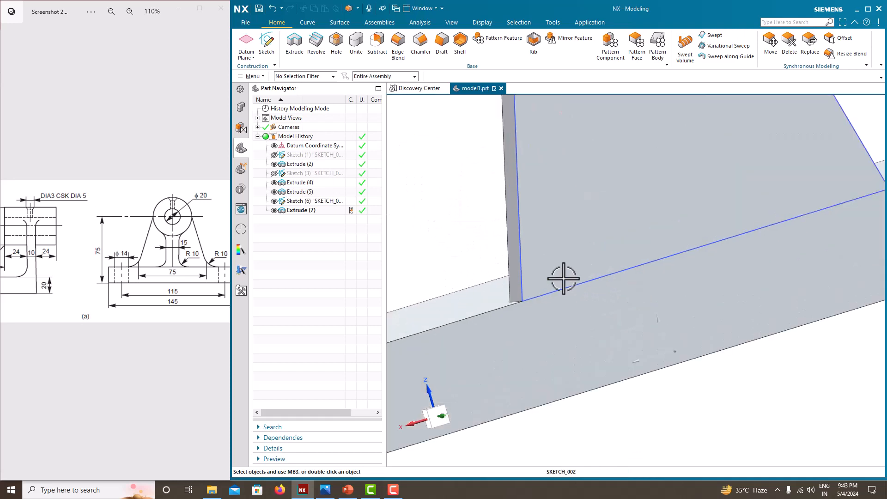
{"action": "scroll", "coordinate": [544, 282], "scroll_direction": "down", "scroll_amount": 2}
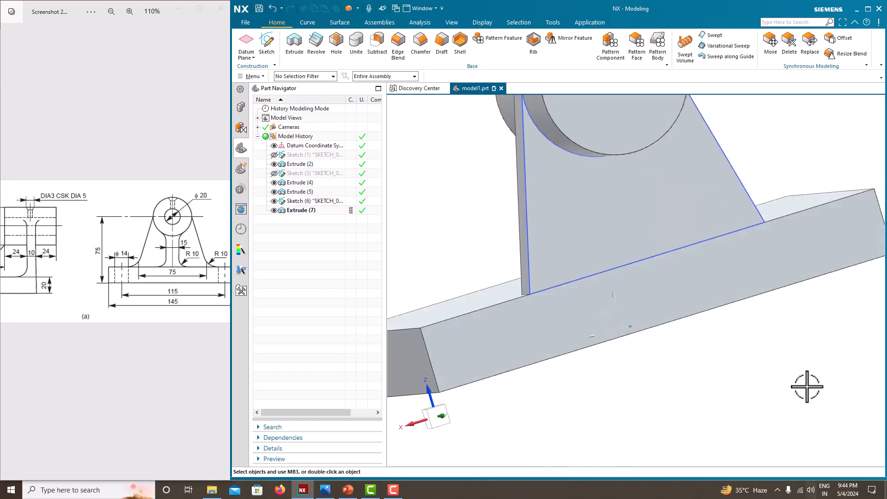
{"action": "scroll", "coordinate": [524, 165], "scroll_direction": "down", "scroll_amount": 3}
{"action": "middle_click_drag", "start_coordinate": [486, 192], "coordinate": [500, 198]}
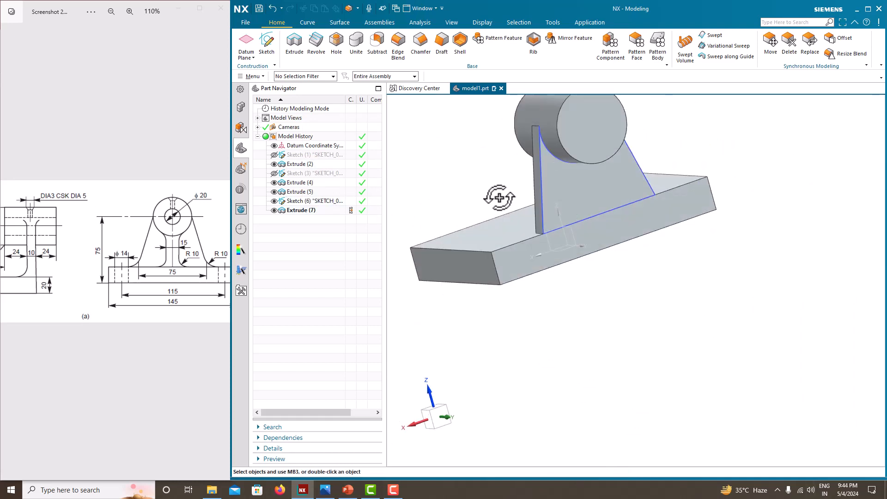
{"action": "left_click", "coordinate": [363, 55]}
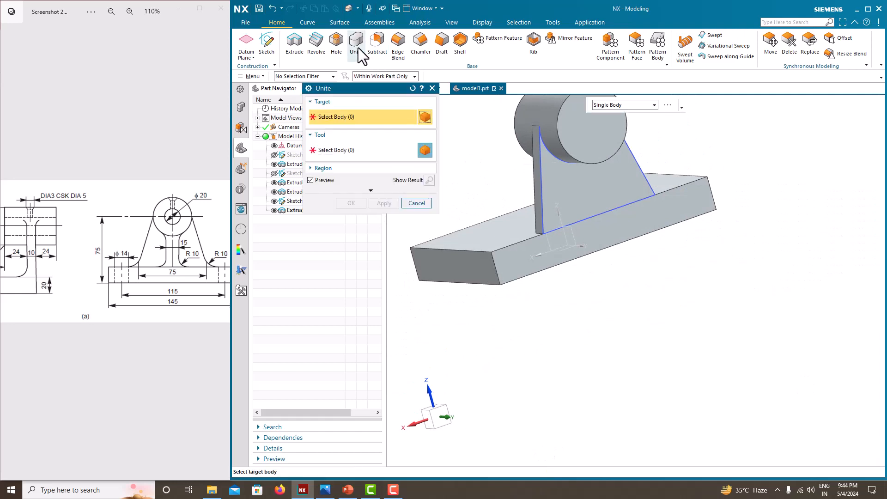
{"action": "left_click", "coordinate": [566, 182]}
{"action": "left_click", "coordinate": [561, 242]}
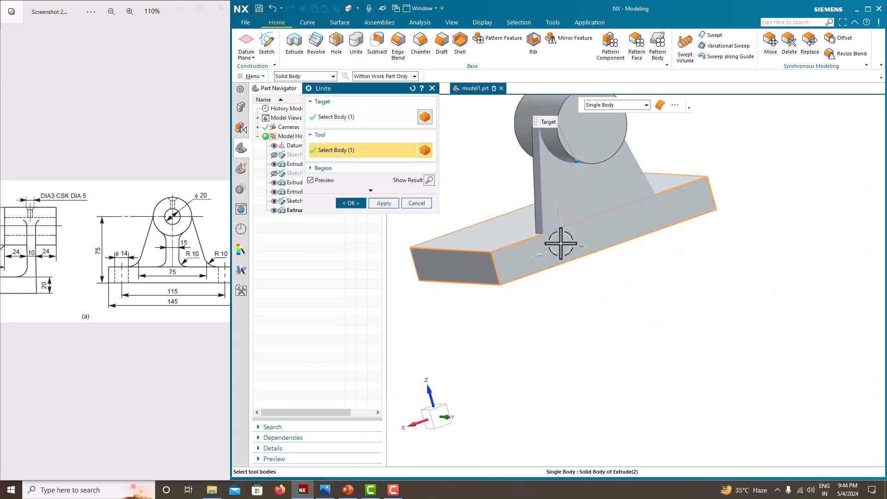
{"action": "left_click", "coordinate": [353, 203]}
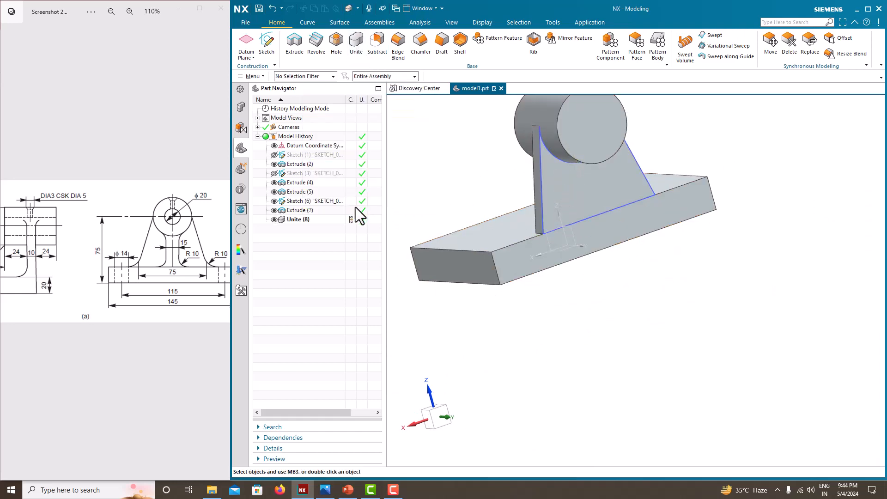
- Apply a 10 mm circular edge blend to the two edges where the web's slanted sides meet the base plate
{"action": "scroll", "coordinate": [481, 230], "scroll_direction": "up", "scroll_amount": 3}
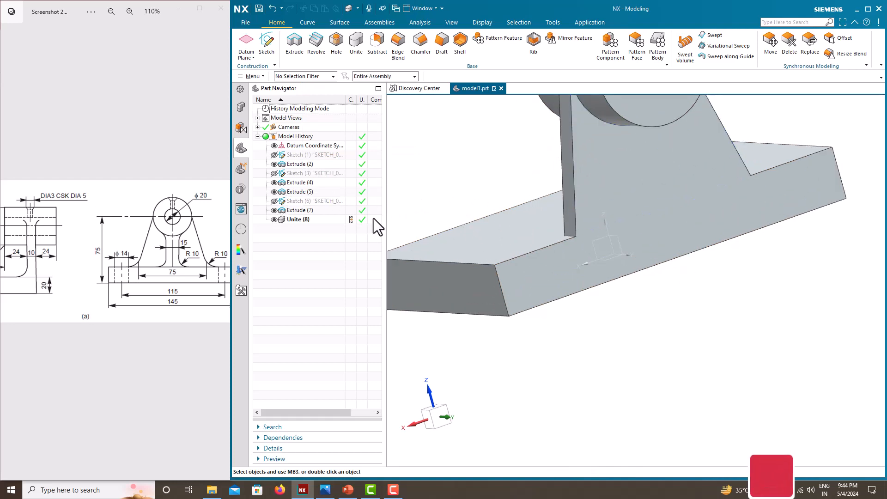
{"action": "middle_click_drag", "start_coordinate": [499, 249], "coordinate": [564, 291]}
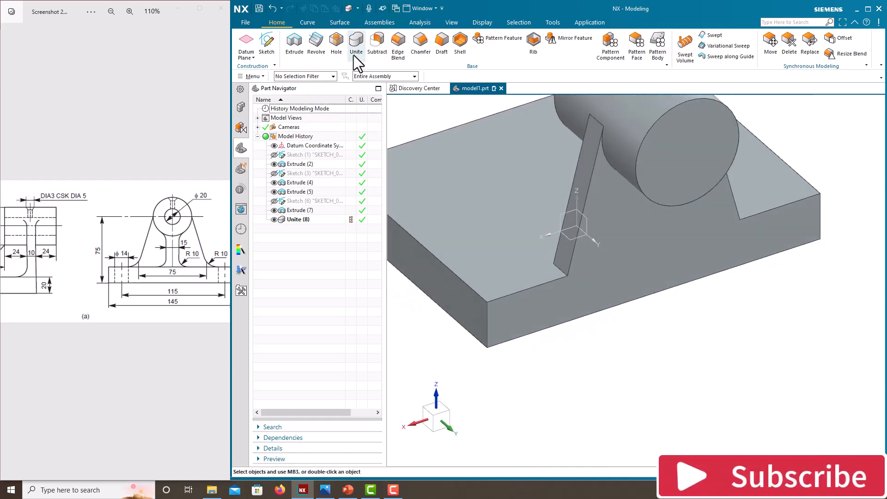
{"action": "left_click", "coordinate": [399, 46]}
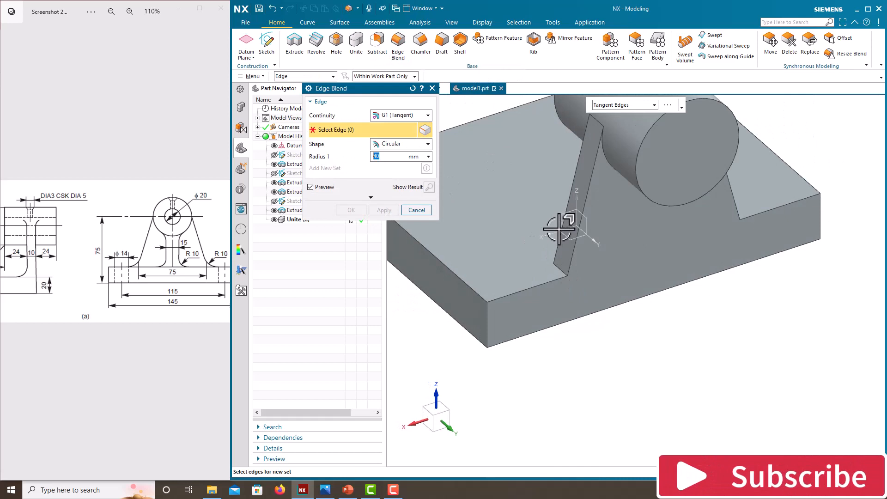
{"action": "left_click", "coordinate": [566, 271]}
{"action": "middle_click_drag", "start_coordinate": [617, 268], "coordinate": [697, 232]}
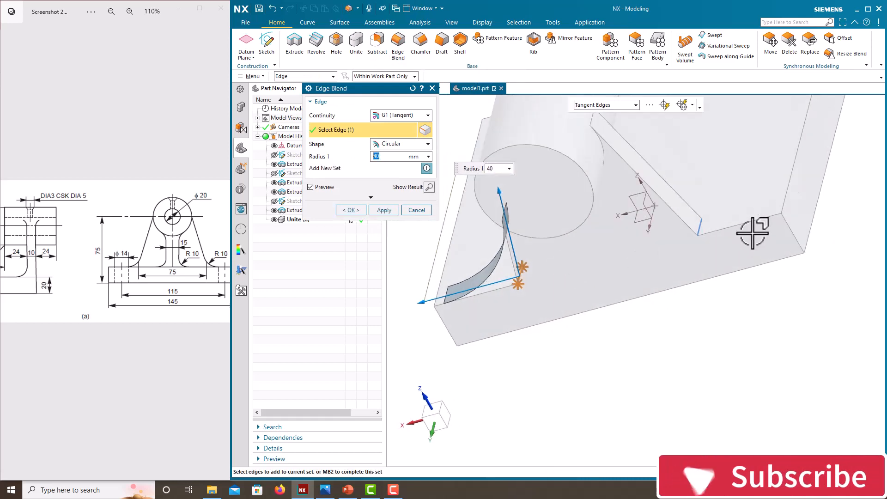
{"action": "left_click", "coordinate": [701, 224]}
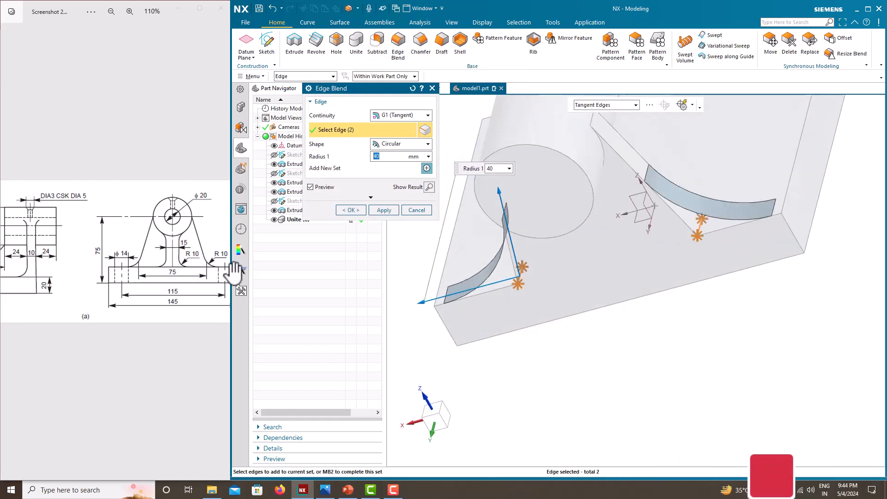
{"action": "type", "text": "10"}
{"action": "key", "text": "Return"}
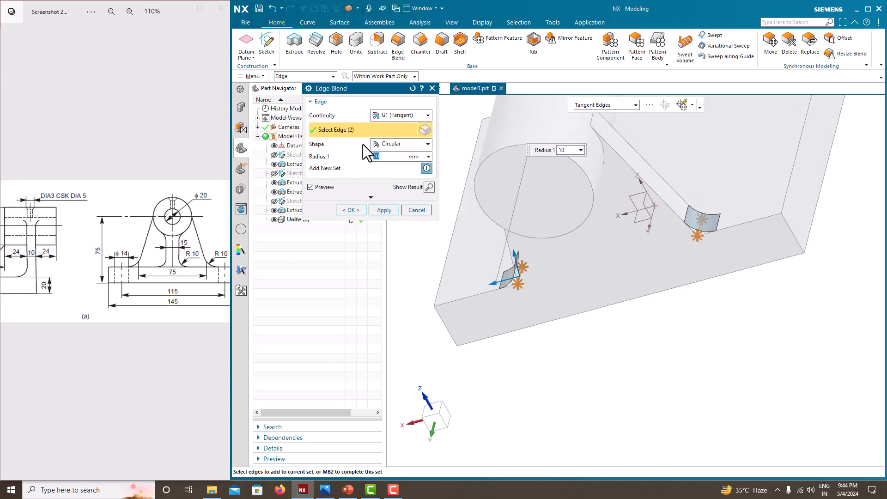
{"action": "left_click", "coordinate": [354, 210]}
- Check the rib in the reference drawing's side view and create a new sketch on the Right principal plane
{"action": "middle_click_drag", "start_coordinate": [536, 333], "coordinate": [508, 268]}
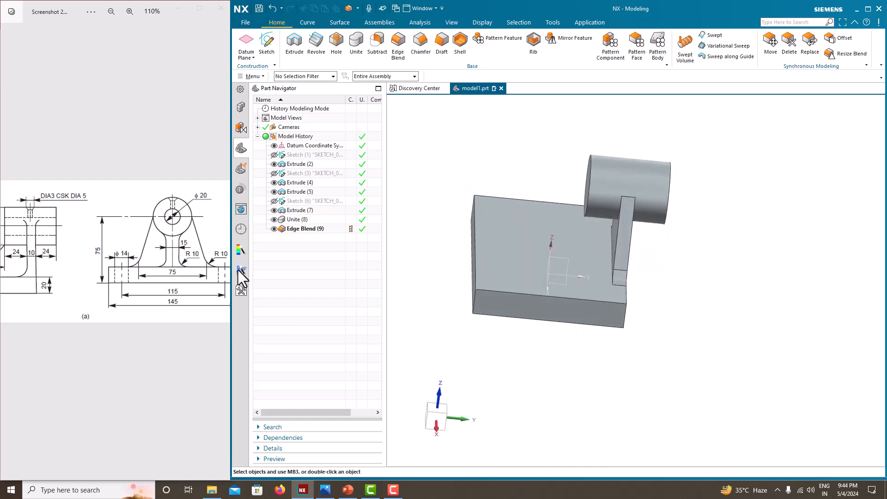
{"action": "scroll", "coordinate": [88, 292], "scroll_direction": "down", "scroll_amount": 3}
{"action": "scroll", "coordinate": [21, 268], "scroll_direction": "up", "scroll_amount": 3}
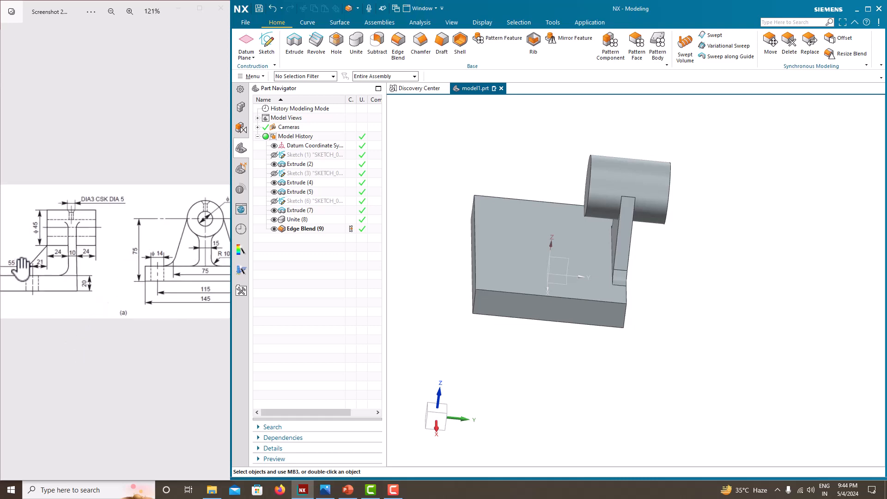
{"action": "scroll", "coordinate": [49, 281], "scroll_direction": "down", "scroll_amount": 3}
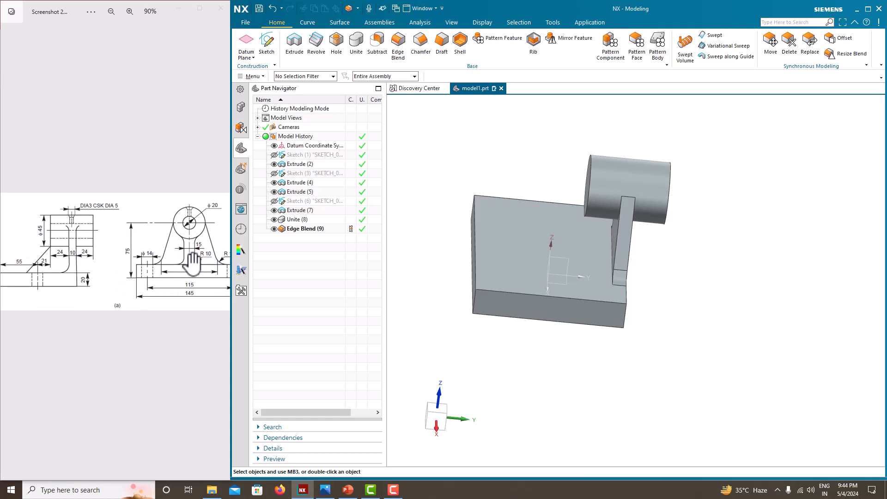
{"action": "middle_click_drag", "start_coordinate": [476, 273], "coordinate": [522, 280]}
{"action": "left_click", "coordinate": [271, 50]}
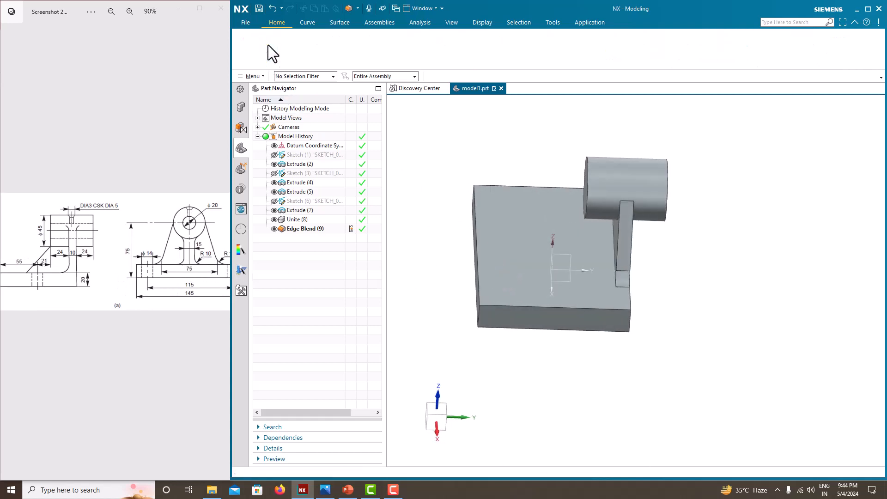
{"action": "mouse_move", "coordinate": [545, 226]}
{"action": "middle_mouse_down"}
{"action": "mouse_move", "coordinate": [620, 234]}
{"action": "mouse_move", "coordinate": [606, 238]}
{"action": "middle_mouse_up"}
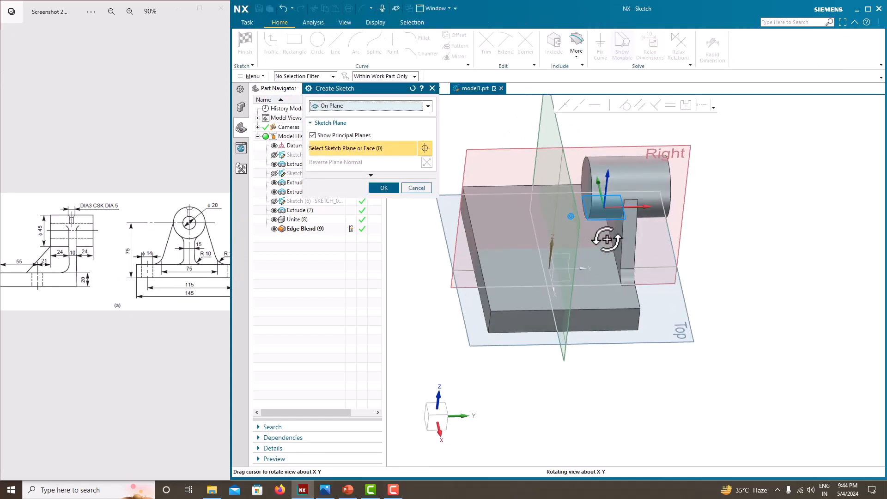
{"action": "left_click", "coordinate": [630, 149]}
{"action": "left_click", "coordinate": [383, 188]}
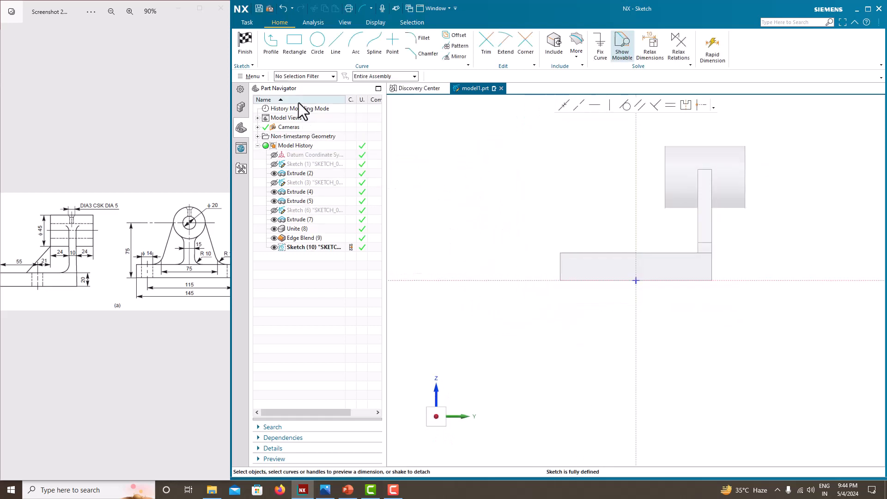
- Draw a slanted line about 54 mm long from the base plate's top edge to the lower end of the cylinder's inner face
{"action": "left_click", "coordinate": [271, 44]}
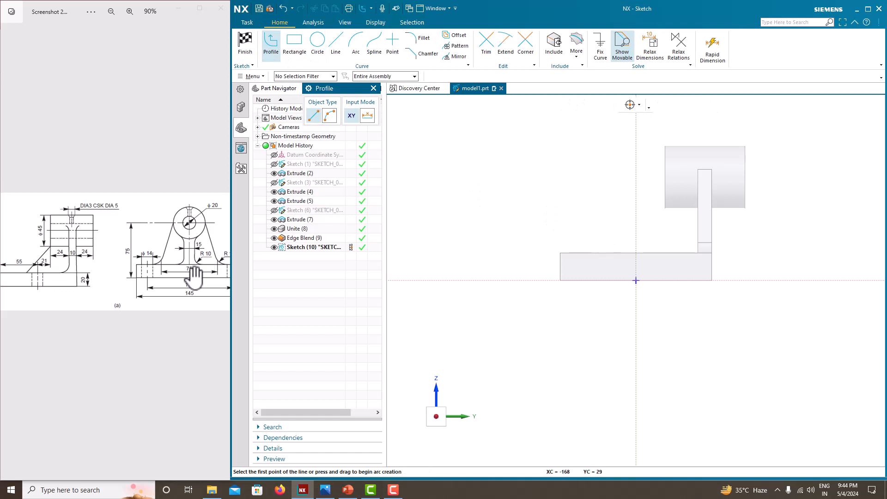
{"action": "left_click", "coordinate": [606, 253]}
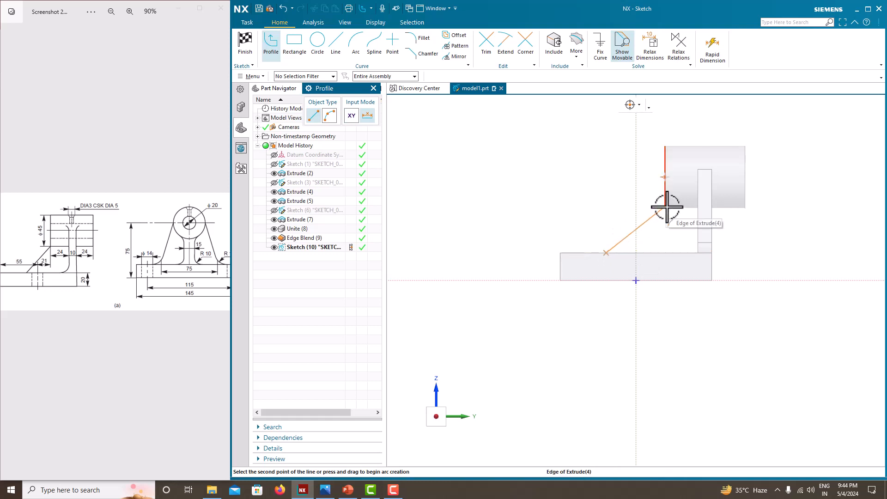
{"action": "scroll", "coordinate": [667, 207], "scroll_direction": "up", "scroll_amount": 2}
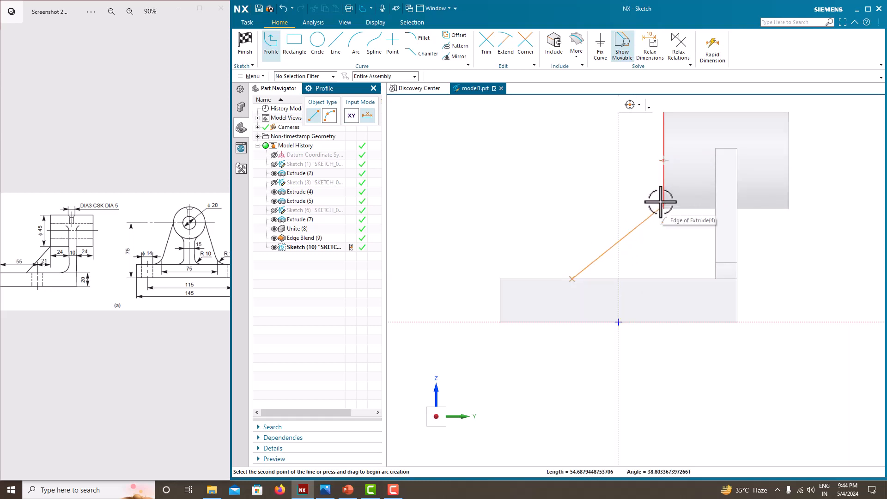
{"action": "left_click", "coordinate": [664, 207]}
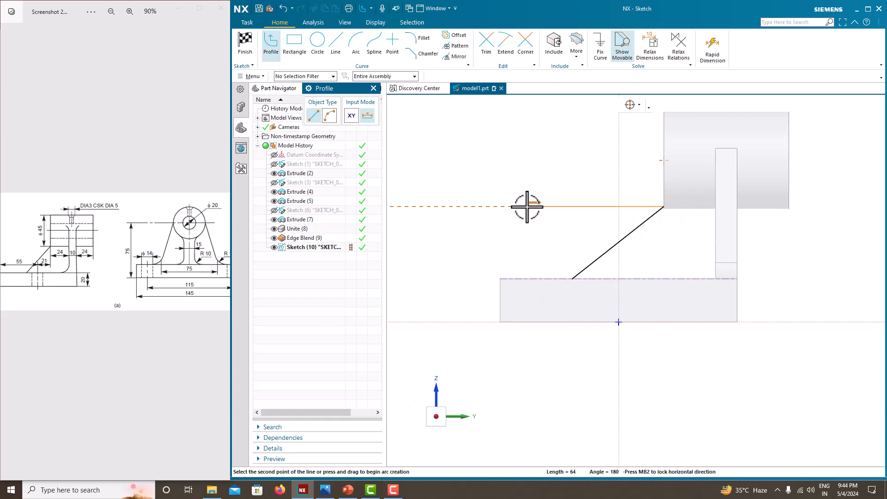
{"action": "key", "text": "Escape"}
- Dimension the horizontal distance from the slanted line's upper endpoint to the web's inner face as 24 mm
{"action": "scroll", "coordinate": [536, 218], "scroll_direction": "down", "scroll_amount": 3}
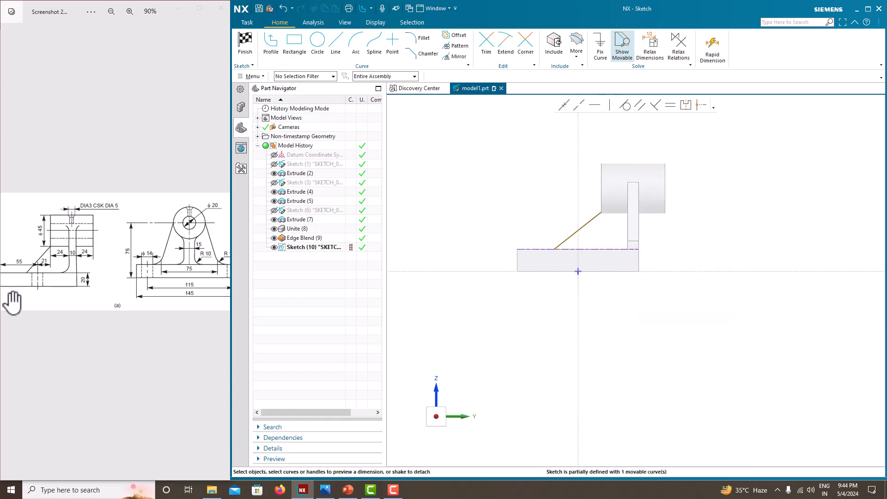
{"action": "left_click_drag", "start_coordinate": [13, 302], "coordinate": [151, 303]}
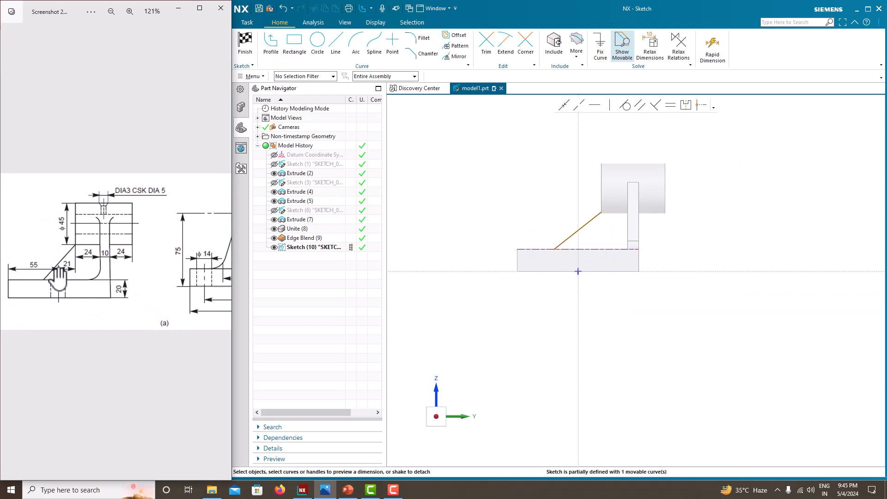
{"action": "scroll", "coordinate": [599, 221], "scroll_direction": "up", "scroll_amount": 3}
{"action": "left_click", "coordinate": [603, 206]}
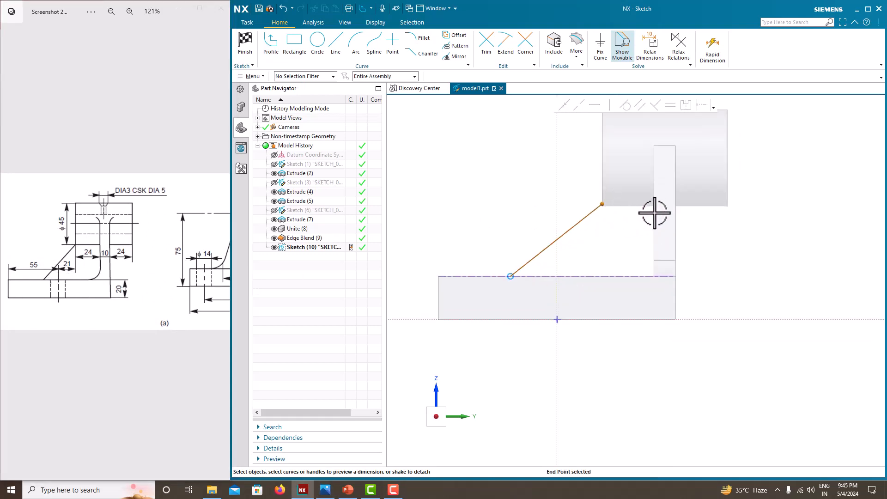
{"action": "left_click", "coordinate": [656, 204]}
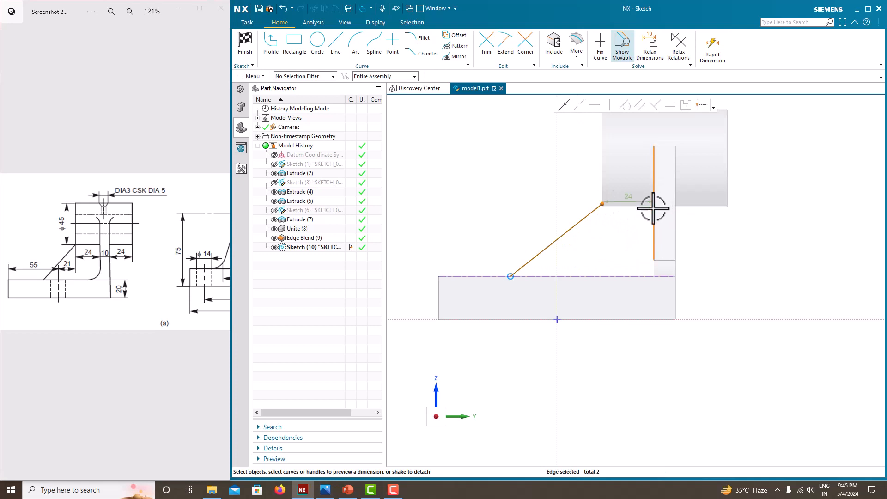
{"action": "left_click", "coordinate": [634, 201]}
{"action": "key", "text": "Return"}
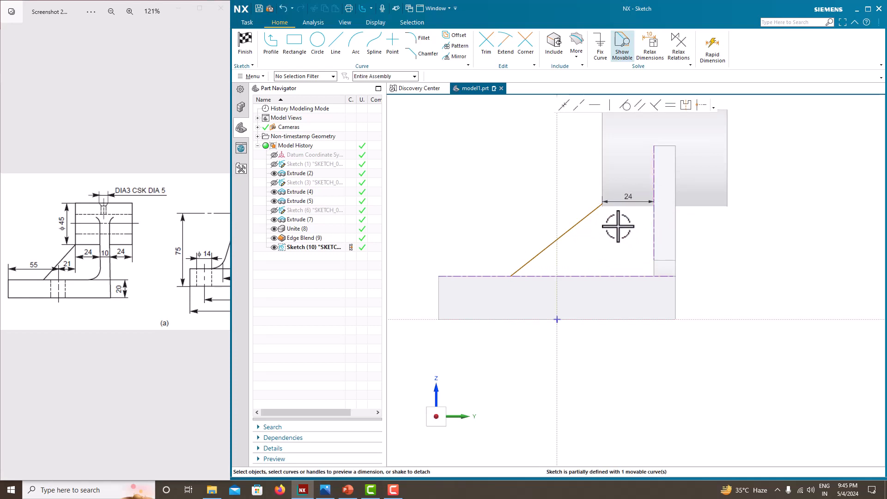
- Dimension the vertical distance from the slanted line's upper endpoint to the base plate's top edge, entering 75-45-20
{"action": "left_click", "coordinate": [603, 207]}
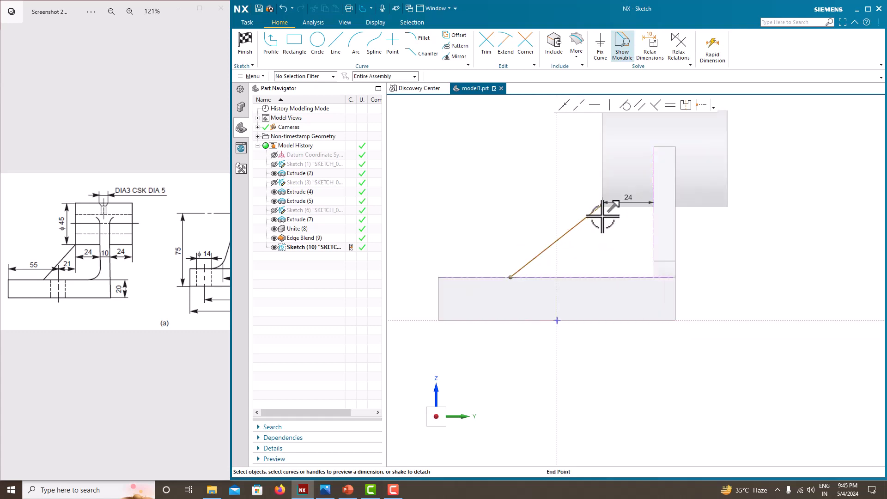
{"action": "left_click", "coordinate": [603, 205]}
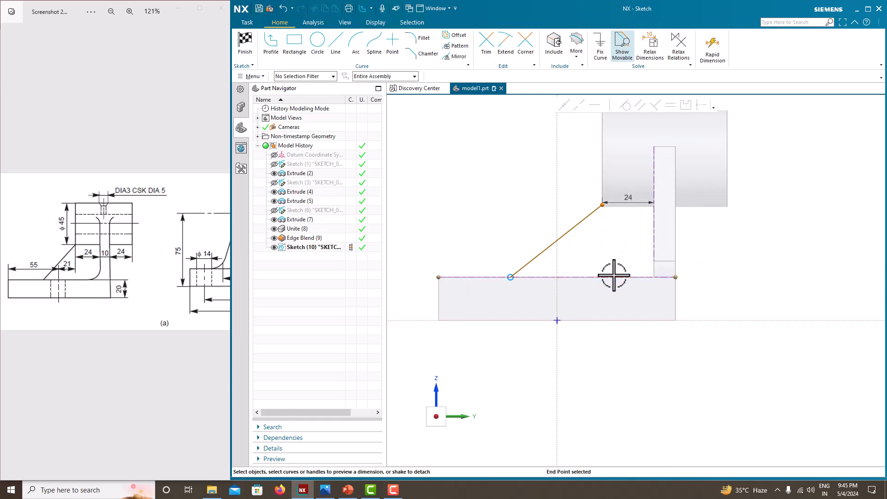
{"action": "left_click", "coordinate": [614, 276]}
{"action": "left_click", "coordinate": [603, 242]}
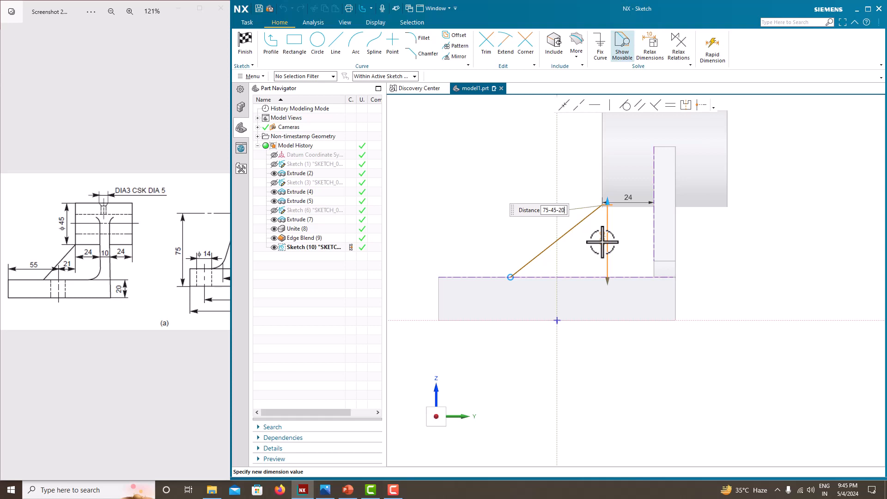
{"action": "key", "text": "Return"}
{"action": "left_click", "coordinate": [515, 229]}
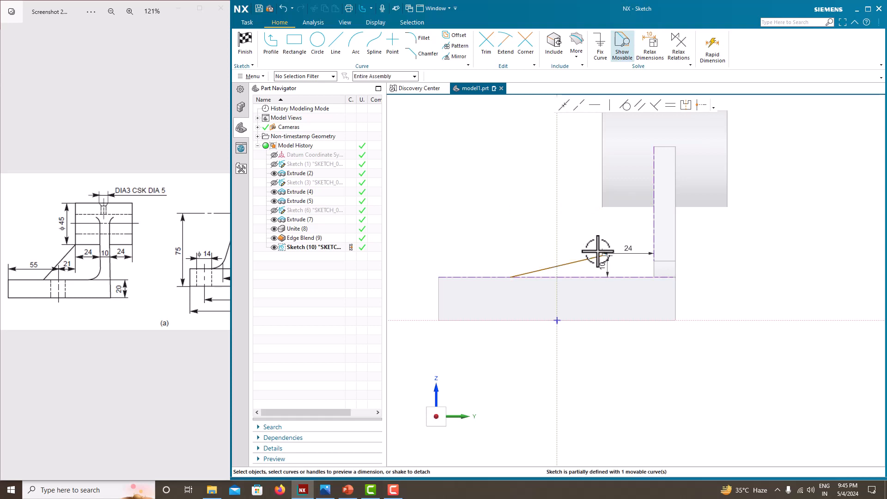
- Recheck the heights in the reference drawing and set the line's vertical dimension to 75+22.5-45-20
{"action": "left_click", "coordinate": [608, 264]}
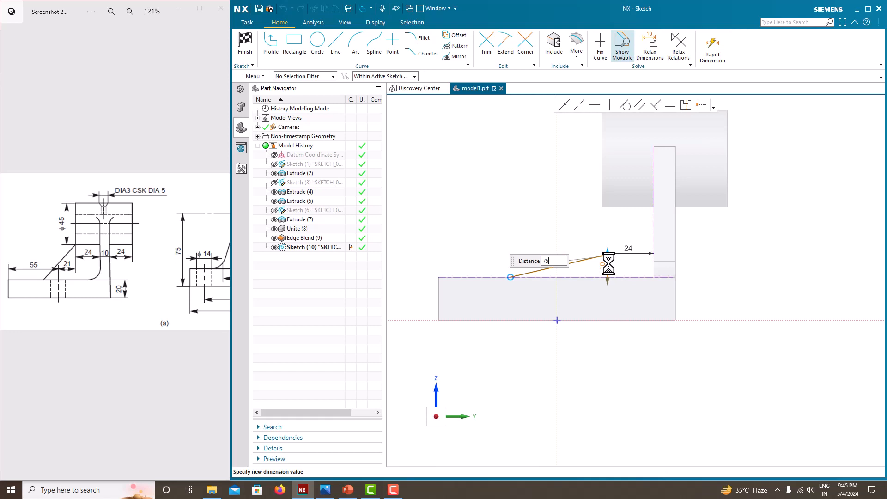
{"action": "mouse_move", "coordinate": [198, 322]}
{"action": "left_mouse_down"}
{"action": "mouse_move", "coordinate": [114, 320]}
{"action": "mouse_move", "coordinate": [153, 326]}
{"action": "left_mouse_up"}
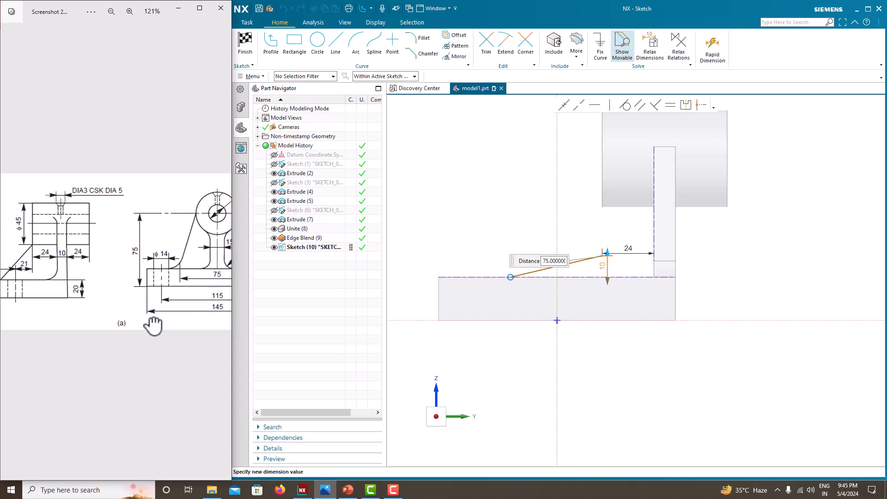
{"action": "left_click", "coordinate": [554, 261]}
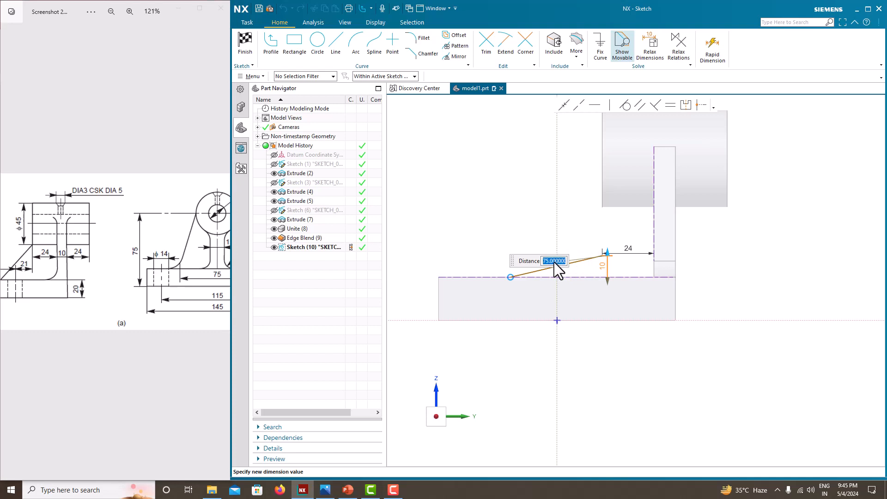
{"action": "mouse_move", "coordinate": [153, 323]}
{"action": "left_mouse_down"}
{"action": "mouse_move", "coordinate": [85, 329]}
{"action": "mouse_move", "coordinate": [165, 330]}
{"action": "mouse_move", "coordinate": [131, 337]}
{"action": "left_mouse_up"}
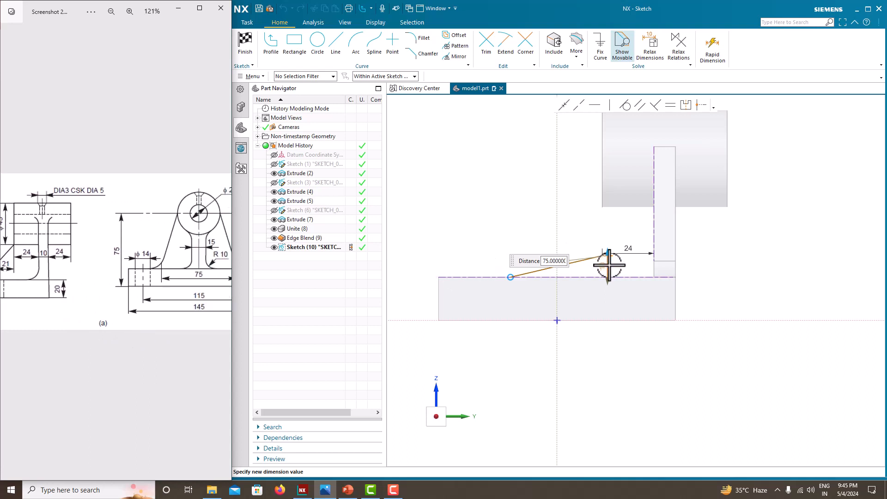
{"action": "scroll", "coordinate": [125, 277], "scroll_direction": "down", "scroll_amount": 3}
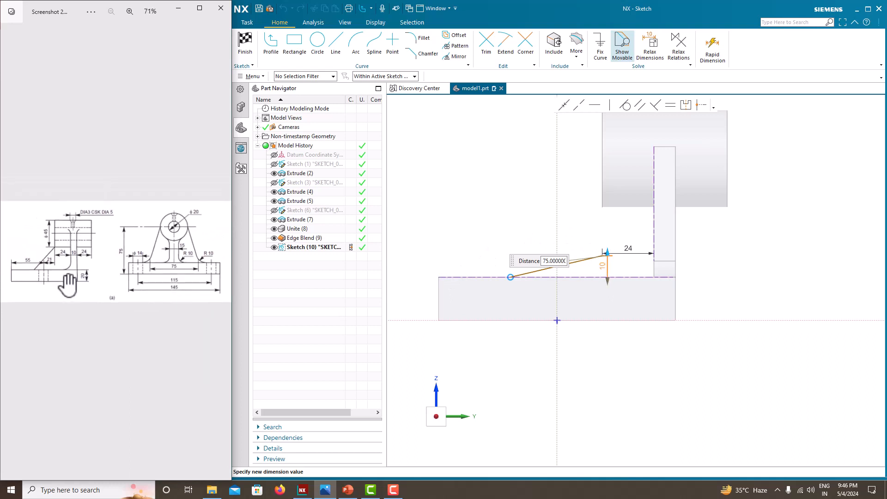
{"action": "scroll", "coordinate": [85, 241], "scroll_direction": "up", "scroll_amount": 3}
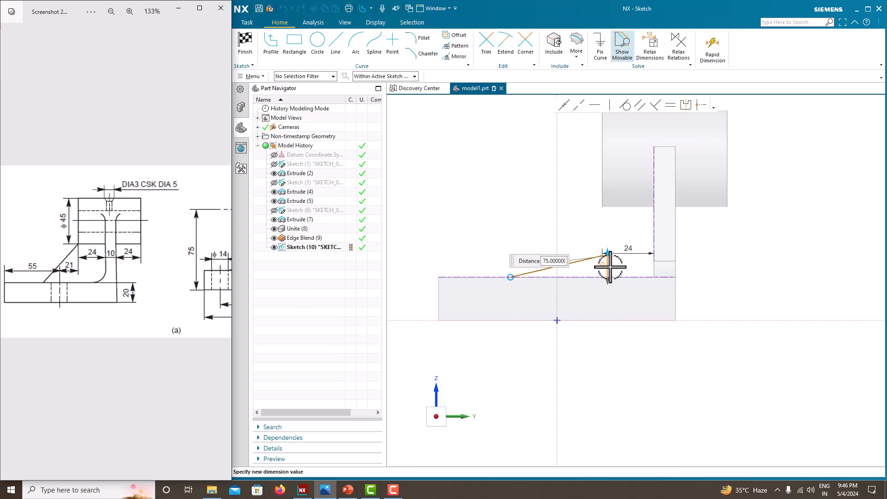
{"action": "double_click", "coordinate": [556, 262]}
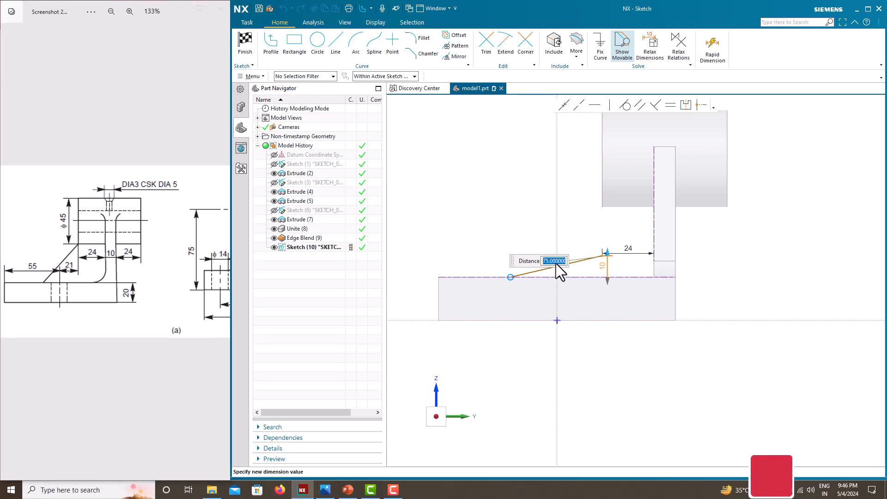
{"action": "type", "text": "75+"}
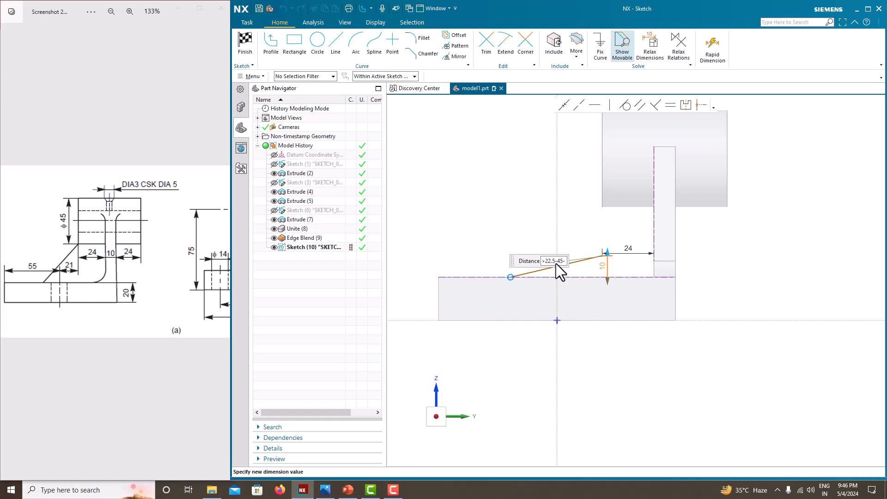
{"action": "type", "text": "0"}
{"action": "key", "text": "Return"}
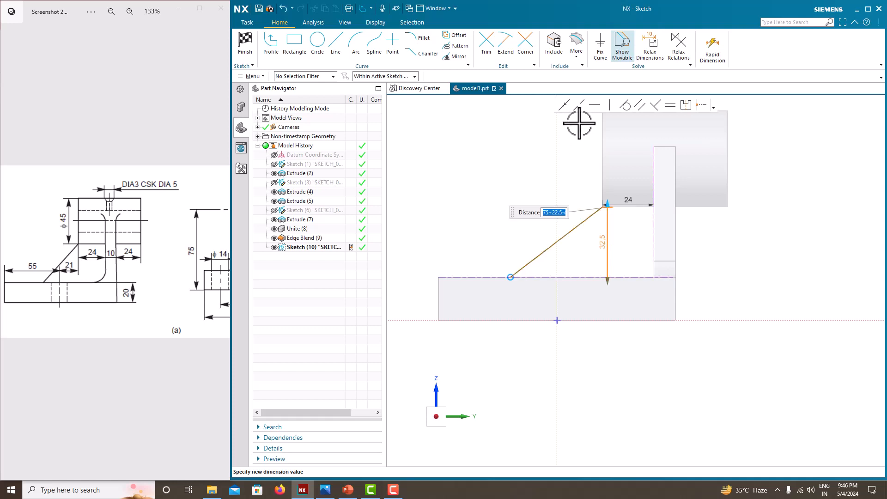
{"action": "middle_click", "coordinate": [602, 161]}
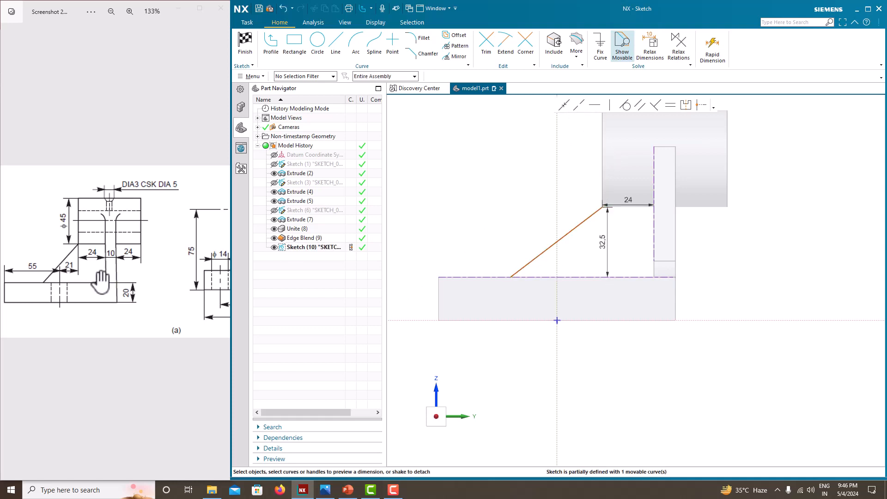
- Examine the reference drawing's side view for where the rib's slanted edge meets the base plate
{"action": "scroll", "coordinate": [97, 283], "scroll_direction": "down", "scroll_amount": 3}
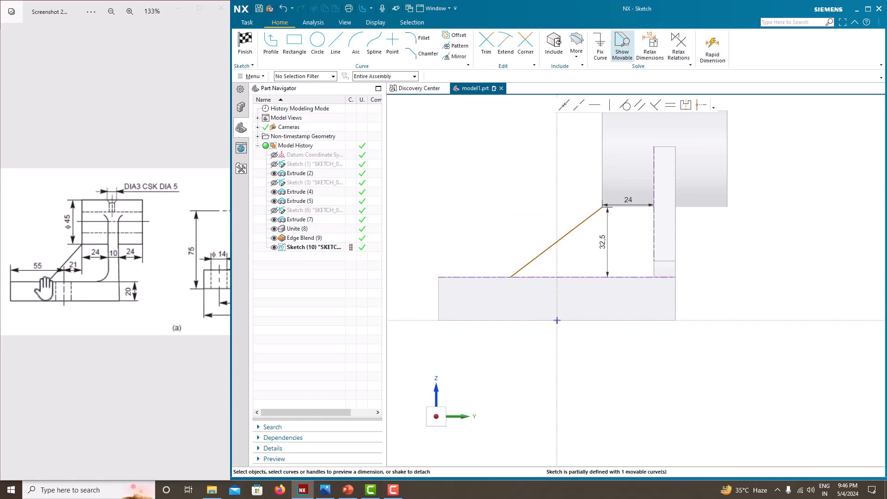
{"action": "scroll", "coordinate": [44, 293], "scroll_direction": "up", "scroll_amount": 1}
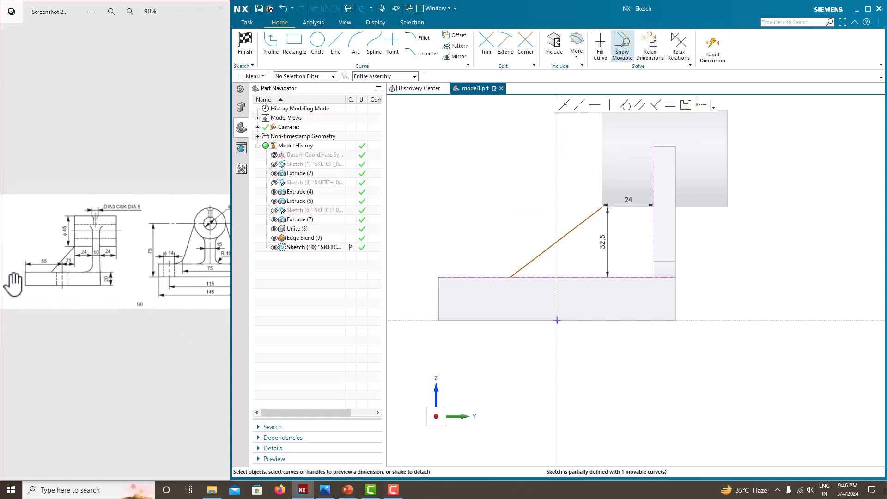
{"action": "scroll", "coordinate": [56, 289], "scroll_direction": "up", "scroll_amount": 5}
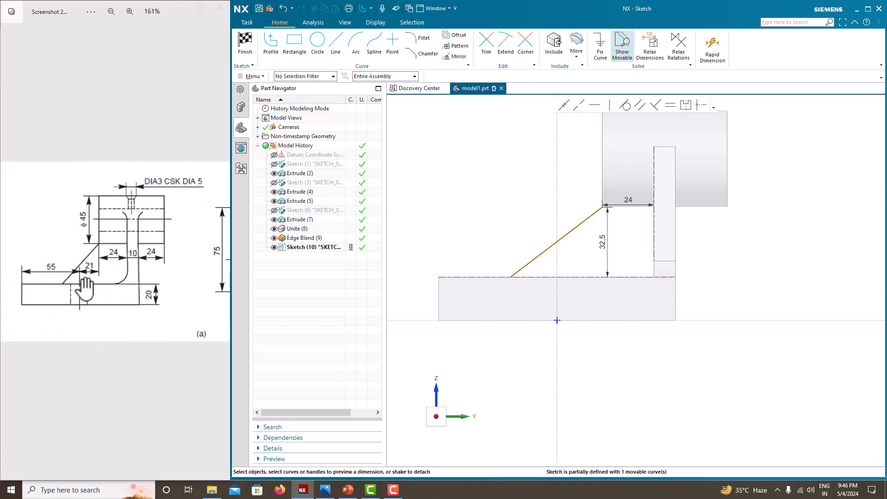
{"action": "scroll", "coordinate": [84, 296], "scroll_direction": "down", "scroll_amount": 3}
{"action": "scroll", "coordinate": [150, 271], "scroll_direction": "up", "scroll_amount": 1}
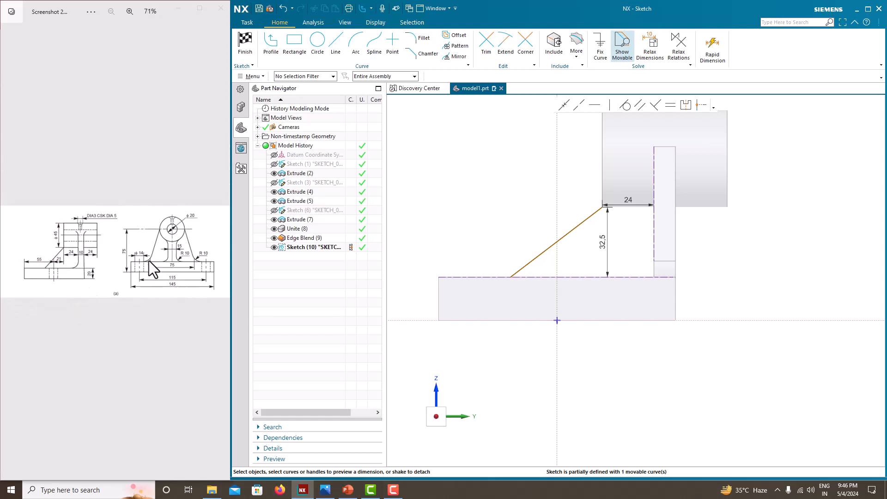
{"action": "scroll", "coordinate": [74, 273], "scroll_direction": "up", "scroll_amount": 3}
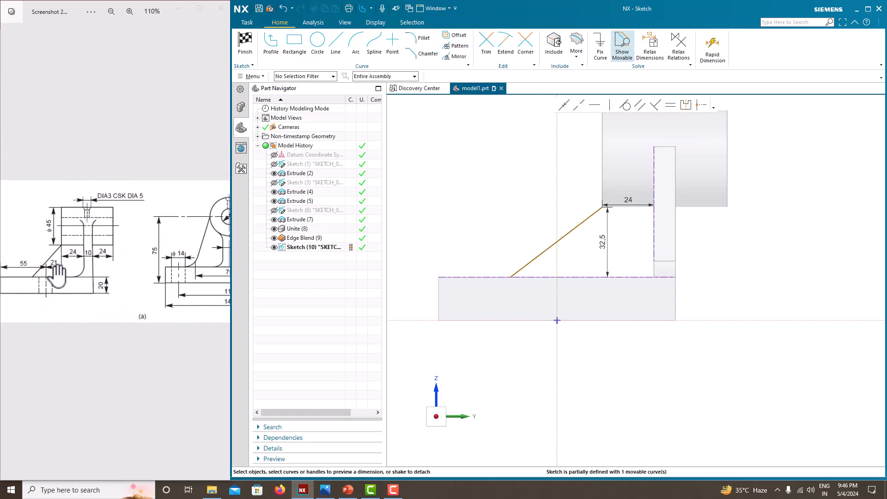
{"action": "scroll", "coordinate": [38, 298], "scroll_direction": "down", "scroll_amount": 5}
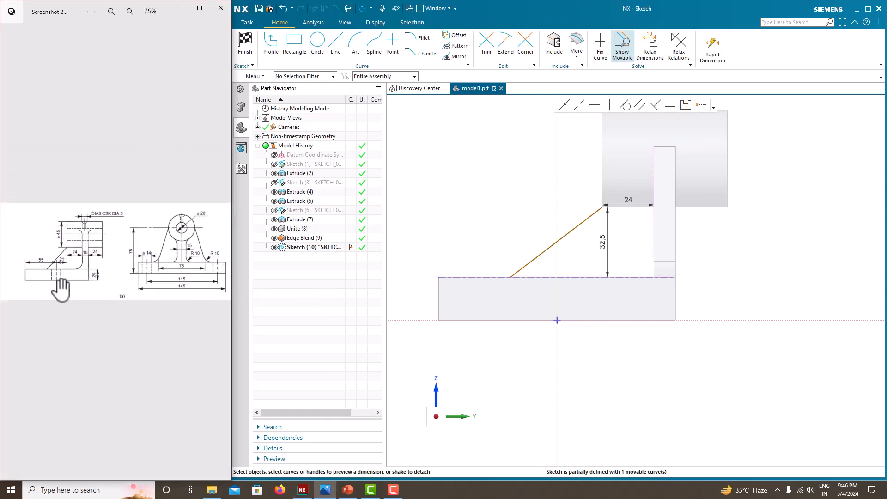
{"action": "scroll", "coordinate": [58, 287], "scroll_direction": "up", "scroll_amount": 3}
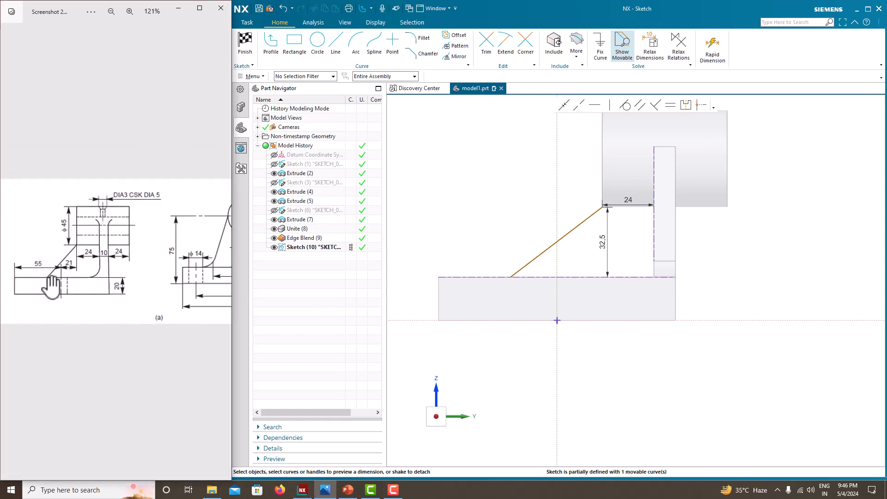
{"action": "scroll", "coordinate": [52, 298], "scroll_direction": "down", "scroll_amount": 3}
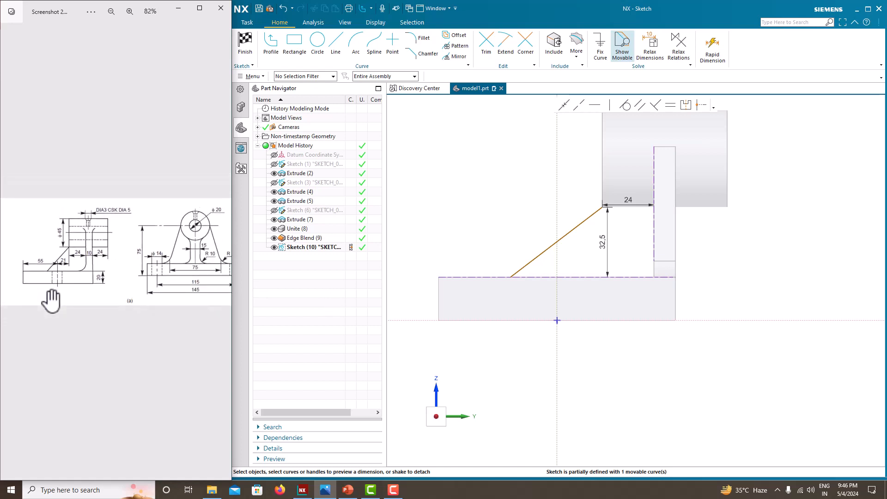
- Set the horizontal distance between the slanted line's two endpoints to 40 mm and finish the sketch
{"action": "left_click", "coordinate": [526, 264]}
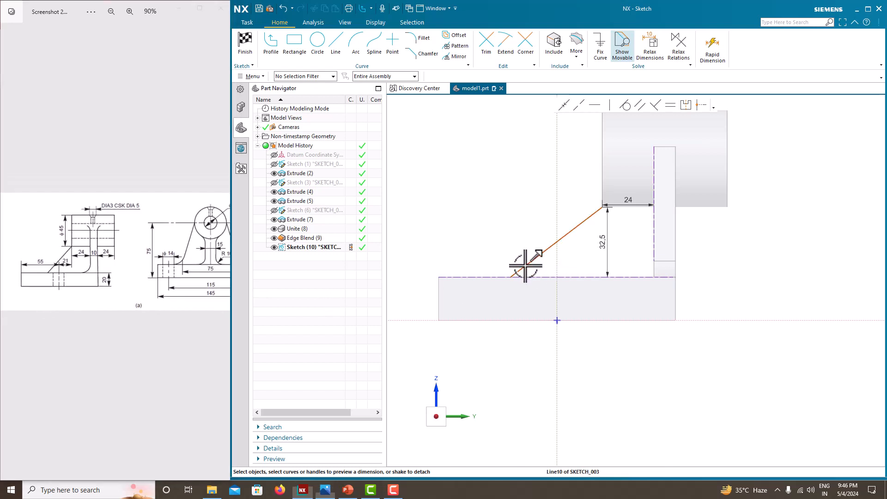
{"action": "left_click", "coordinate": [562, 298]}
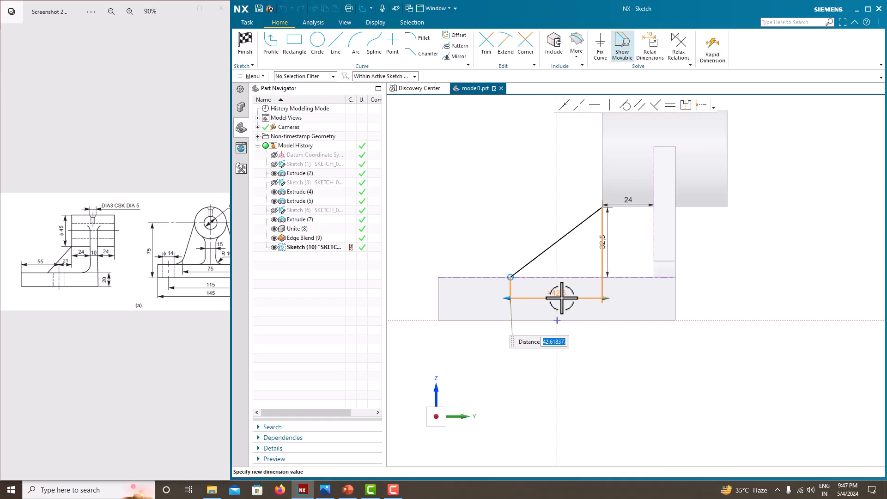
{"action": "type", "text": "0"}
{"action": "key", "text": "Return"}
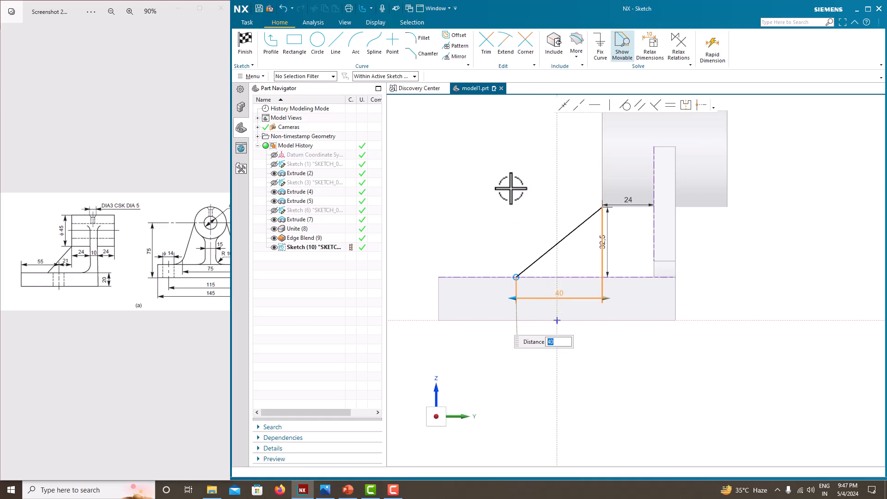
{"action": "right_click", "coordinate": [512, 189]}
{"action": "left_click", "coordinate": [512, 189]}
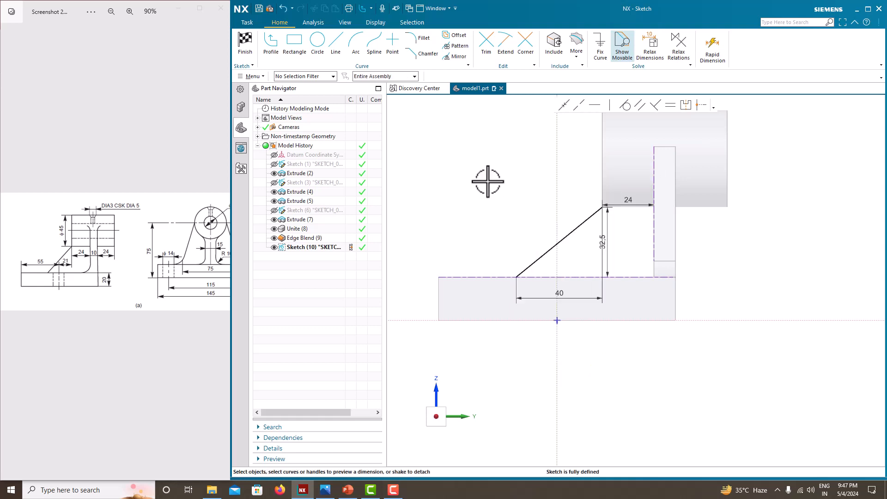
{"action": "right_click", "coordinate": [479, 181]}
{"action": "left_click", "coordinate": [505, 195]}
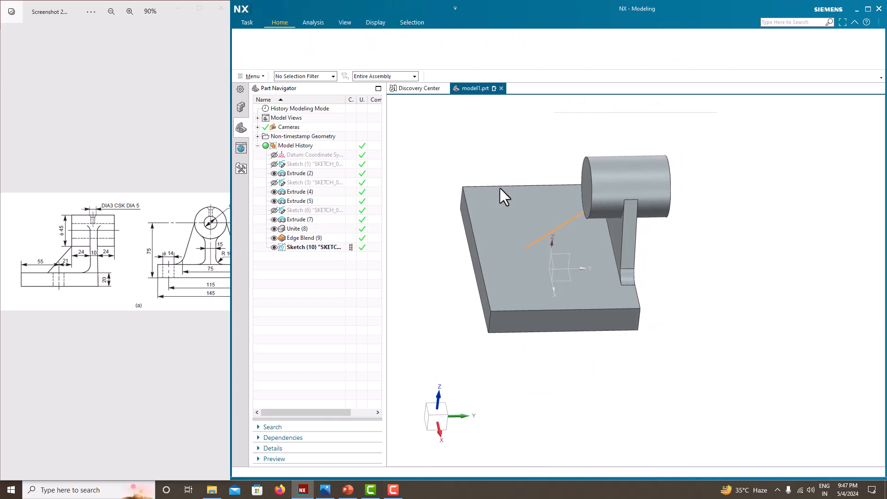
- Create a rib from the slanted sketch line, parallel to the section plane, with a symmetric thickness of 15 mm
{"action": "left_click", "coordinate": [535, 52]}
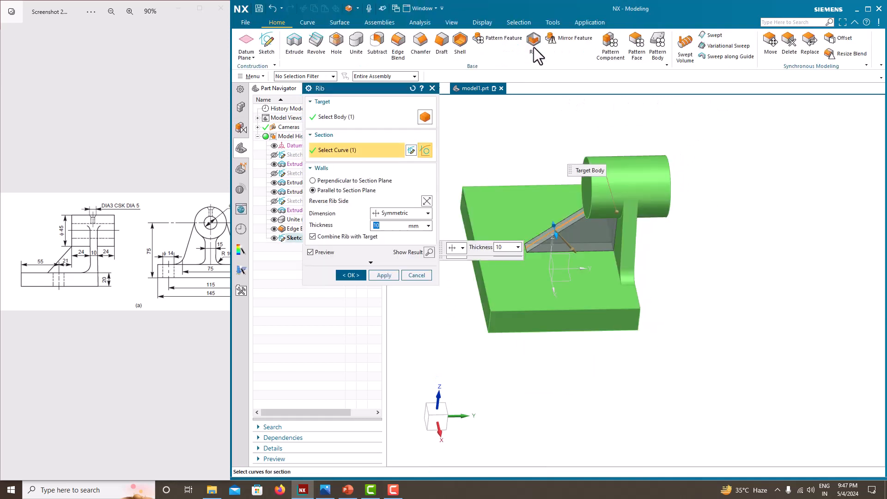
{"action": "mouse_move", "coordinate": [572, 193]}
{"action": "middle_mouse_down"}
{"action": "mouse_move", "coordinate": [580, 162]}
{"action": "mouse_move", "coordinate": [577, 196]}
{"action": "middle_mouse_up"}
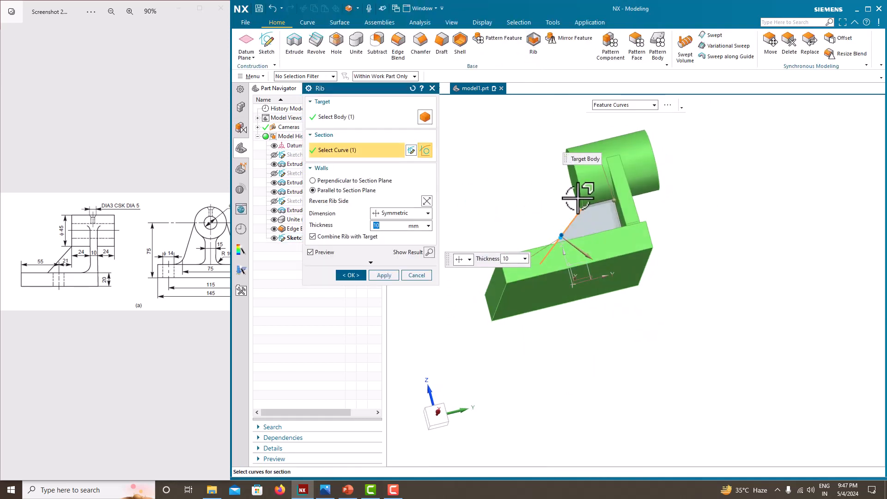
{"action": "scroll", "coordinate": [578, 198], "scroll_direction": "up", "scroll_amount": 4}
{"action": "middle_click_drag", "start_coordinate": [606, 230], "coordinate": [684, 229]}
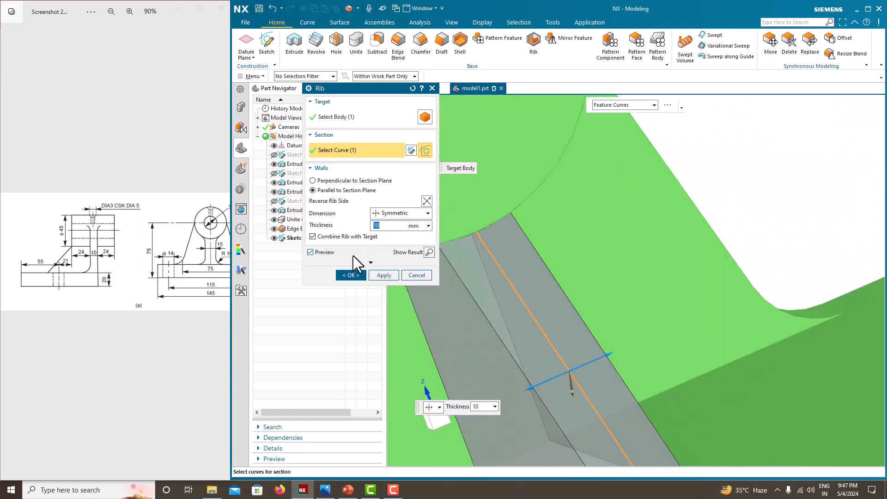
{"action": "scroll", "coordinate": [198, 280], "scroll_direction": "down", "scroll_amount": 2}
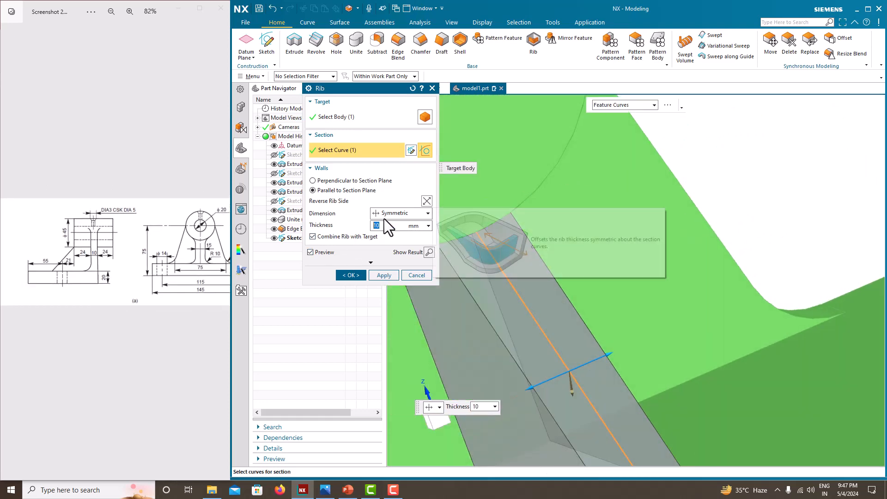
{"action": "key", "text": "Return"}
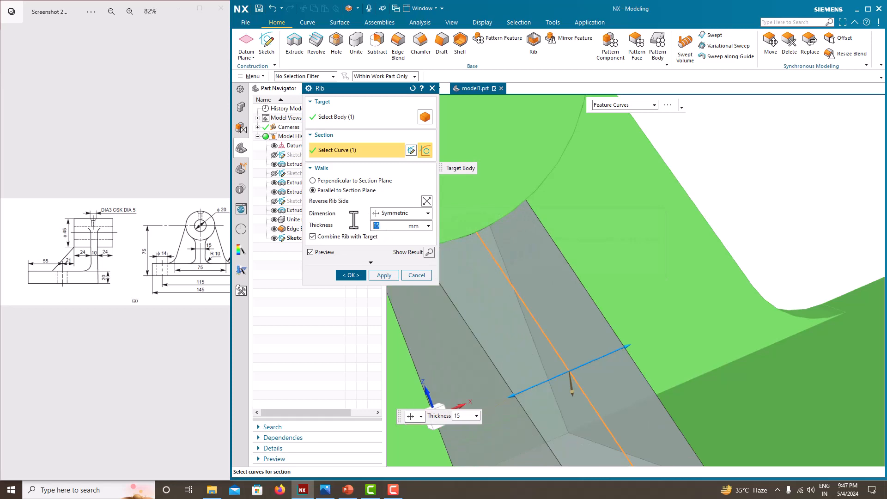
{"action": "left_click", "coordinate": [356, 278]}
- Inspect the rib's junction with the cylindrical boss and reopen the rib's sketch for editing
{"action": "middle_click_drag", "start_coordinate": [476, 279], "coordinate": [506, 236]}
{"action": "scroll", "coordinate": [468, 240], "scroll_direction": "down", "scroll_amount": 5}
{"action": "left_click", "coordinate": [473, 240]}
{"action": "scroll", "coordinate": [432, 237], "scroll_direction": "up", "scroll_amount": 3}
{"action": "scroll", "coordinate": [506, 213], "scroll_direction": "up", "scroll_amount": 2}
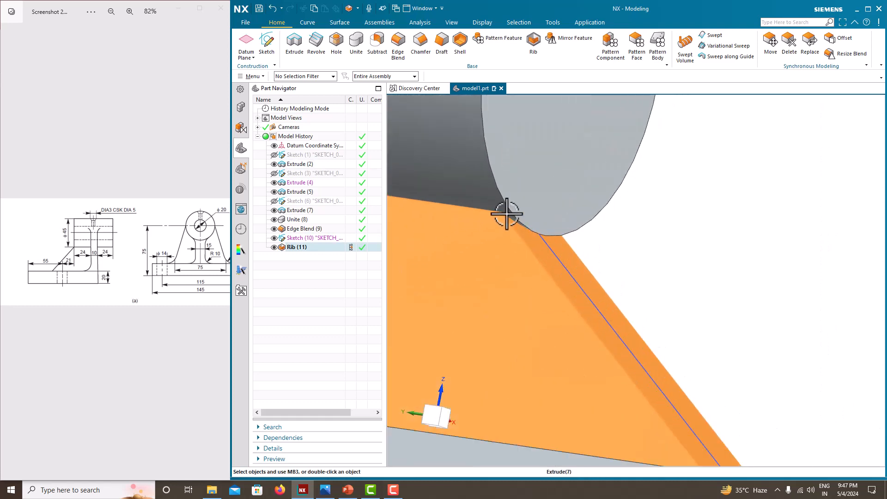
{"action": "scroll", "coordinate": [519, 228], "scroll_direction": "up", "scroll_amount": 2}
{"action": "scroll", "coordinate": [533, 256], "scroll_direction": "up", "scroll_amount": 2}
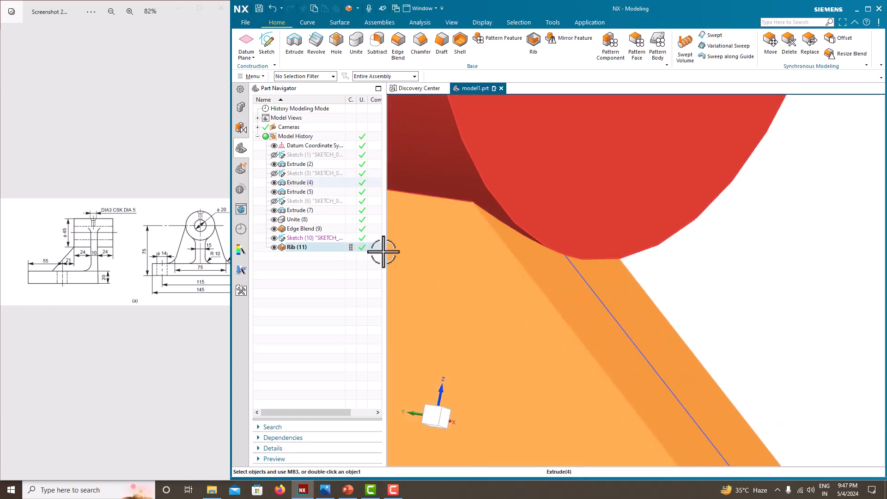
{"action": "left_click", "coordinate": [298, 237]}
{"action": "right_click", "coordinate": [299, 238]}
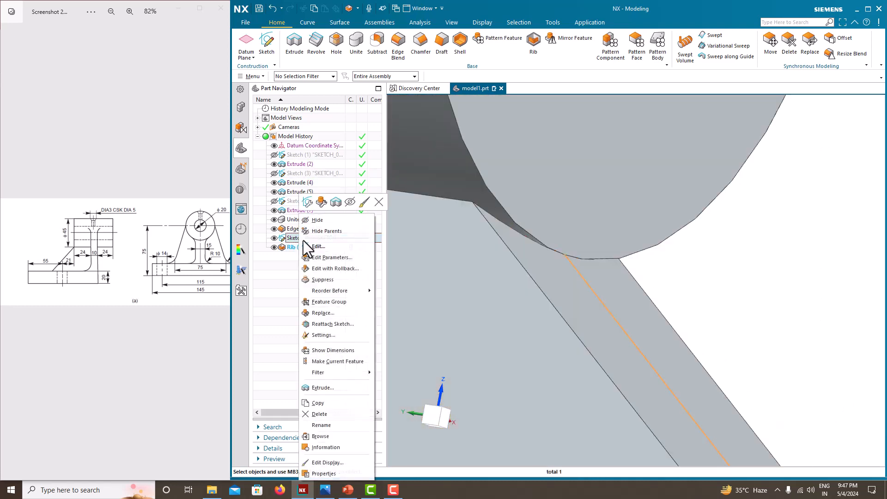
{"action": "left_click", "coordinate": [323, 252]}
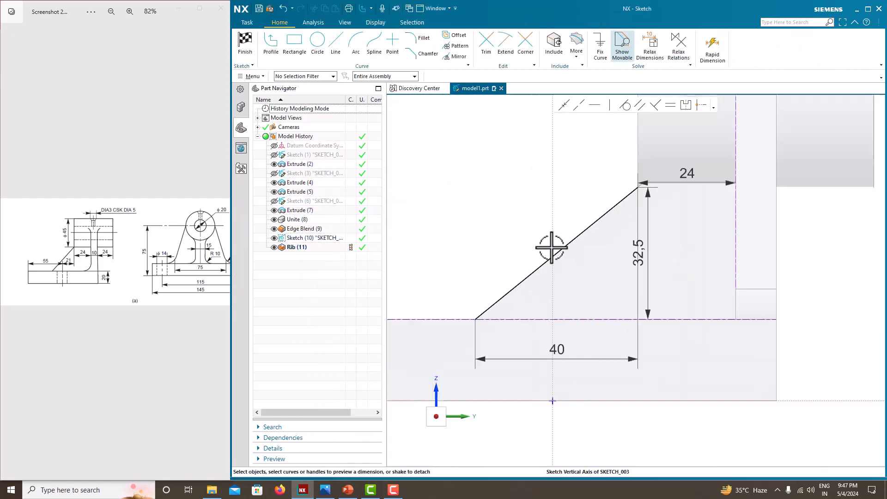
- Draw a vertical line about 9.5 mm up from the slanted line's upper endpoint and a horizontal line about 24 mm long to the web
{"action": "scroll", "coordinate": [644, 187], "scroll_direction": "down", "scroll_amount": 3}
{"action": "scroll", "coordinate": [648, 186], "scroll_direction": "up", "scroll_amount": 3}
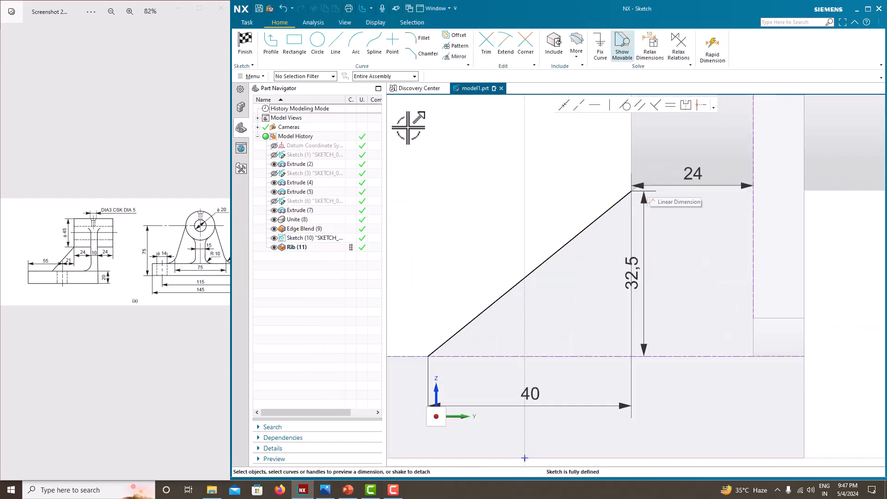
{"action": "left_click", "coordinate": [336, 47]}
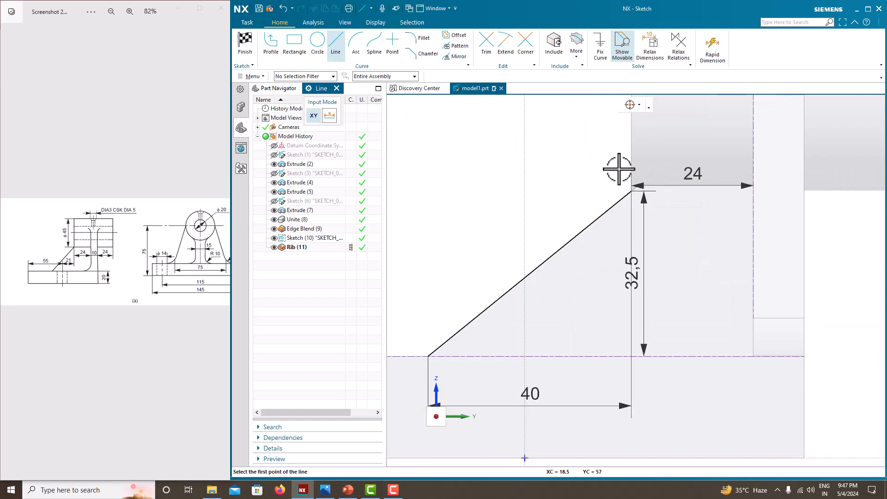
{"action": "left_click", "coordinate": [632, 191]}
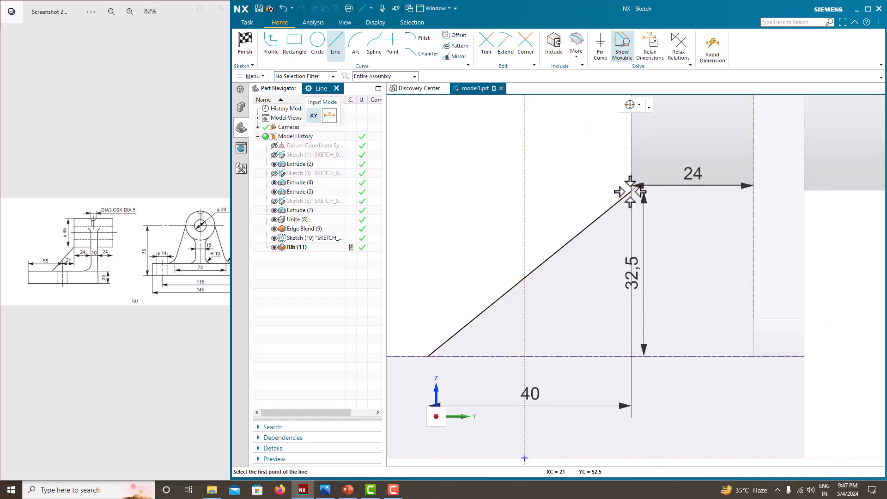
{"action": "left_click", "coordinate": [630, 143]}
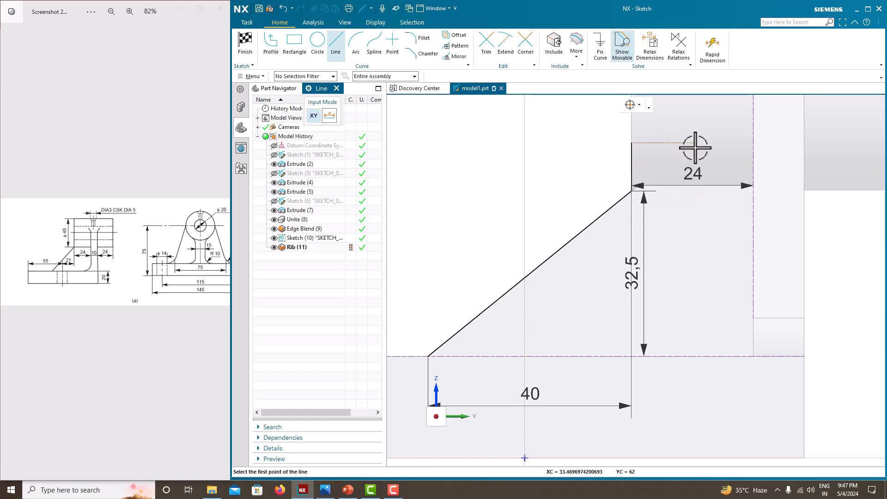
{"action": "left_click", "coordinate": [632, 143]}
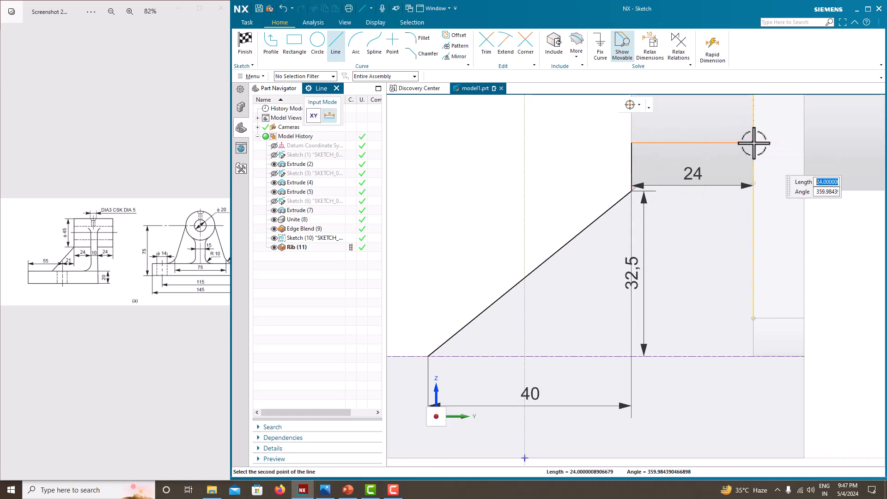
{"action": "left_click", "coordinate": [754, 143]}
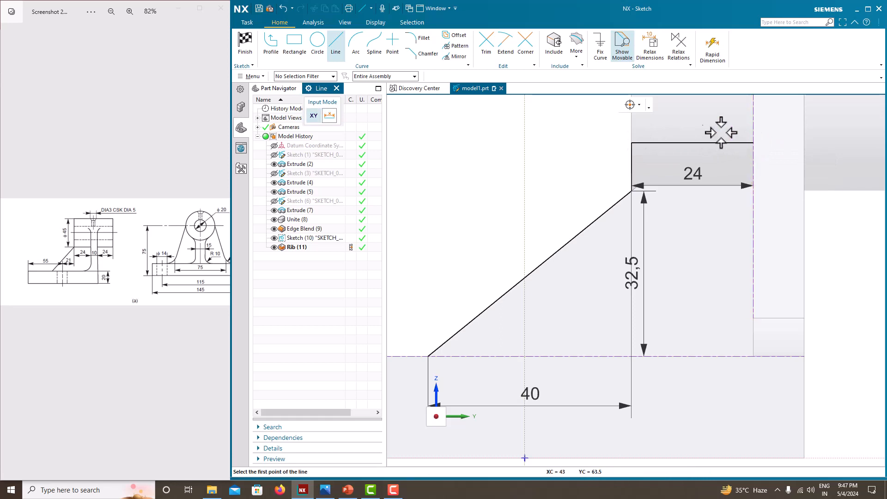
{"action": "middle_click", "coordinate": [406, 123]}
- Dimension the lengths of the short vertical line and the horizontal line inside the boss, and finish the sketch
{"action": "mouse_move", "coordinate": [436, 143]}
{"action": "middle_mouse_down"}
{"action": "mouse_move", "coordinate": [422, 162]}
{"action": "mouse_move", "coordinate": [527, 158]}
{"action": "middle_mouse_up"}
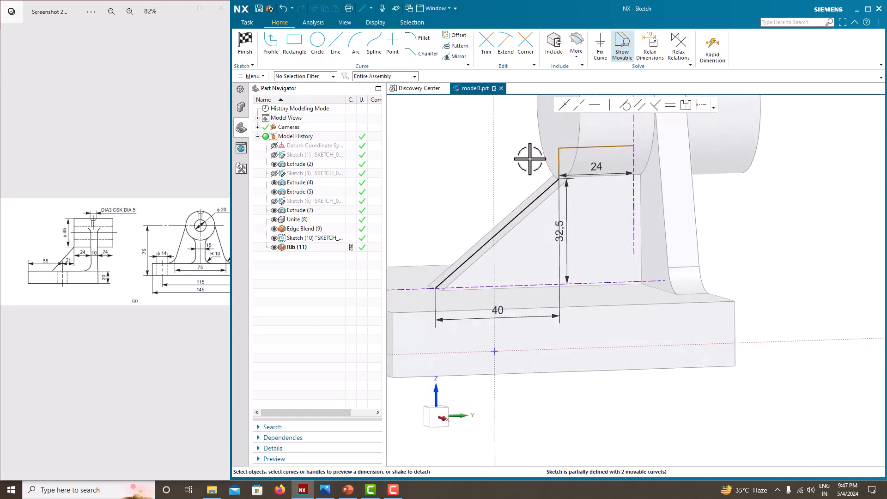
{"action": "left_click", "coordinate": [560, 166]}
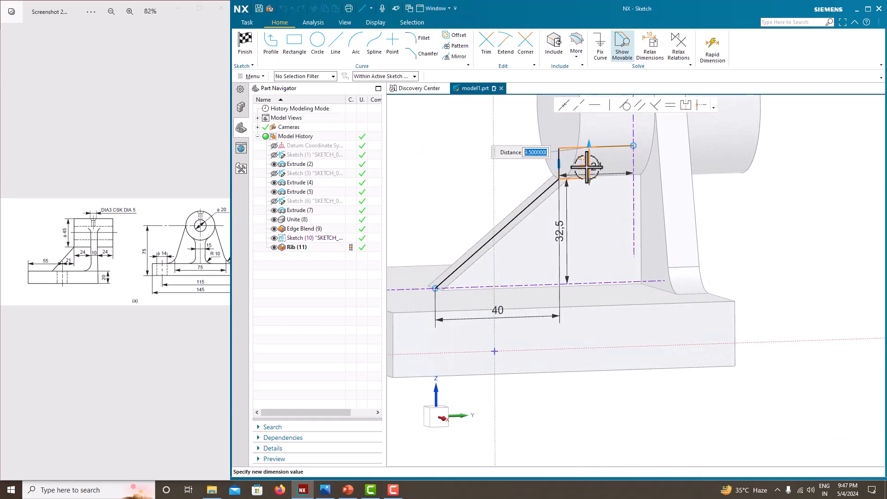
{"action": "left_click", "coordinate": [603, 149]}
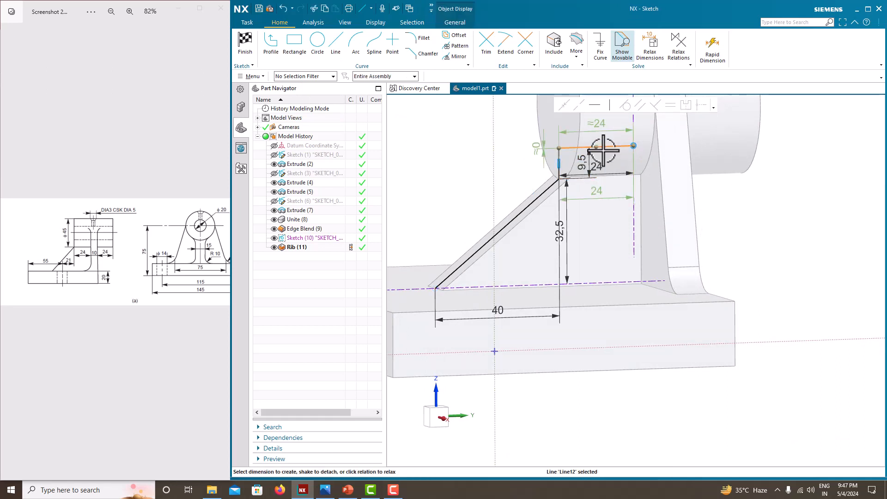
{"action": "left_click", "coordinate": [600, 126]}
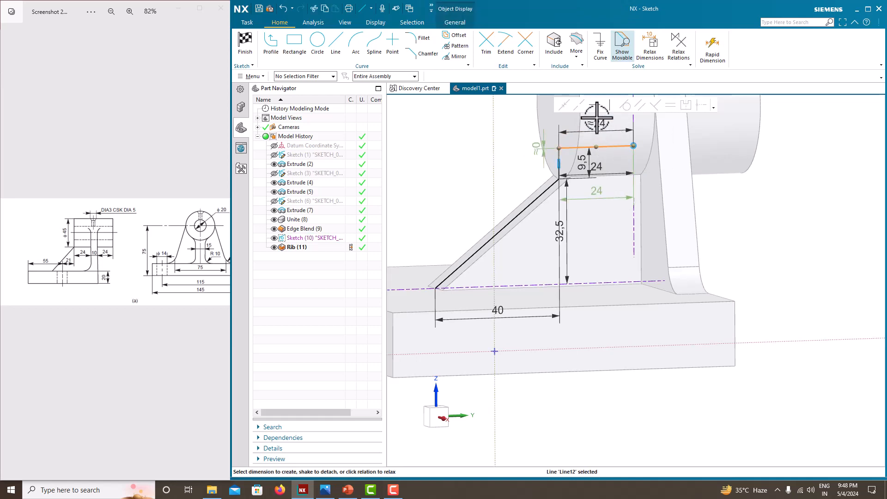
{"action": "right_click", "coordinate": [509, 144]}
{"action": "left_click", "coordinate": [517, 151]}
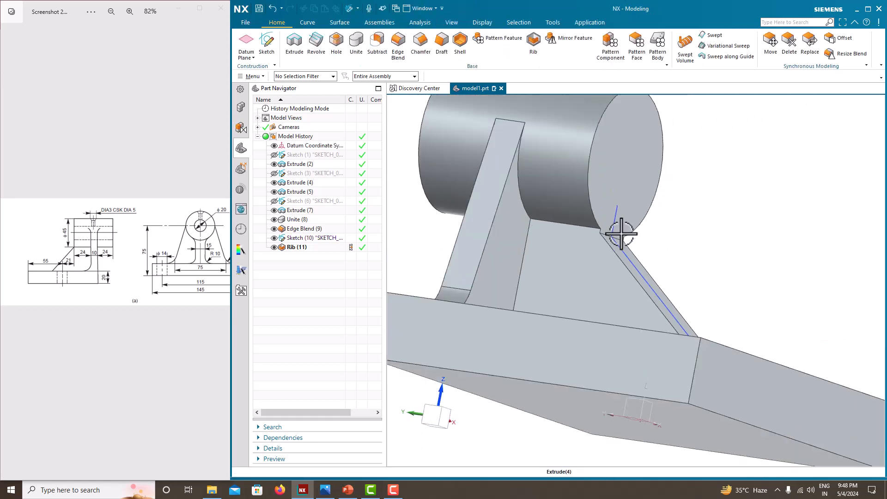
- Examine the updated rib on the model and the base plate's hole dimensions in the reference drawing
{"action": "middle_click_drag", "start_coordinate": [622, 230], "coordinate": [528, 294]}
{"action": "scroll", "coordinate": [474, 234], "scroll_direction": "down", "scroll_amount": 5}
{"action": "middle_click_drag", "start_coordinate": [471, 235], "coordinate": [466, 246]}
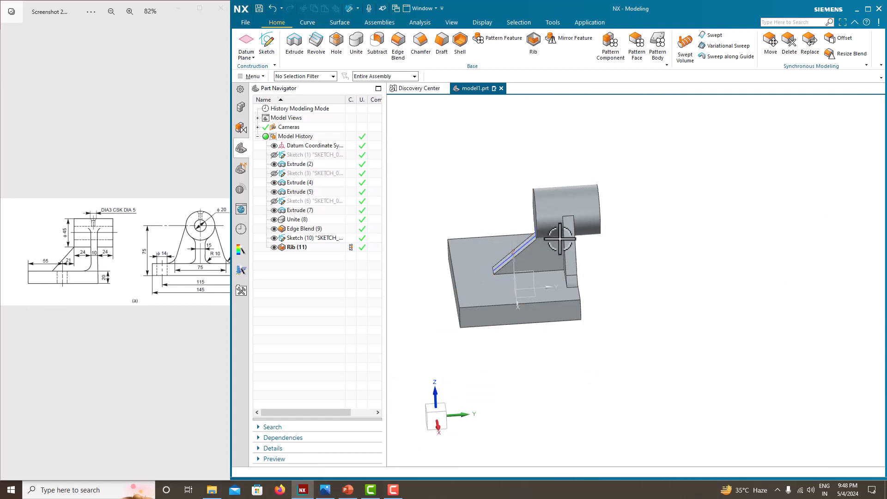
{"action": "mouse_move", "coordinate": [507, 259]}
{"action": "middle_mouse_down"}
{"action": "mouse_move", "coordinate": [485, 244]}
{"action": "mouse_move", "coordinate": [520, 258]}
{"action": "middle_mouse_up"}
{"action": "scroll", "coordinate": [68, 289], "scroll_direction": "down", "scroll_amount": 1}
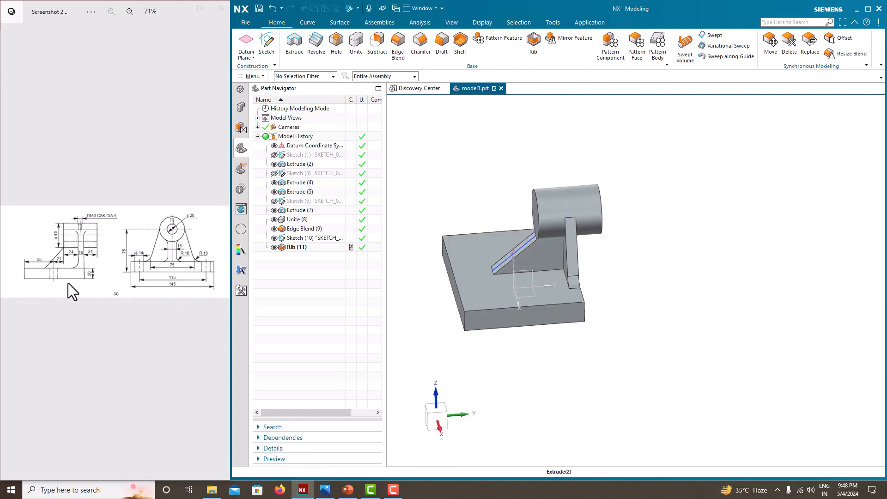
{"action": "scroll", "coordinate": [185, 232], "scroll_direction": "up", "scroll_amount": 3}
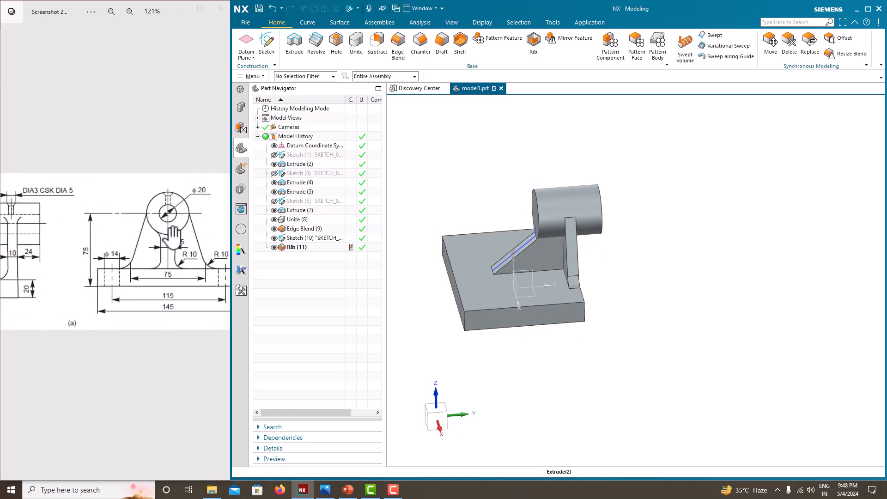
{"action": "left_click_drag", "start_coordinate": [161, 279], "coordinate": [191, 296]}
{"action": "scroll", "coordinate": [134, 291], "scroll_direction": "down", "scroll_amount": 3}
{"action": "scroll", "coordinate": [134, 290], "scroll_direction": "up", "scroll_amount": 2}
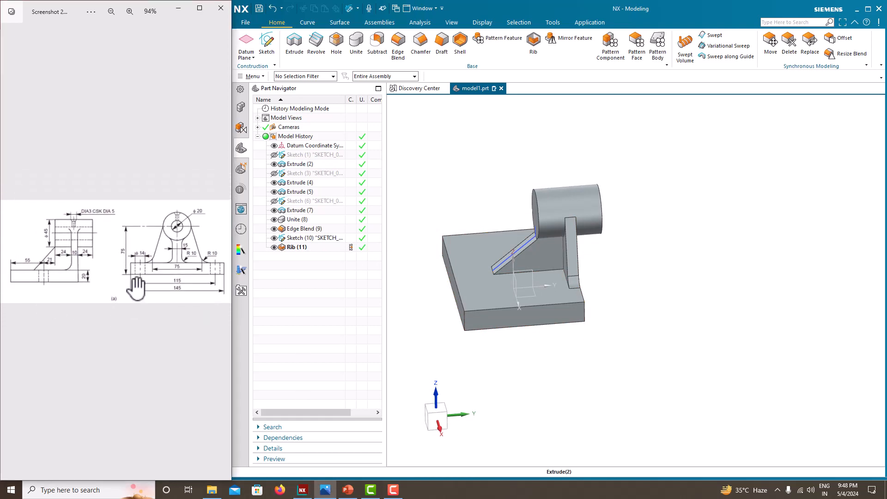
- Start a new sketch on the base plate's top face
{"action": "left_click", "coordinate": [270, 47]}
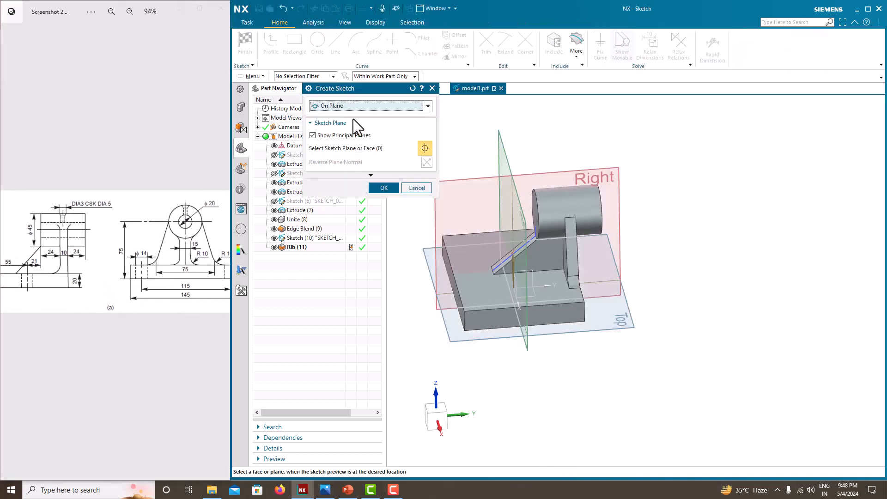
{"action": "left_click", "coordinate": [501, 277]}
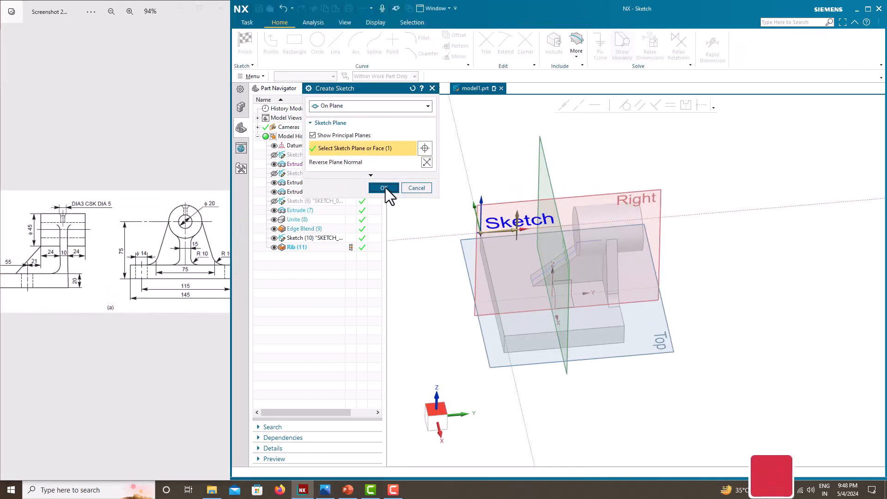
{"action": "left_click", "coordinate": [384, 187]}
{"action": "scroll", "coordinate": [703, 350], "scroll_direction": "down", "scroll_amount": 2}
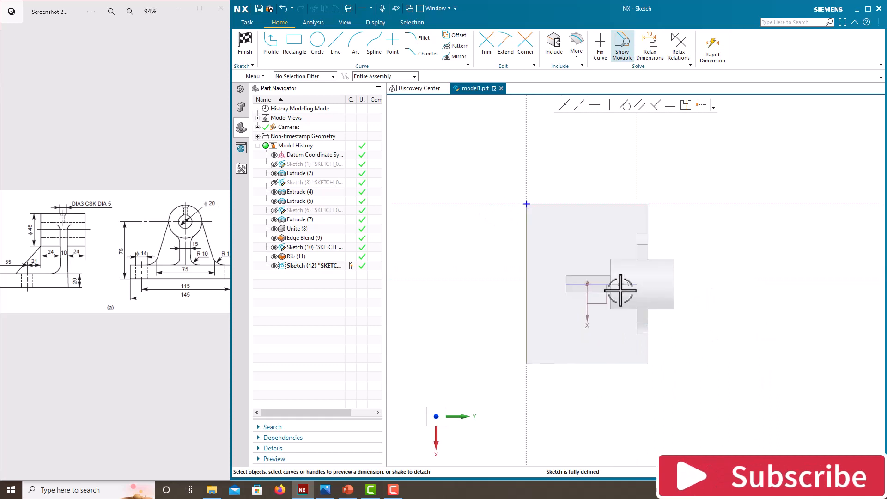
- Consult the front view for the mounting holes and sketch a circle about 22.3 mm in diameter on the base plate beside the rib
{"action": "left_click_drag", "start_coordinate": [168, 300], "coordinate": [133, 303]}
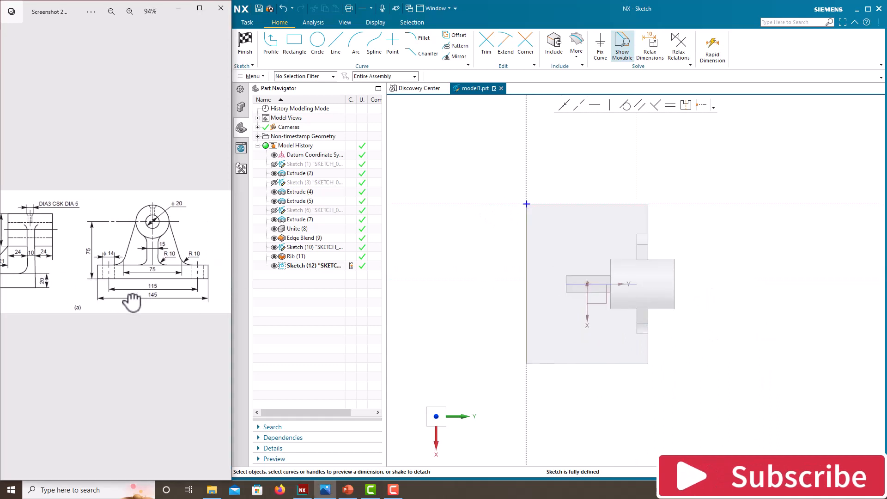
{"action": "left_click", "coordinate": [318, 41]}
{"action": "left_click", "coordinate": [574, 231]}
{"action": "left_click", "coordinate": [564, 225]}
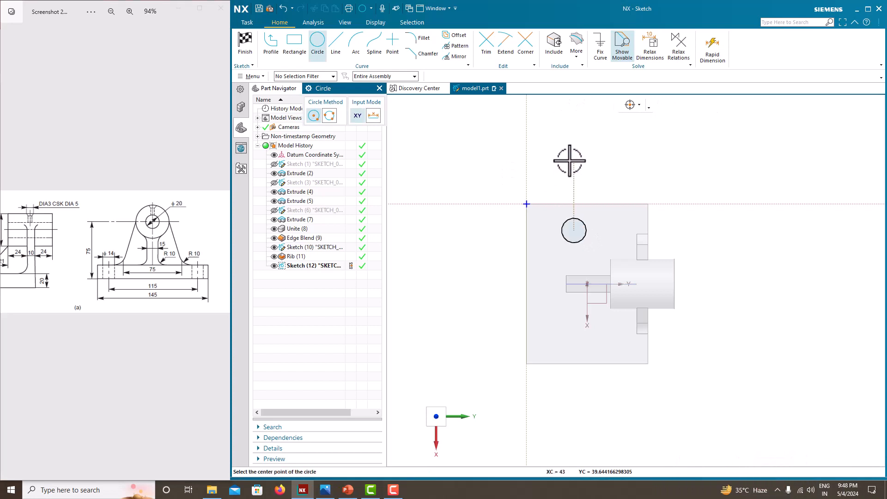
{"action": "key", "text": "Escape"}
- Check the hole location in the reference drawing and set the distance between the circle and the web's outer blend edge to 0 mm
{"action": "scroll", "coordinate": [114, 339], "scroll_direction": "down", "scroll_amount": 2}
{"action": "scroll", "coordinate": [35, 285], "scroll_direction": "up", "scroll_amount": 2}
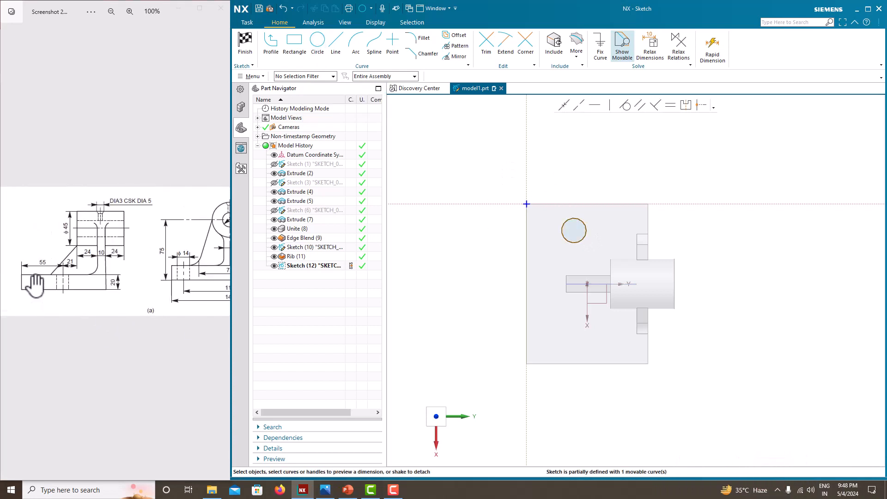
{"action": "scroll", "coordinate": [619, 240], "scroll_direction": "up", "scroll_amount": 1}
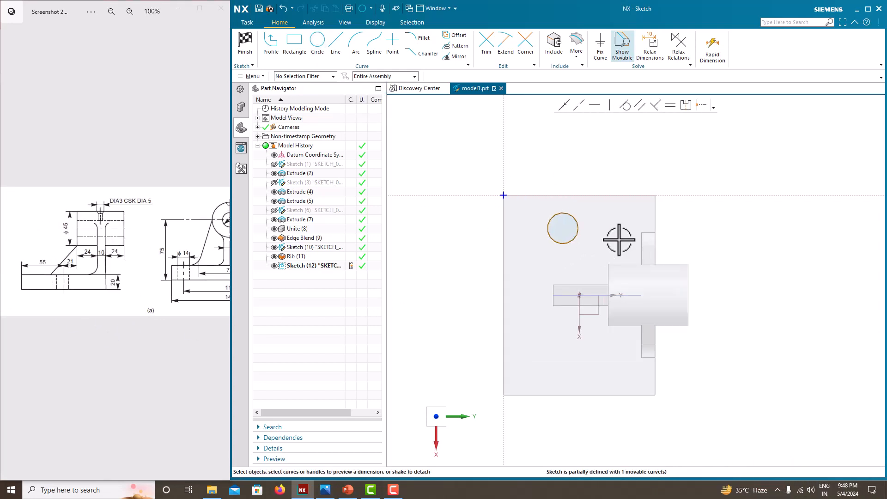
{"action": "left_click", "coordinate": [569, 245]}
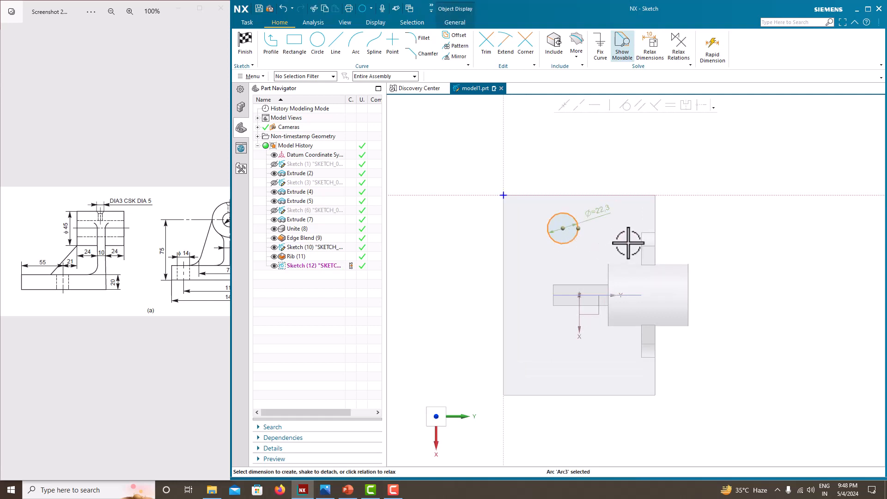
{"action": "left_click", "coordinate": [650, 233]}
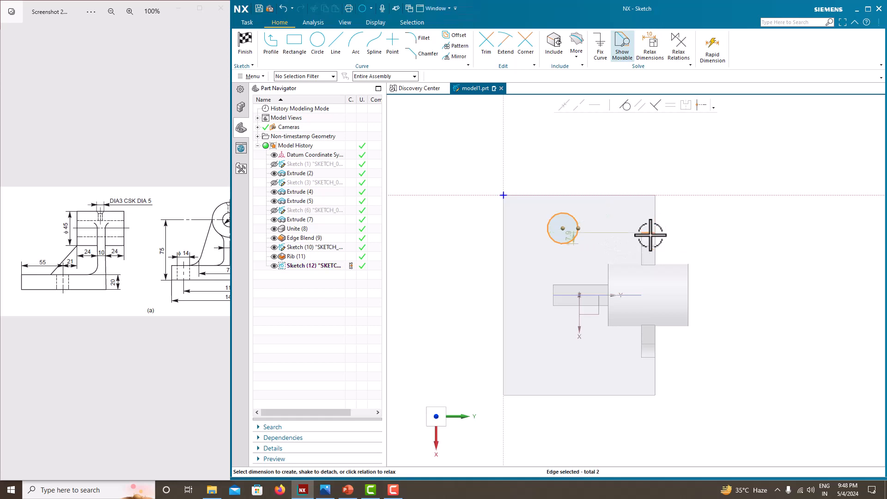
{"action": "left_click", "coordinate": [572, 241]}
{"action": "type", "text": "0"}
{"action": "key", "text": "Return"}
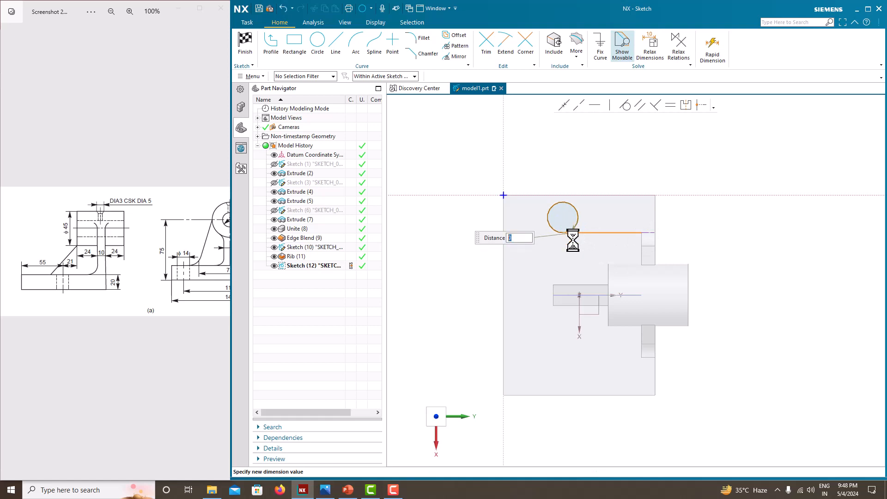
{"action": "key", "text": "Escape"}
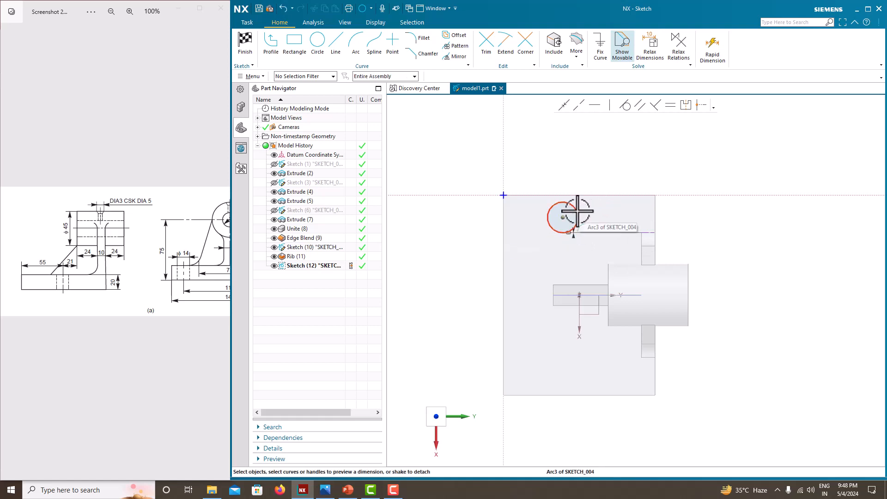
- Set the diameter of the mounting hole circle on the base plate to 14 mm
{"action": "left_click", "coordinate": [577, 212]}
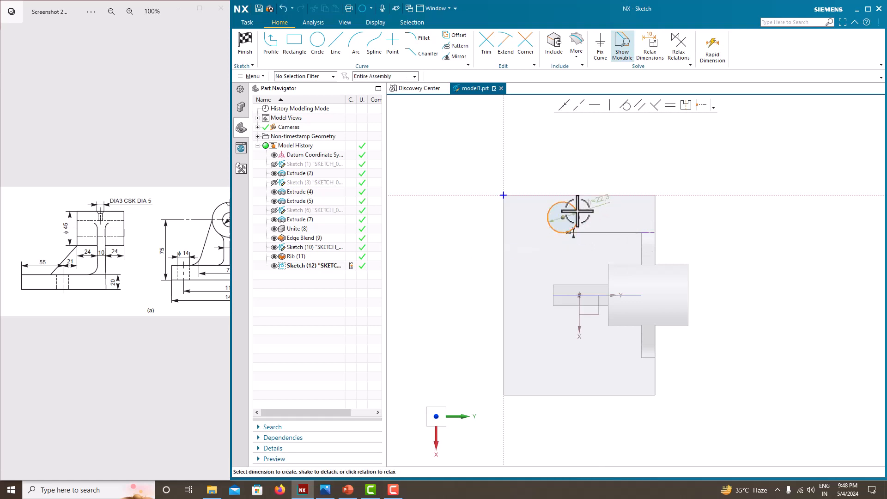
{"action": "left_click", "coordinate": [602, 198]}
{"action": "key", "text": "Return"}
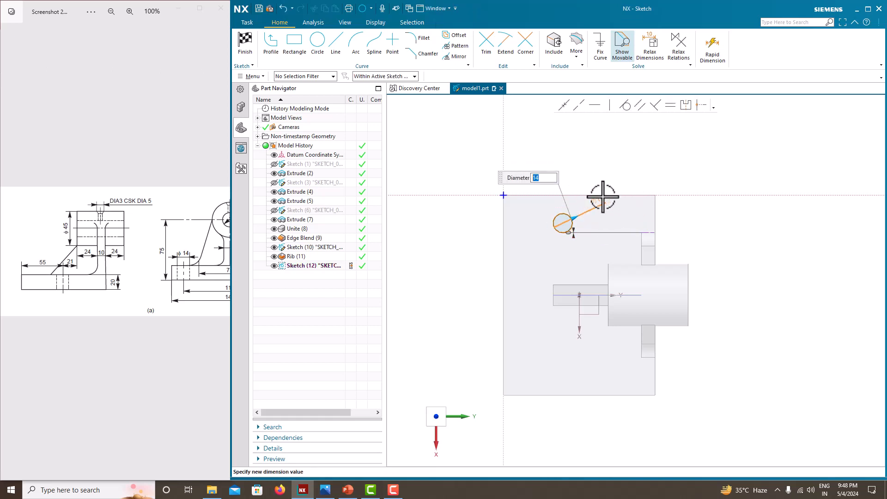
{"action": "key", "text": "Escape"}
{"action": "scroll", "coordinate": [540, 239], "scroll_direction": "up", "scroll_amount": 3}
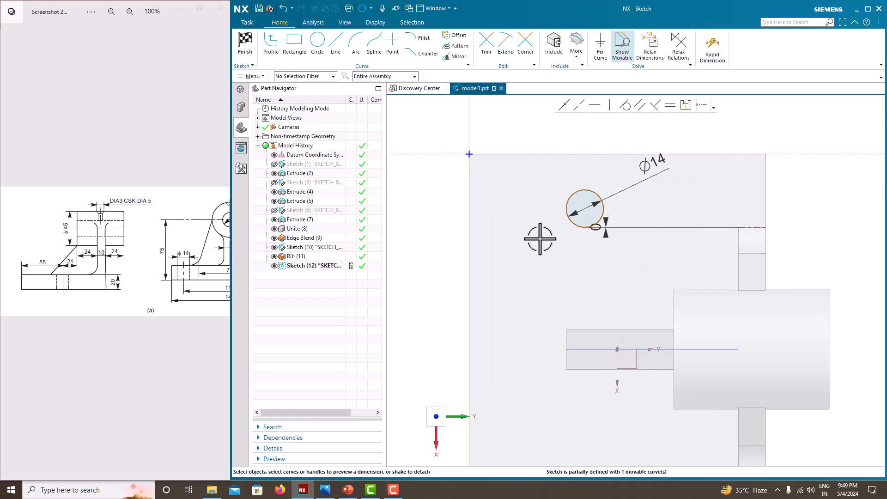
- Check the mounting hole's position dimensions in the front and side views of the reference drawing
{"action": "left_click_drag", "start_coordinate": [157, 318], "coordinate": [86, 316]}
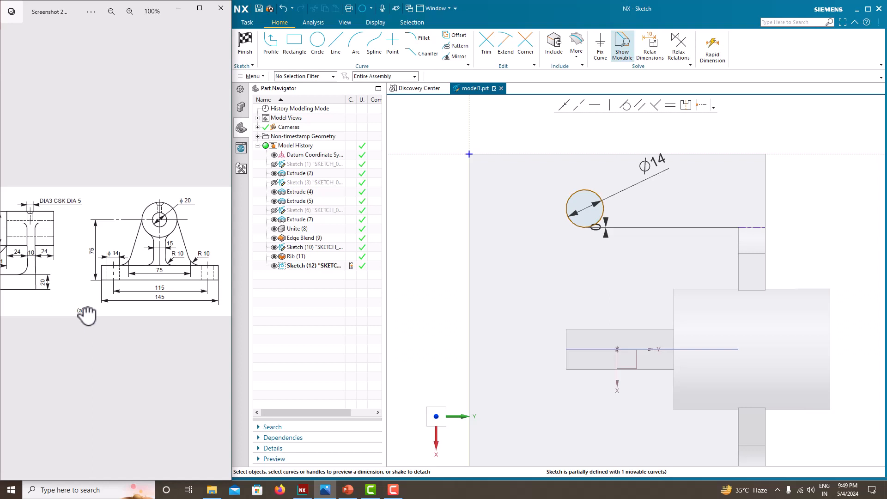
{"action": "scroll", "coordinate": [89, 317], "scroll_direction": "down", "scroll_amount": 2}
{"action": "scroll", "coordinate": [38, 297], "scroll_direction": "up", "scroll_amount": 1}
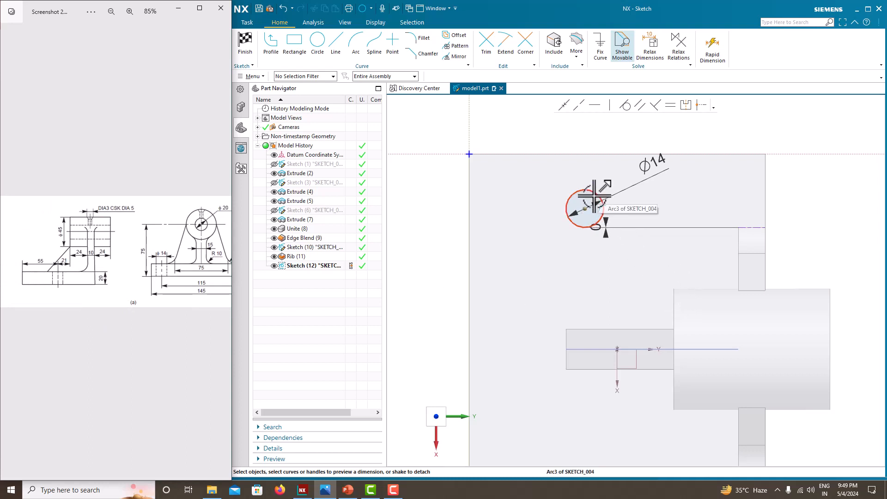
{"action": "left_click", "coordinate": [585, 208]}
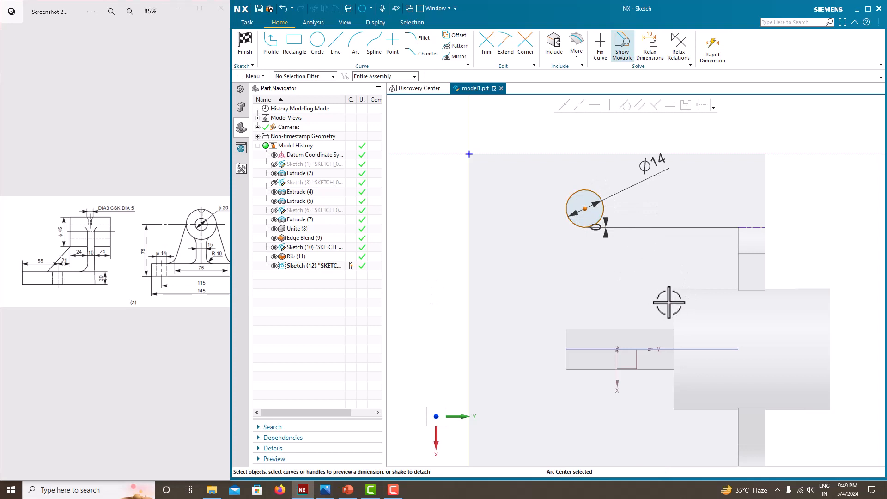
{"action": "left_click", "coordinate": [383, 76]}
{"action": "left_click", "coordinate": [368, 87]}
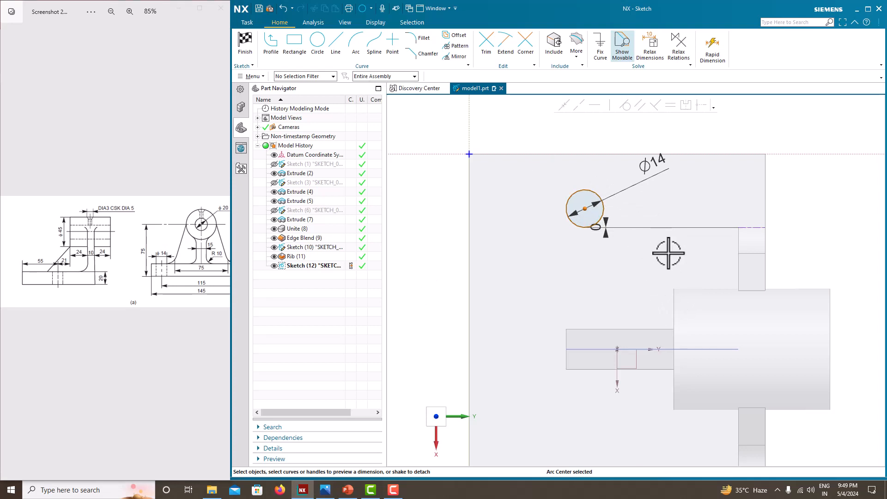
{"action": "left_click", "coordinate": [676, 330]}
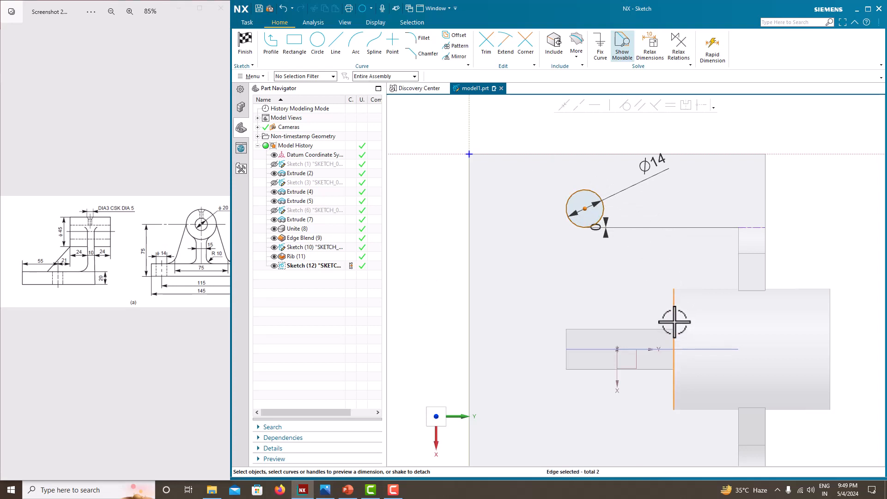
{"action": "left_click", "coordinate": [600, 199]}
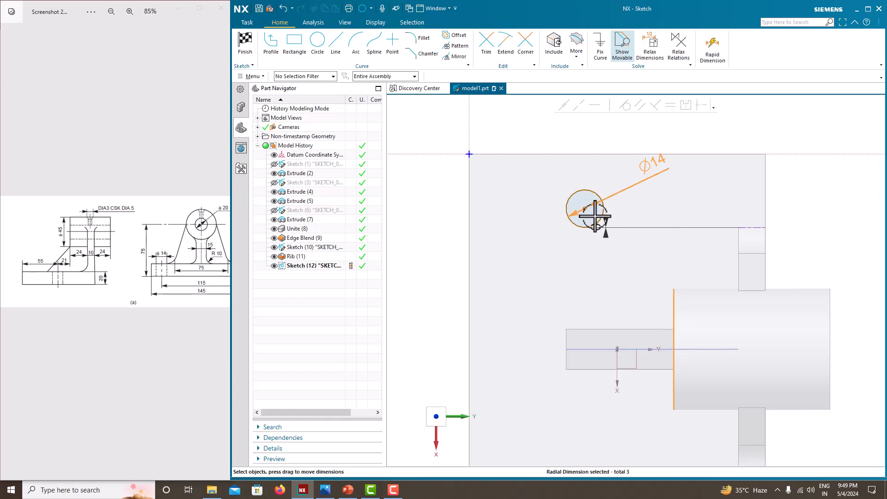
{"action": "key", "text": "Escape"}
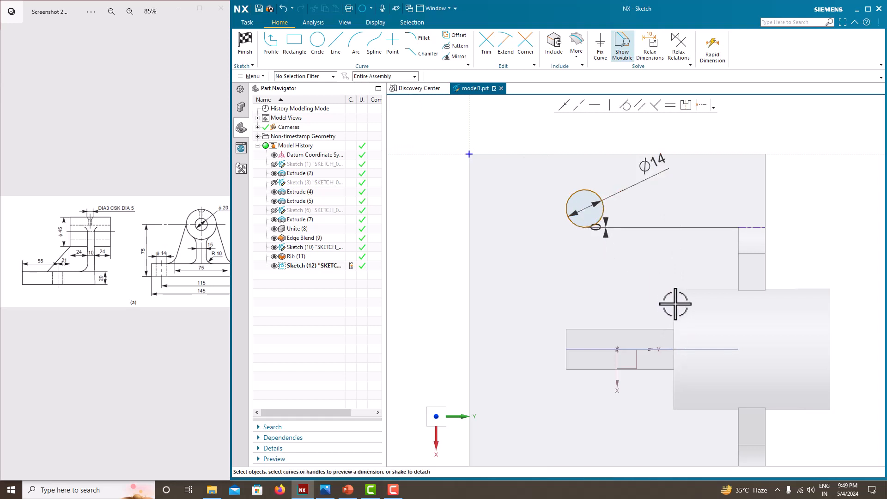
{"action": "left_click", "coordinate": [673, 335]}
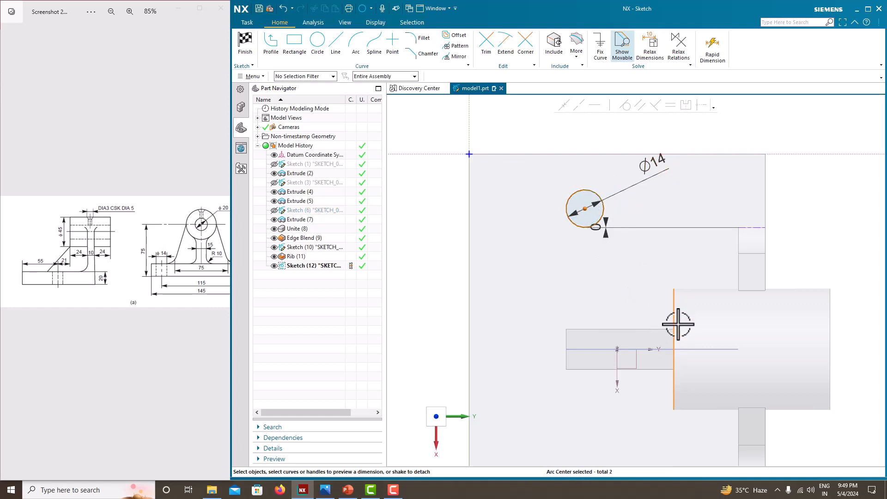
{"action": "key", "text": "Escape"}
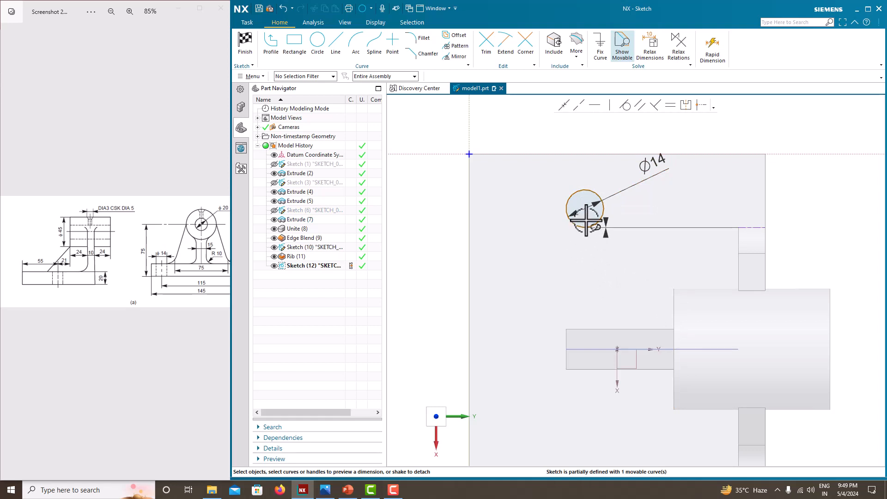
- Dimension the circle's center from the base plate's edge on the web side and set the distance to 21+24+10 mm
{"action": "left_click_drag", "start_coordinate": [579, 224], "coordinate": [574, 226]}
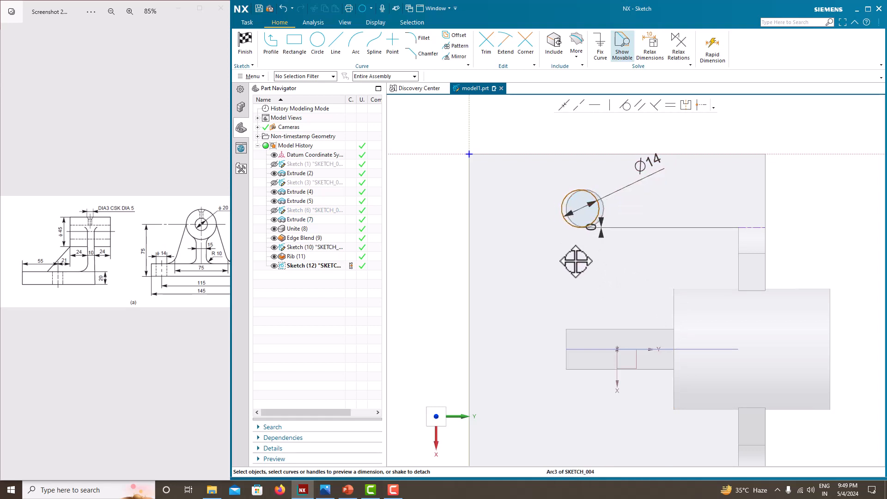
{"action": "left_click", "coordinate": [580, 209]}
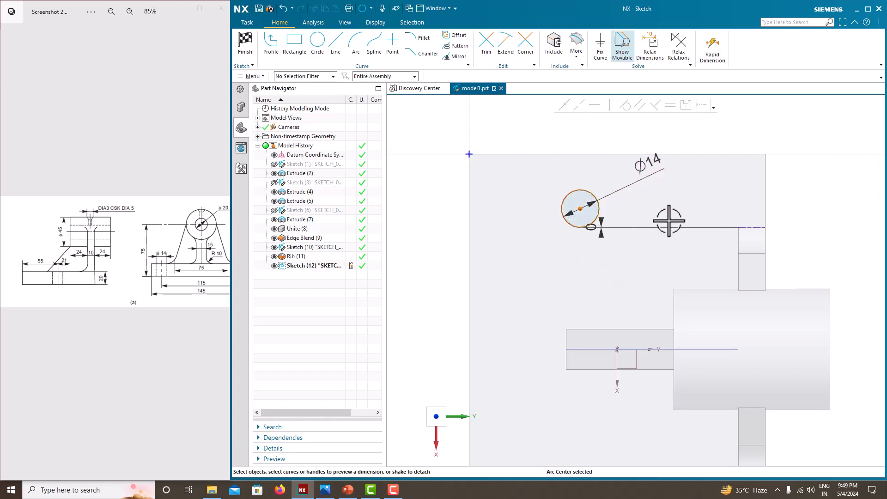
{"action": "left_click", "coordinate": [765, 193]}
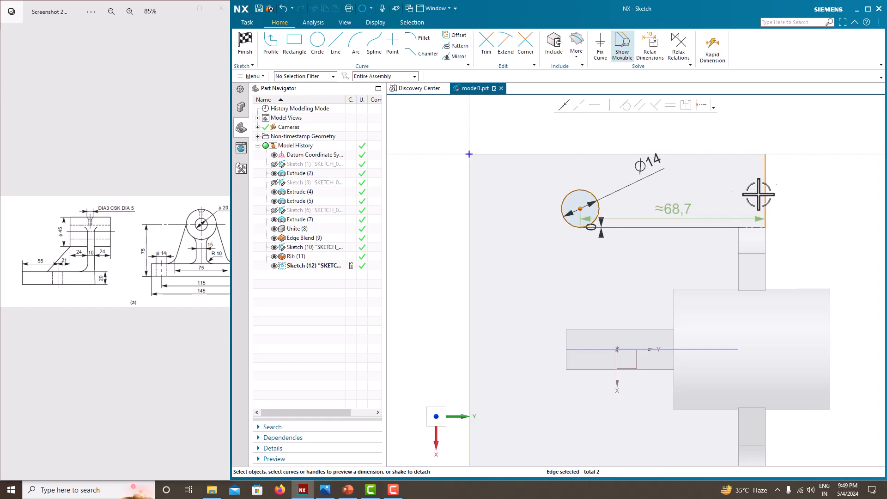
{"action": "left_click", "coordinate": [679, 208]}
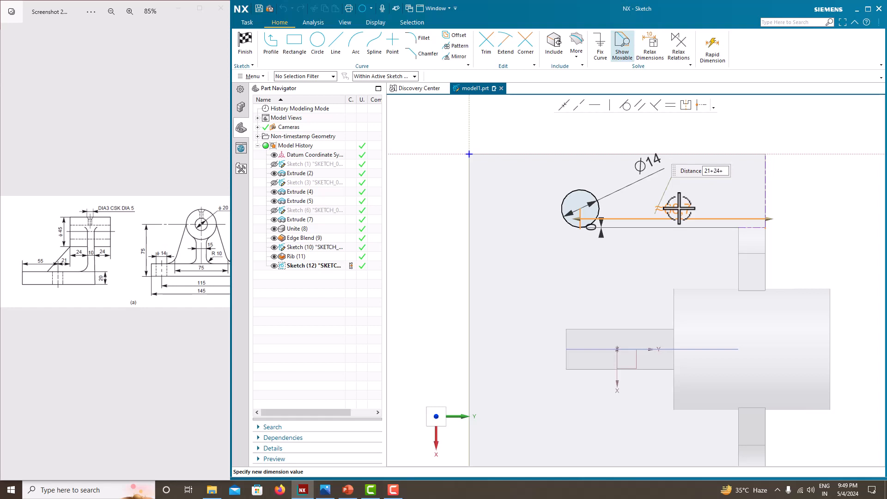
{"action": "type", "text": "21+24+10"}
{"action": "key", "text": "Return"}
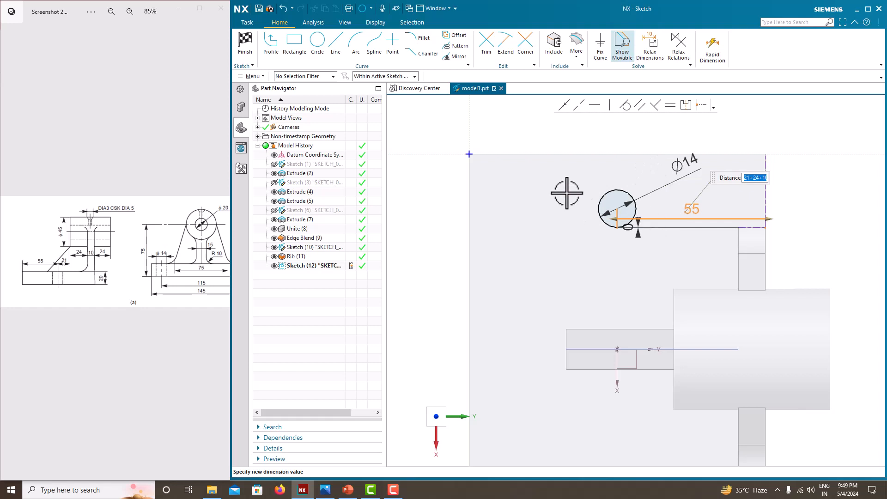
{"action": "key", "text": "Escape"}
- Draw a horizontal line about 150 mm long from the midpoint of the rib's outer end through the boss
{"action": "scroll", "coordinate": [572, 207], "scroll_direction": "down", "scroll_amount": 4}
{"action": "scroll", "coordinate": [587, 234], "scroll_direction": "up", "scroll_amount": 2}
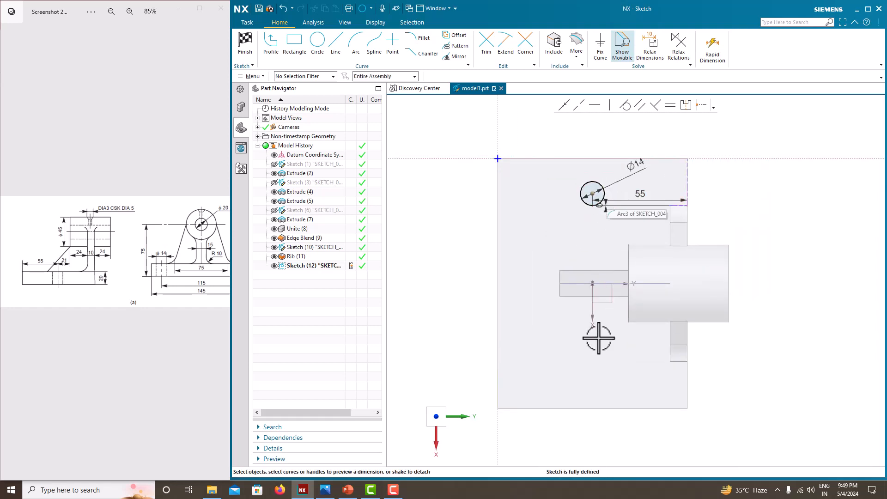
{"action": "left_click", "coordinate": [336, 48]}
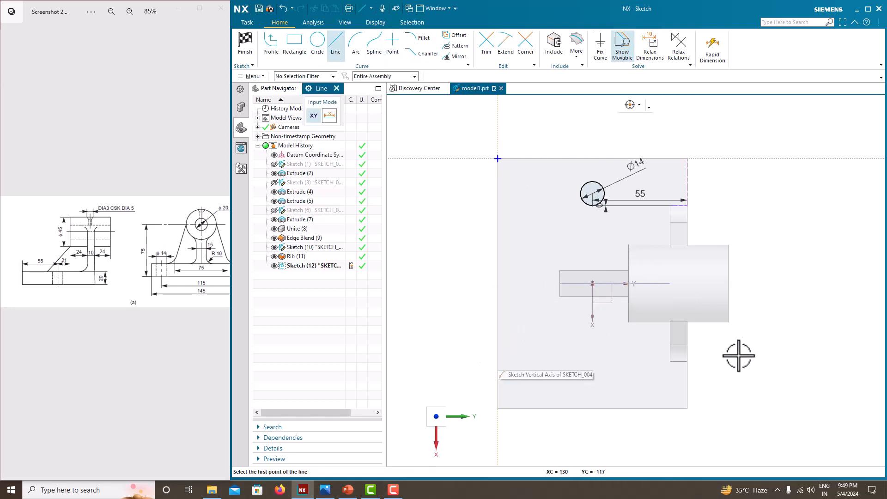
{"action": "left_click", "coordinate": [559, 283]}
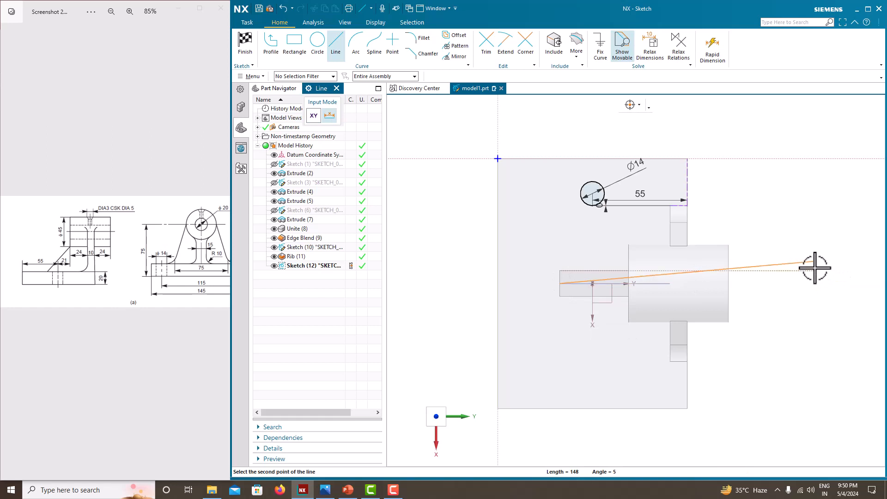
{"action": "left_click", "coordinate": [818, 283]}
{"action": "key", "text": "Escape"}
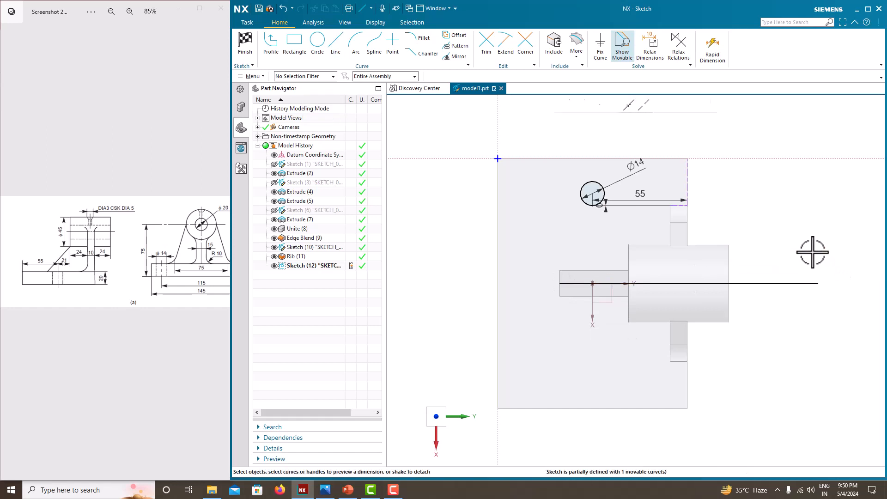
- Dimension the horizontal line at 150 mm and convert it to a reference line
{"action": "left_click", "coordinate": [802, 284]}
{"action": "left_click", "coordinate": [697, 302]}
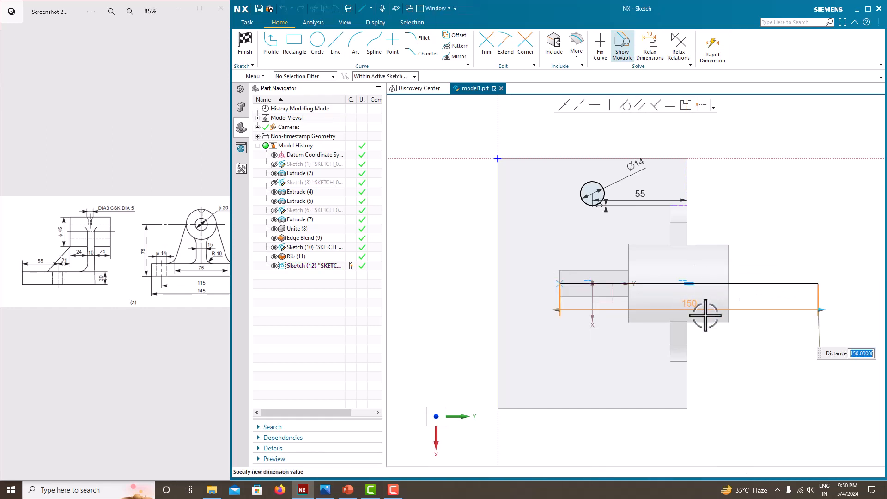
{"action": "middle_click", "coordinate": [837, 301]}
{"action": "left_click", "coordinate": [780, 283]}
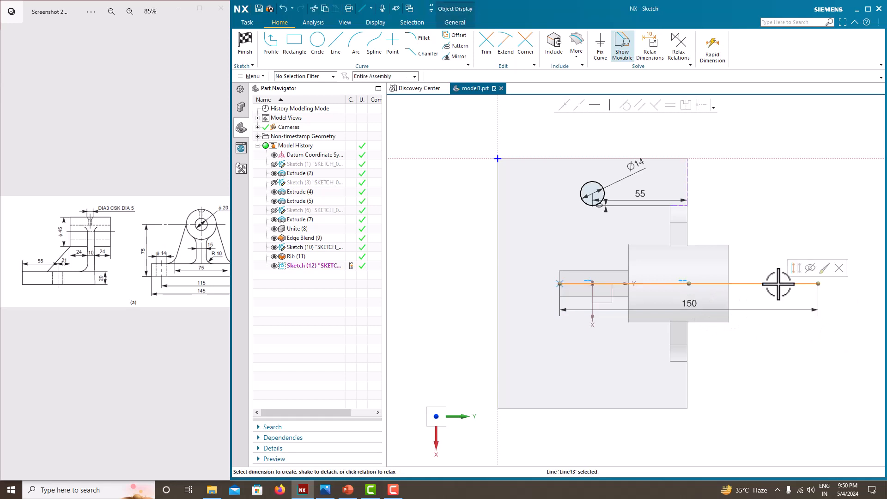
{"action": "left_click", "coordinate": [793, 267]}
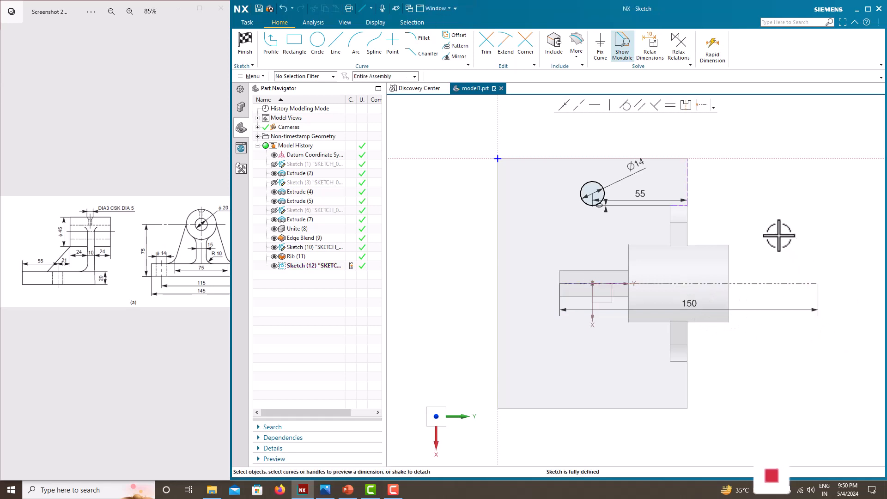
- Mirror the 14 mm circle about the reference centerline and finish the sketch
{"action": "left_click", "coordinate": [599, 184]}
{"action": "left_click", "coordinate": [457, 56]}
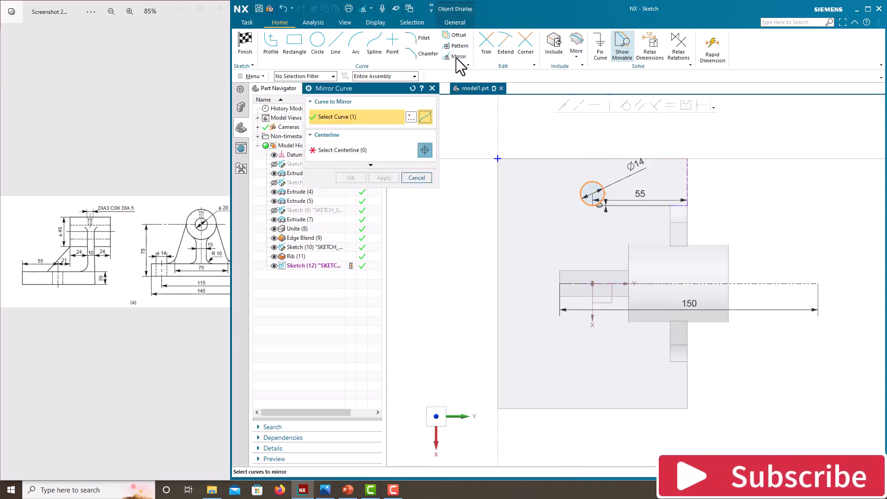
{"action": "left_click", "coordinate": [369, 150]}
{"action": "left_click", "coordinate": [670, 282]}
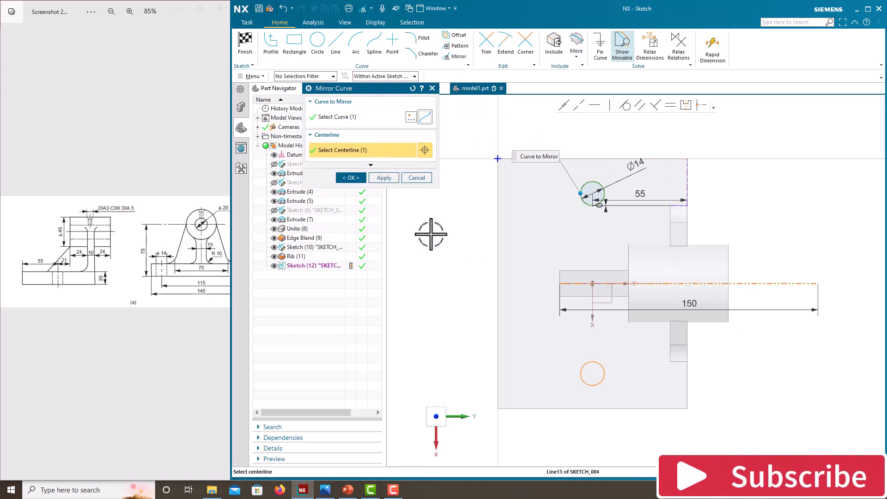
{"action": "left_click", "coordinate": [353, 178]}
{"action": "right_click", "coordinate": [740, 193]}
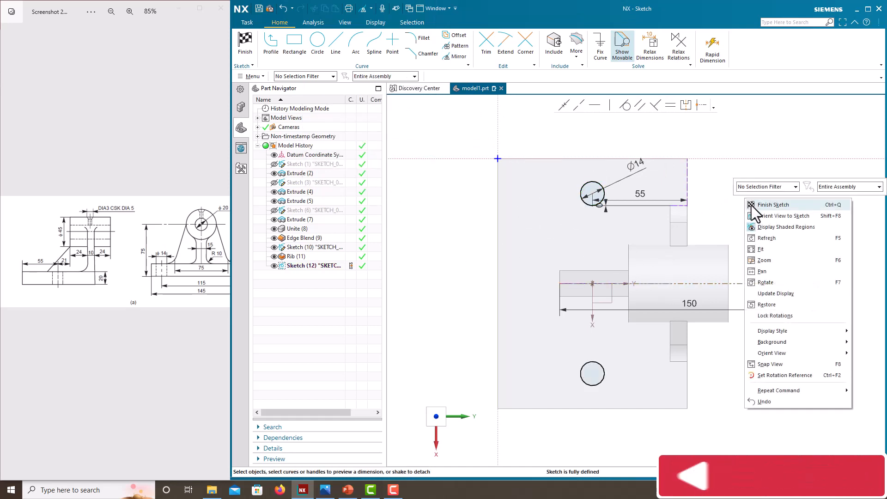
{"action": "left_click", "coordinate": [751, 205]}
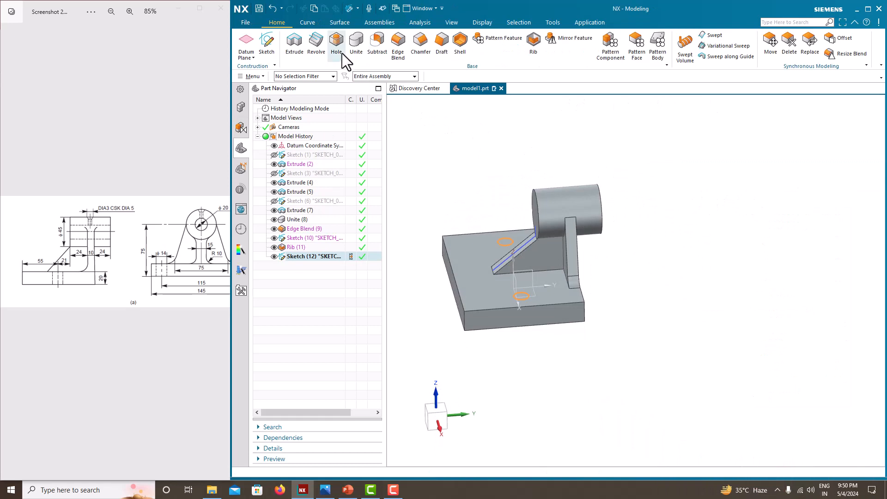
- Extrude both circles down through the base plate with the end limit Until Next, subtracting them from the body
{"action": "left_click", "coordinate": [294, 42]}
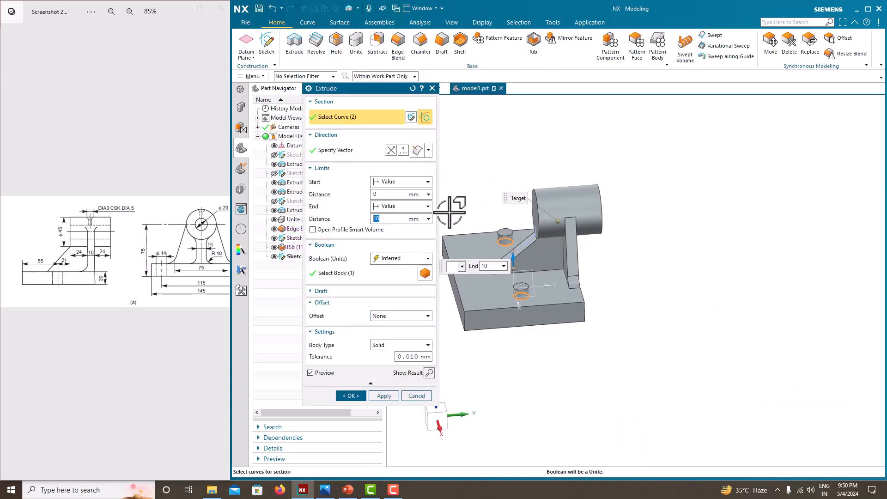
{"action": "double_click", "coordinate": [512, 271]}
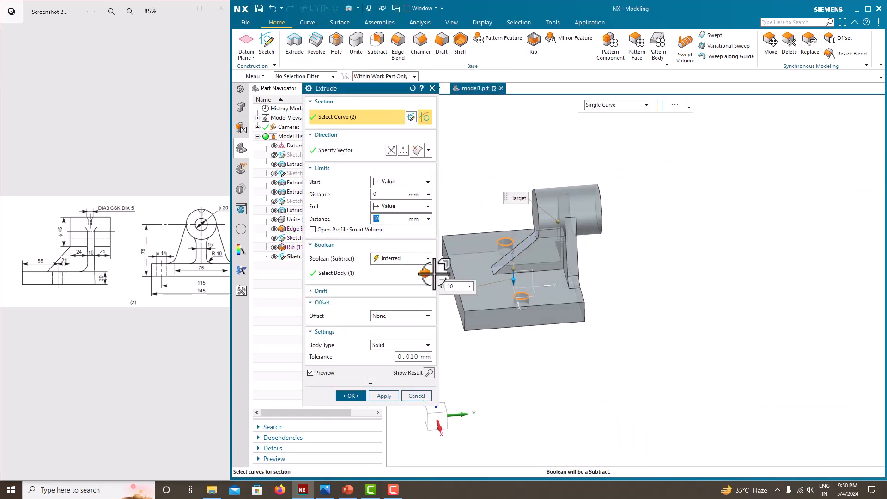
{"action": "left_click", "coordinate": [386, 207]}
{"action": "left_click", "coordinate": [391, 237]}
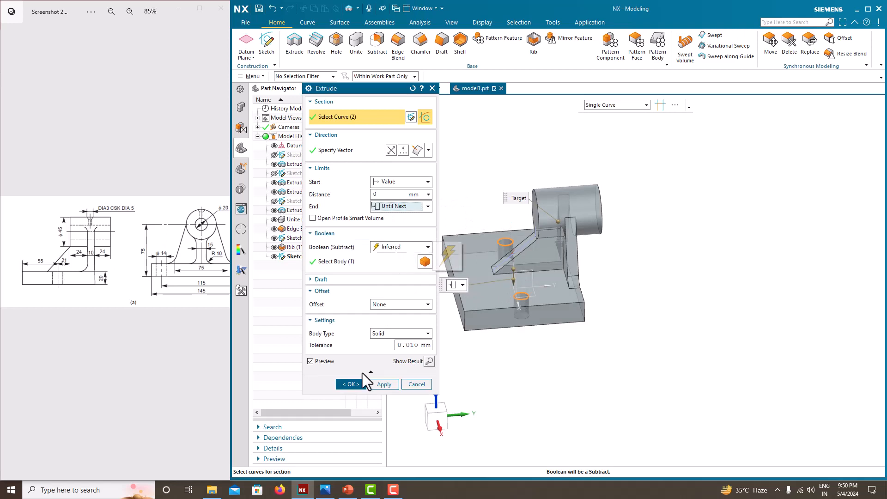
{"action": "left_click", "coordinate": [351, 384]}
- Hide the rib sketch and the mounting hole sketch
{"action": "middle_click_drag", "start_coordinate": [552, 363], "coordinate": [526, 366]}
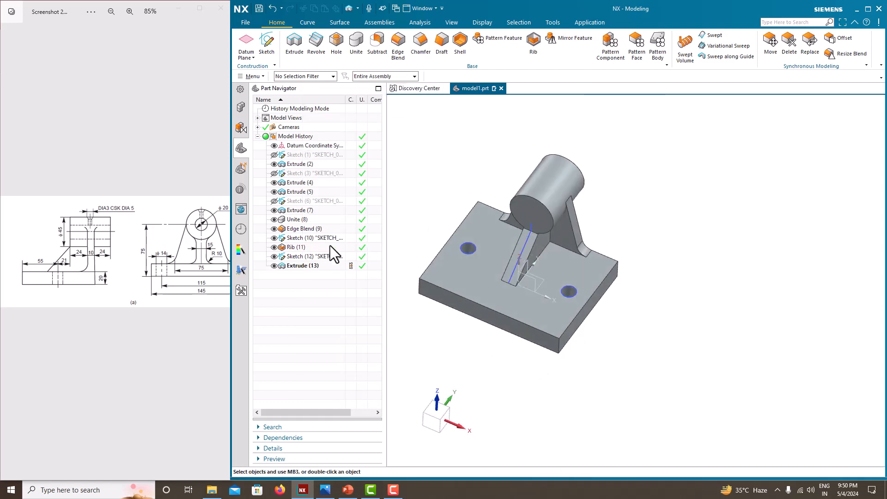
{"action": "left_click", "coordinate": [275, 257]}
{"action": "left_click", "coordinate": [274, 238]}
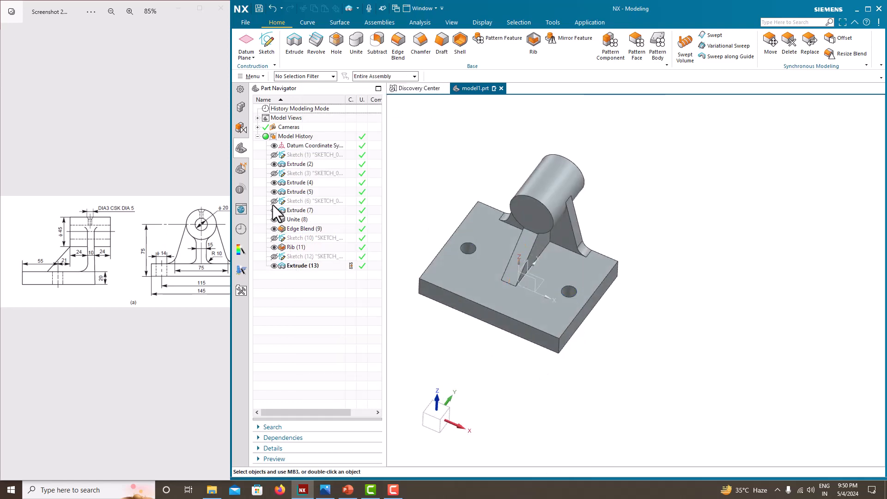
- Cut a simple 20 mm diameter hole from the centre of the boss's front face, with depth limit Until Next
{"action": "middle_click_drag", "start_coordinate": [730, 341], "coordinate": [738, 342]}
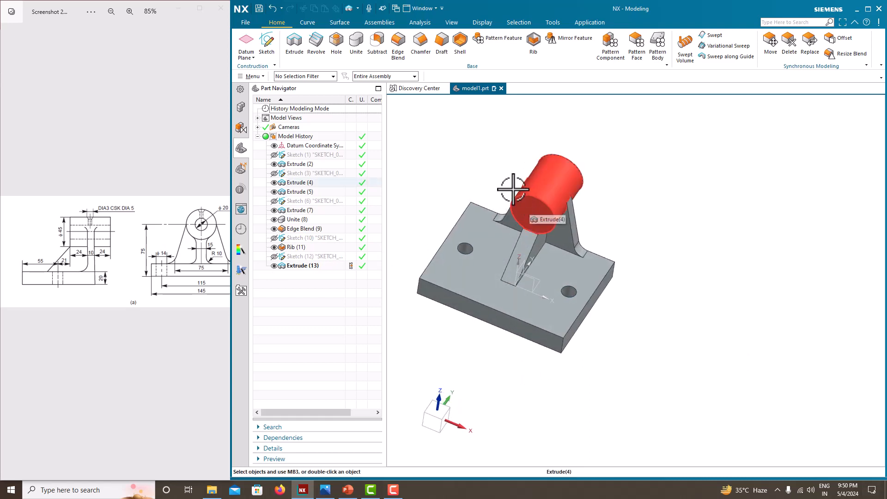
{"action": "left_click", "coordinate": [336, 46]}
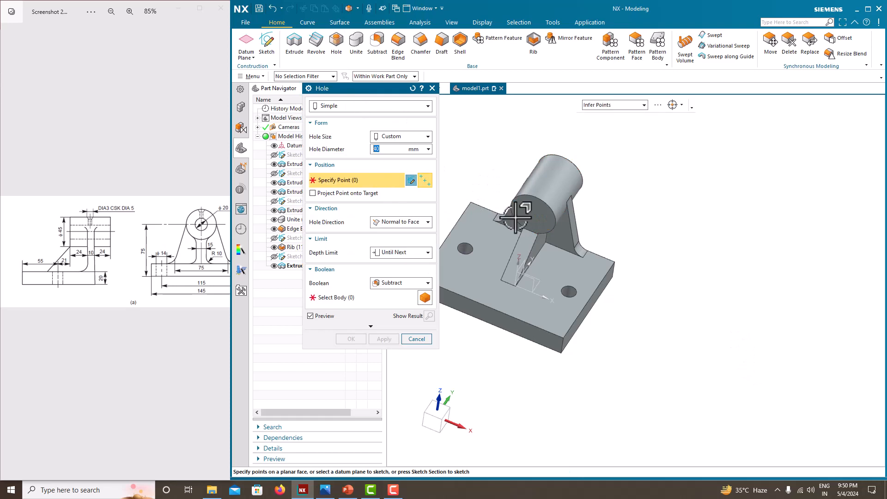
{"action": "left_click", "coordinate": [542, 199]}
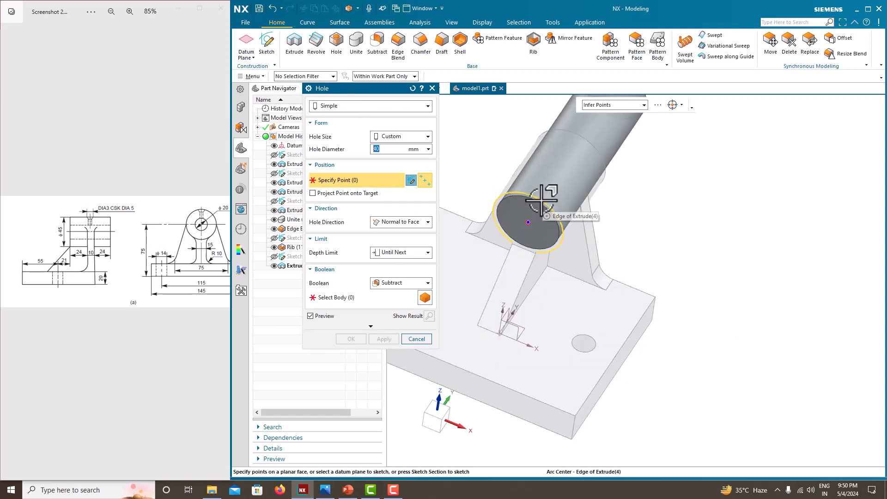
{"action": "scroll", "coordinate": [538, 199], "scroll_direction": "up", "scroll_amount": 2}
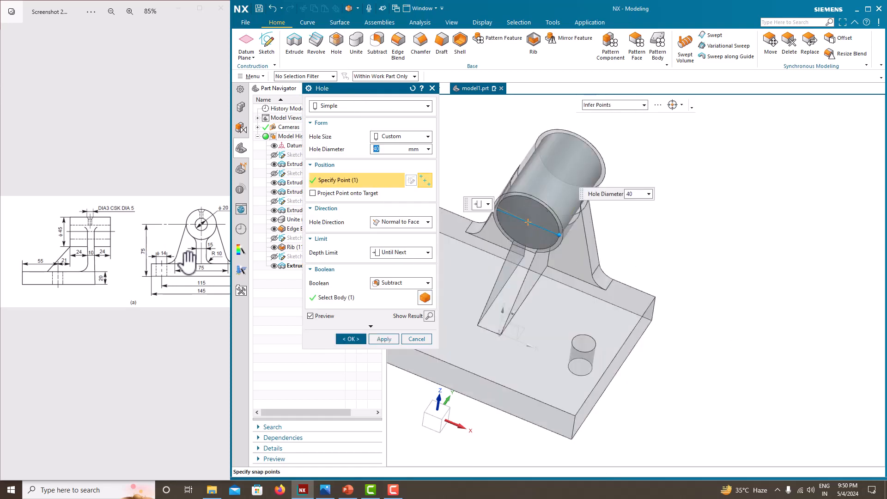
{"action": "scroll", "coordinate": [190, 242], "scroll_direction": "down", "scroll_amount": 2}
{"action": "scroll", "coordinate": [202, 222], "scroll_direction": "up", "scroll_amount": 2}
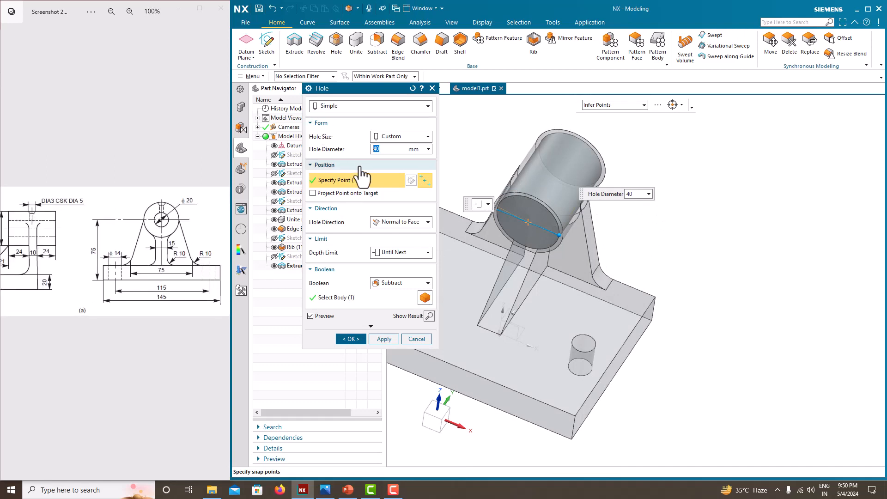
{"action": "left_click", "coordinate": [380, 151]}
{"action": "key", "text": "Return"}
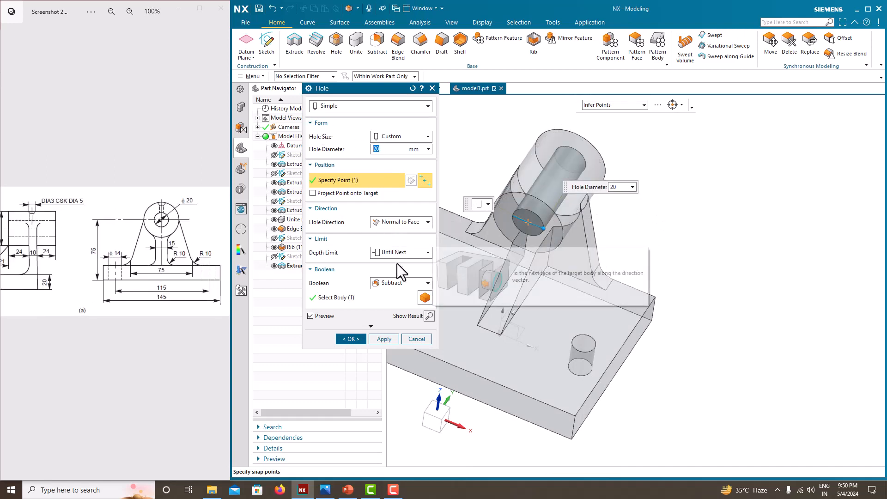
{"action": "left_click", "coordinate": [356, 339]}
- Start a datum plane at a distance from the base plate's bottom face and pull its offset up toward the boss
{"action": "middle_click_drag", "start_coordinate": [578, 242], "coordinate": [553, 215]}
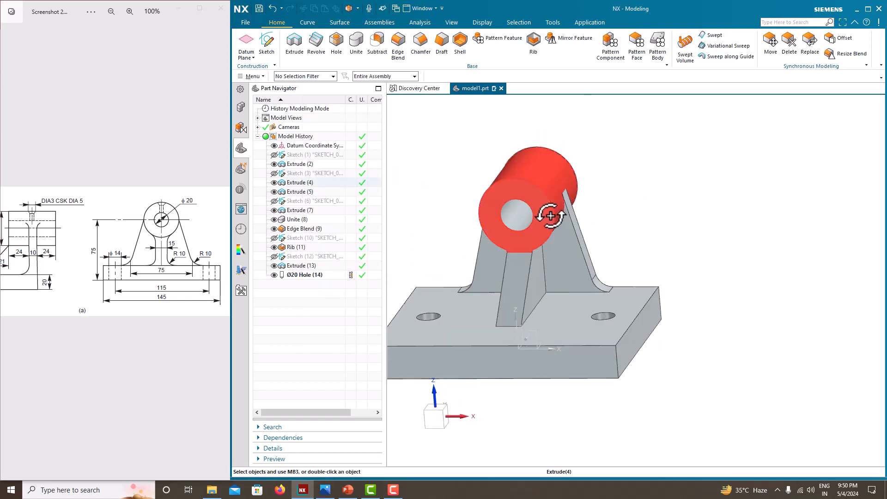
{"action": "scroll", "coordinate": [551, 216], "scroll_direction": "down", "scroll_amount": 2}
{"action": "scroll", "coordinate": [506, 191], "scroll_direction": "up", "scroll_amount": 3}
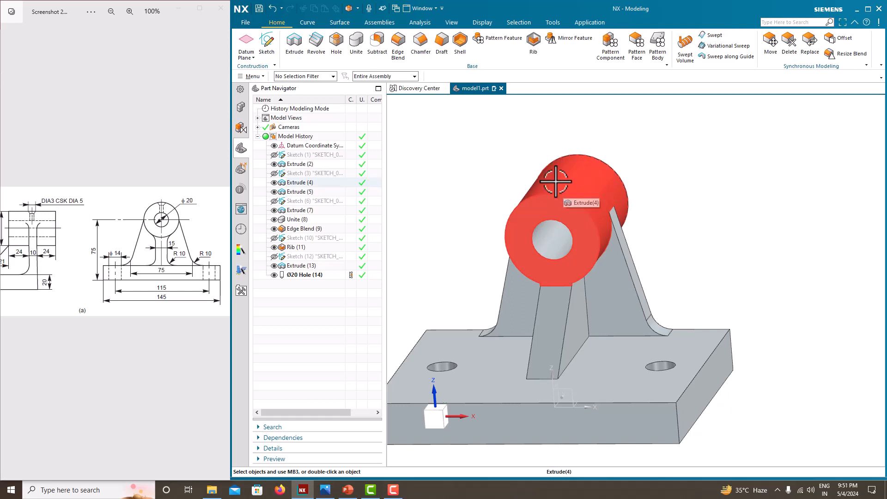
{"action": "left_click", "coordinate": [248, 48]}
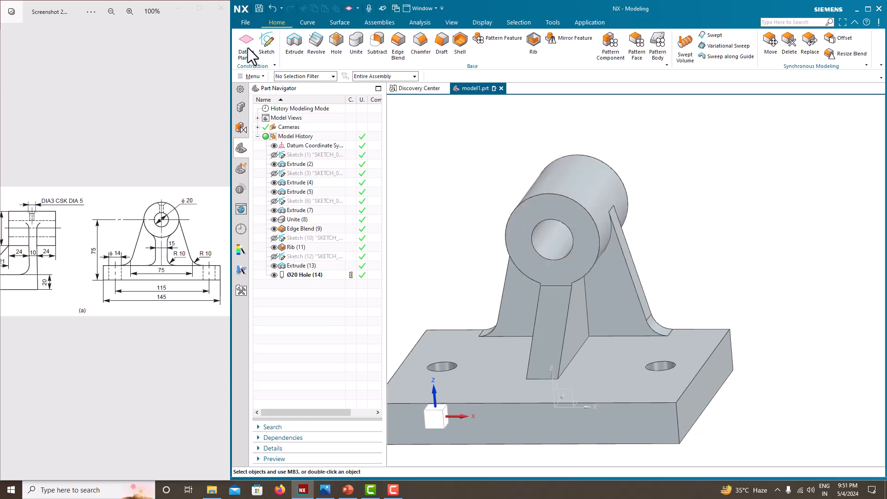
{"action": "scroll", "coordinate": [717, 254], "scroll_direction": "down", "scroll_amount": 3}
{"action": "middle_click_drag", "start_coordinate": [717, 254], "coordinate": [679, 292]}
{"action": "middle_click_drag", "start_coordinate": [641, 364], "coordinate": [638, 301]}
{"action": "left_click", "coordinate": [630, 257]}
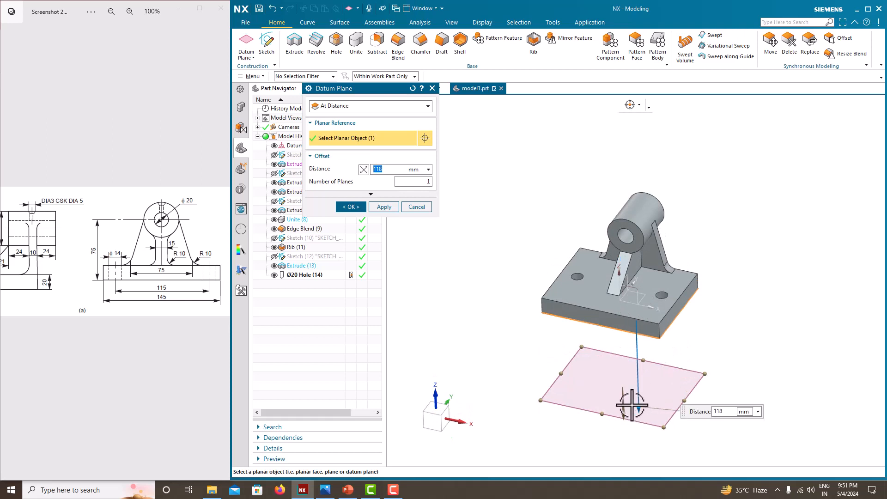
{"action": "left_click_drag", "start_coordinate": [640, 412], "coordinate": [635, 252]}
- Set the datum plane's offset distance to 75+22.5 mm, reversed so that it points upward from the base plate's bottom face
{"action": "scroll", "coordinate": [141, 300], "scroll_direction": "left", "scroll_amount": 1}
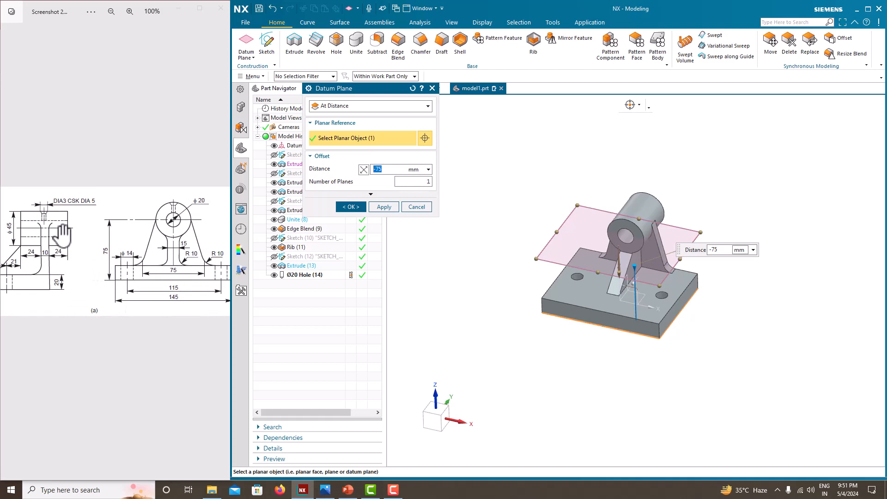
{"action": "left_click_drag", "start_coordinate": [63, 236], "coordinate": [97, 245]}
{"action": "left_click", "coordinate": [401, 169]}
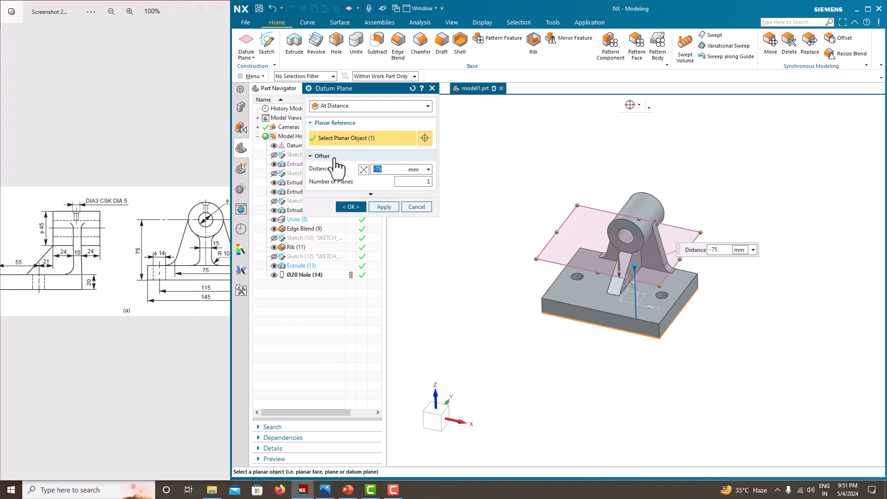
{"action": "key", "text": "Return"}
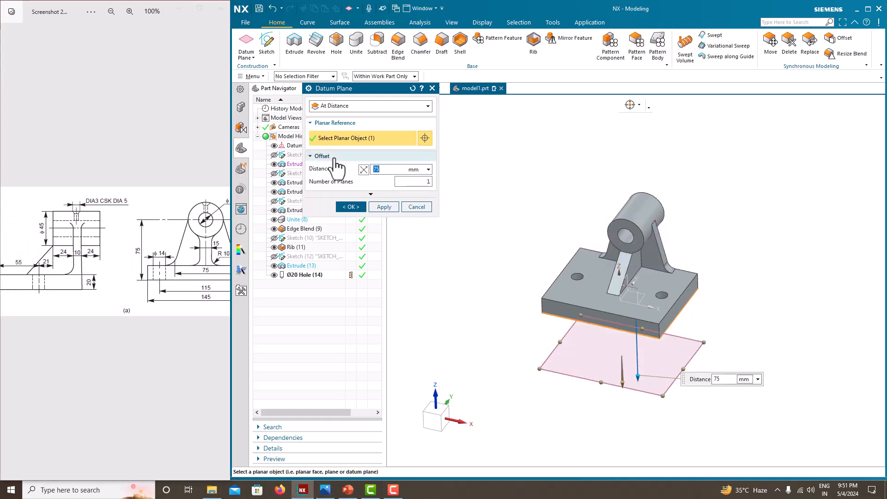
{"action": "left_click", "coordinate": [364, 170]}
{"action": "left_click", "coordinate": [392, 169]}
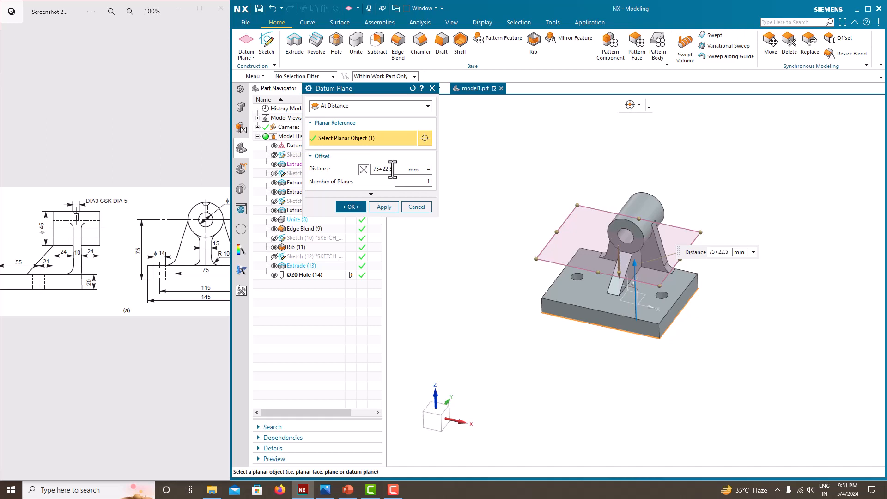
{"action": "key", "text": "Return"}
- Enlarge the datum plane's frame sideways beyond the bracket and create the plane
{"action": "mouse_move", "coordinate": [615, 332]}
{"action": "middle_mouse_down"}
{"action": "mouse_move", "coordinate": [640, 302]}
{"action": "mouse_move", "coordinate": [613, 328]}
{"action": "middle_mouse_up"}
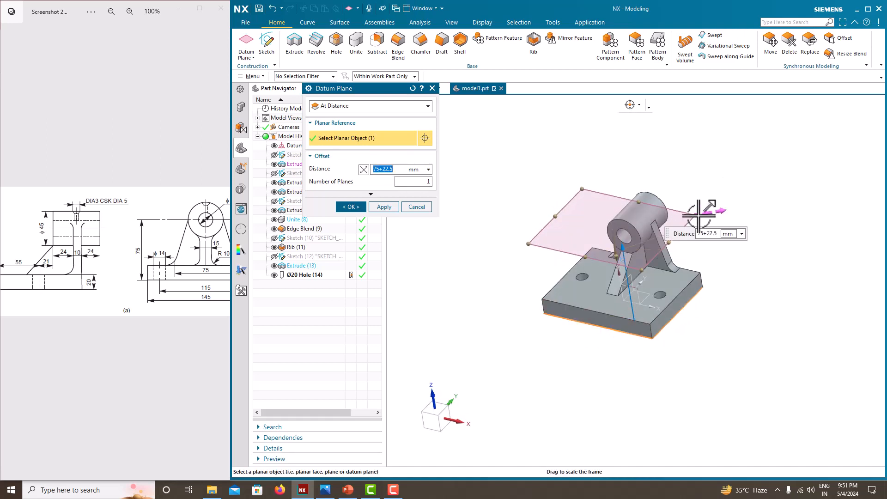
{"action": "left_click_drag", "start_coordinate": [697, 214], "coordinate": [755, 205]}
{"action": "left_click", "coordinate": [351, 208]}
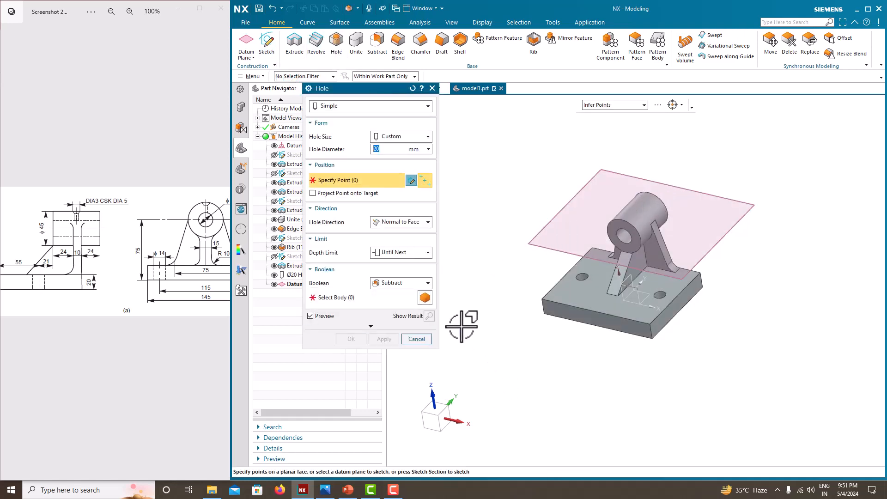
{"action": "left_click", "coordinate": [416, 339]}
{"action": "middle_click_drag", "start_coordinate": [647, 260], "coordinate": [637, 240]}
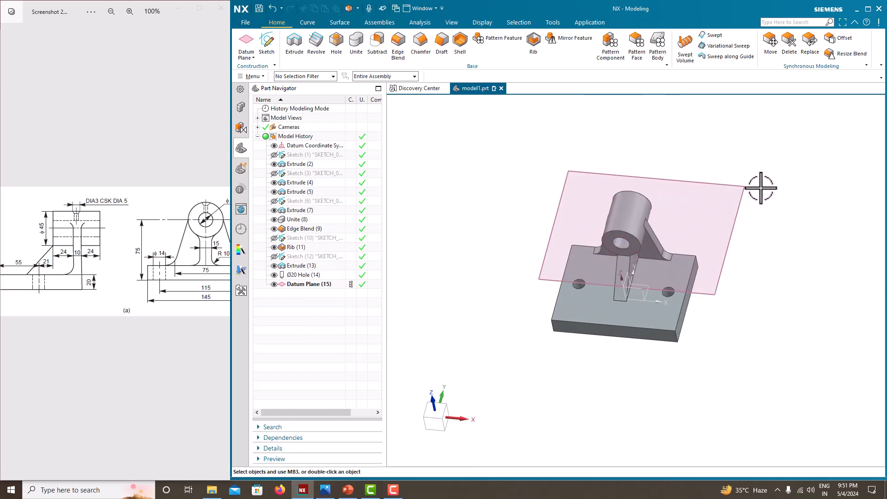
{"action": "left_click", "coordinate": [743, 190]}
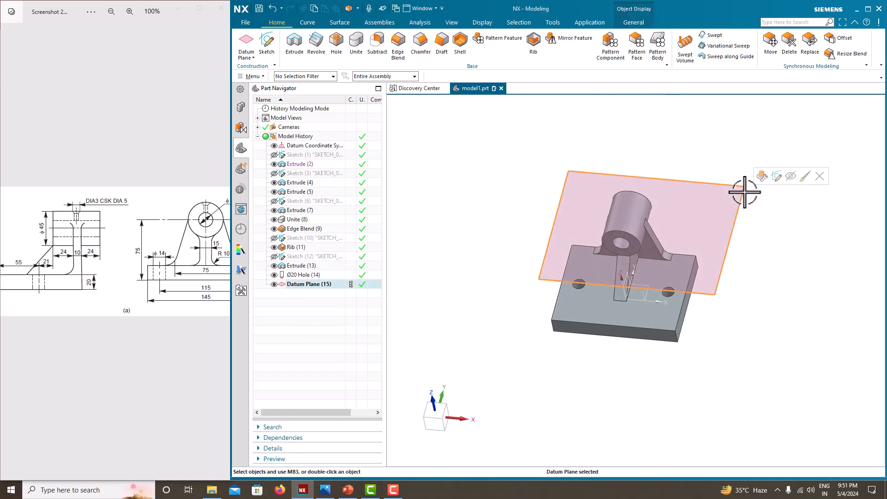
{"action": "left_click", "coordinate": [266, 41]}
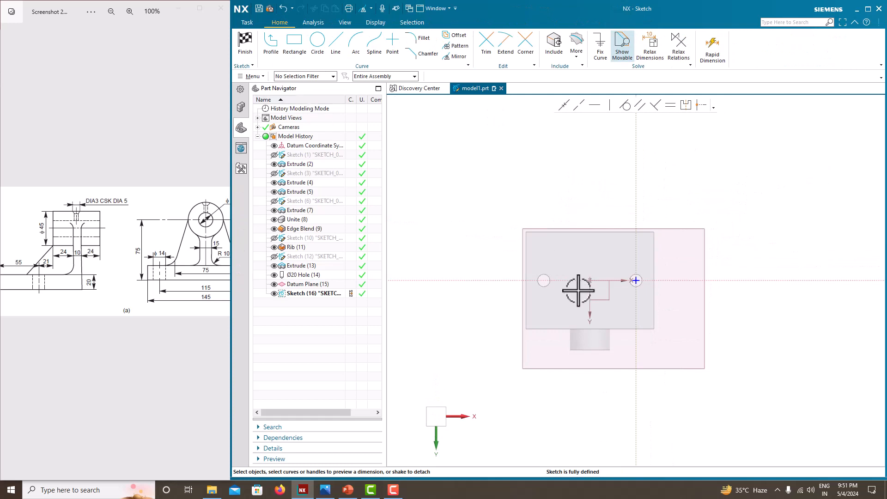
{"action": "scroll", "coordinate": [600, 332], "scroll_direction": "up", "scroll_amount": 3}
{"action": "scroll", "coordinate": [599, 333], "scroll_direction": "up", "scroll_amount": 3}
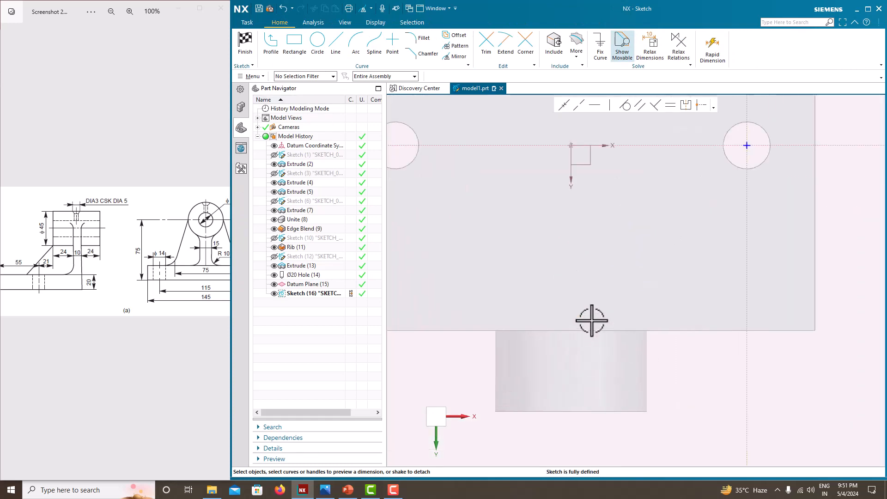
{"action": "scroll", "coordinate": [586, 317], "scroll_direction": "down", "scroll_amount": 5}
{"action": "mouse_move", "coordinate": [562, 259]}
{"action": "middle_mouse_down"}
{"action": "mouse_move", "coordinate": [569, 251]}
{"action": "mouse_move", "coordinate": [566, 340]}
{"action": "middle_mouse_up"}
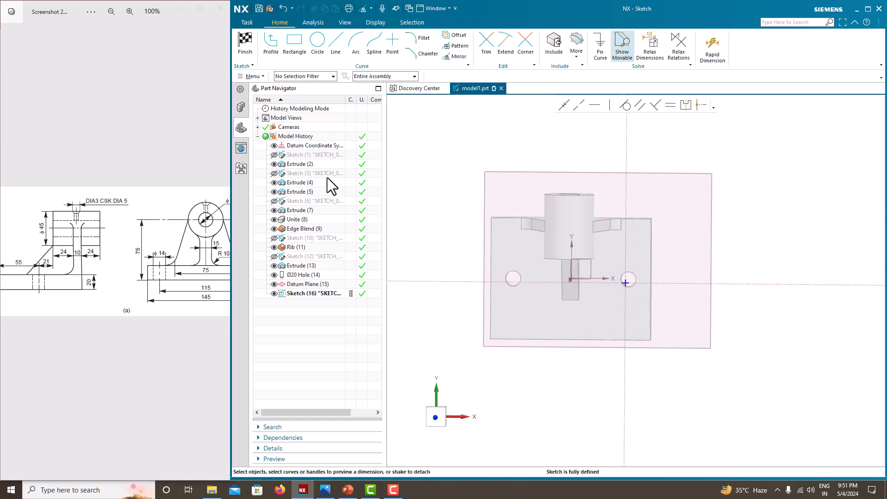
{"action": "right_click", "coordinate": [313, 295]}
{"action": "left_click", "coordinate": [246, 44]}
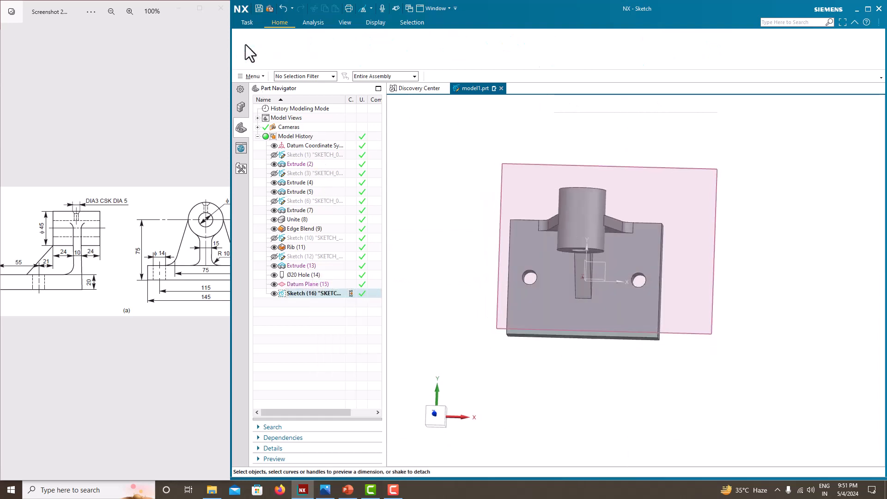
{"action": "right_click", "coordinate": [317, 296]}
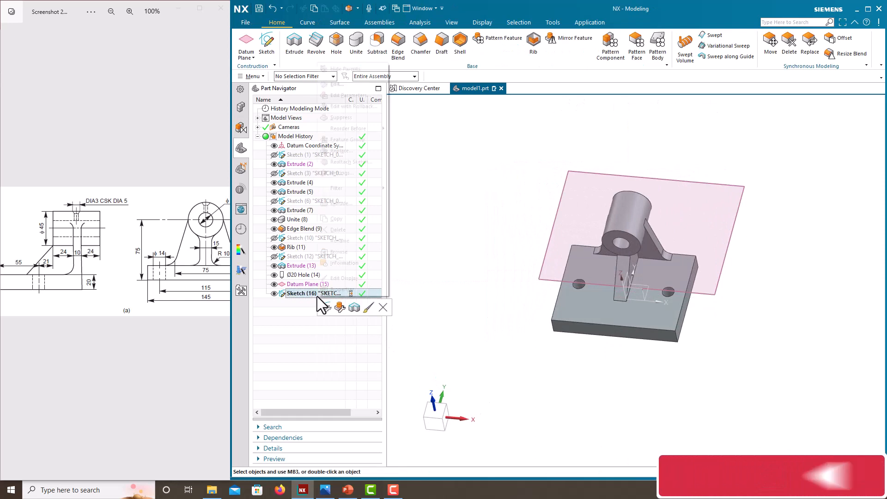
{"action": "left_click", "coordinate": [339, 230]}
- Create a sketch on the datum plane above the boss with the plane normal reversed
{"action": "middle_click_drag", "start_coordinate": [684, 199], "coordinate": [633, 180]}
{"action": "left_click", "coordinate": [267, 44]}
{"action": "middle_click_drag", "start_coordinate": [678, 154], "coordinate": [705, 153]}
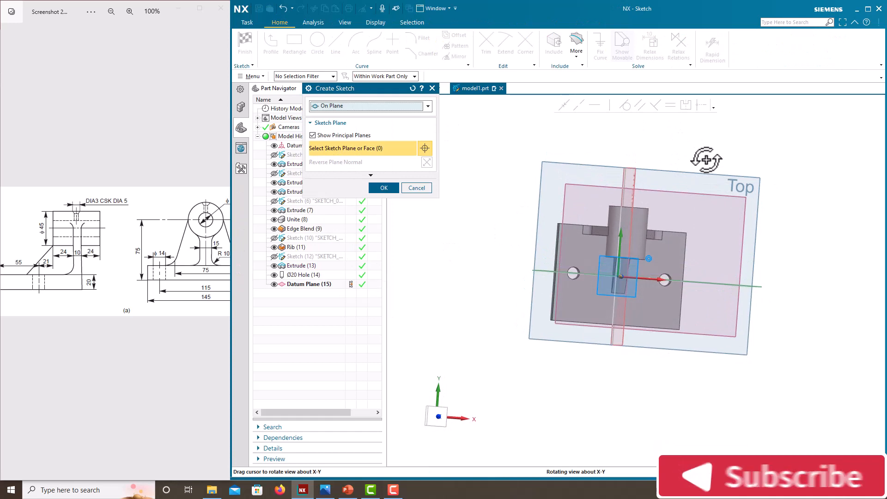
{"action": "left_click", "coordinate": [747, 211]}
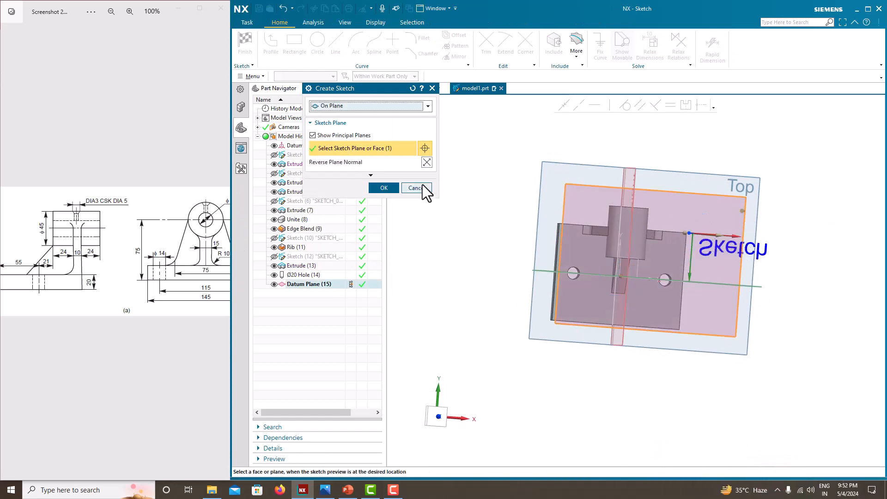
{"action": "left_click", "coordinate": [422, 163]}
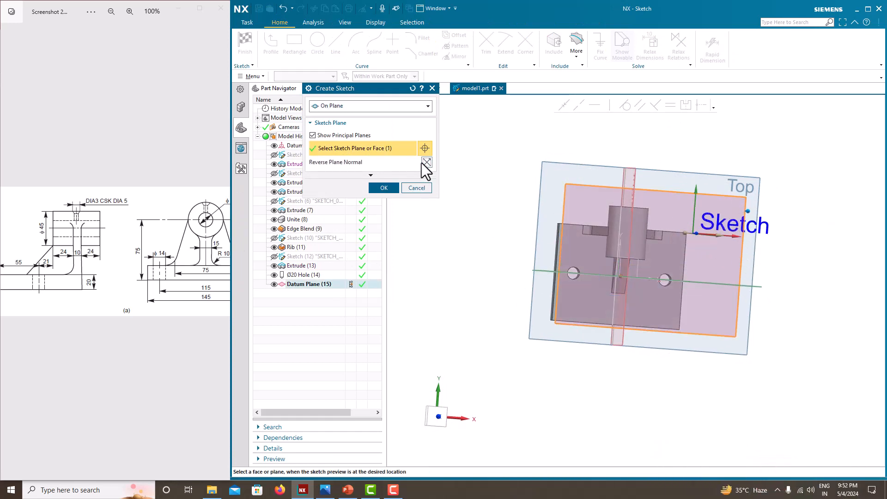
{"action": "left_click", "coordinate": [383, 187]}
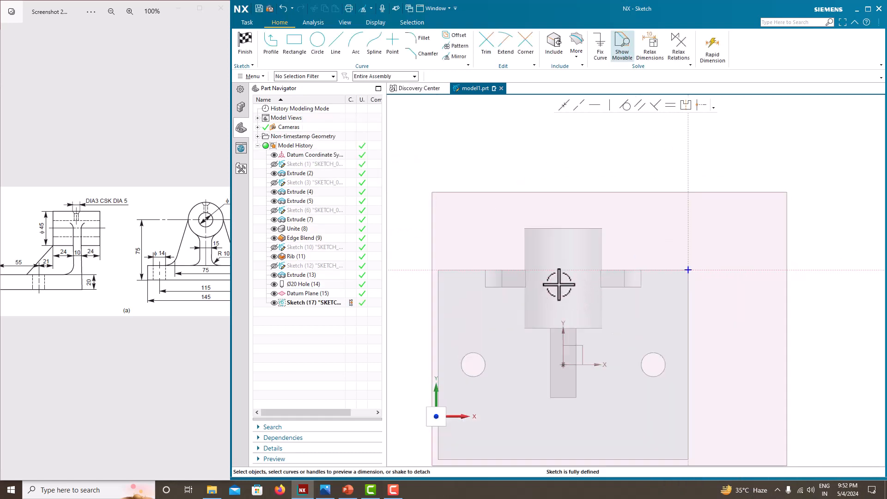
- Place a sketch point near the middle of the boss in the top view
{"action": "scroll", "coordinate": [559, 284], "scroll_direction": "up", "scroll_amount": 1}
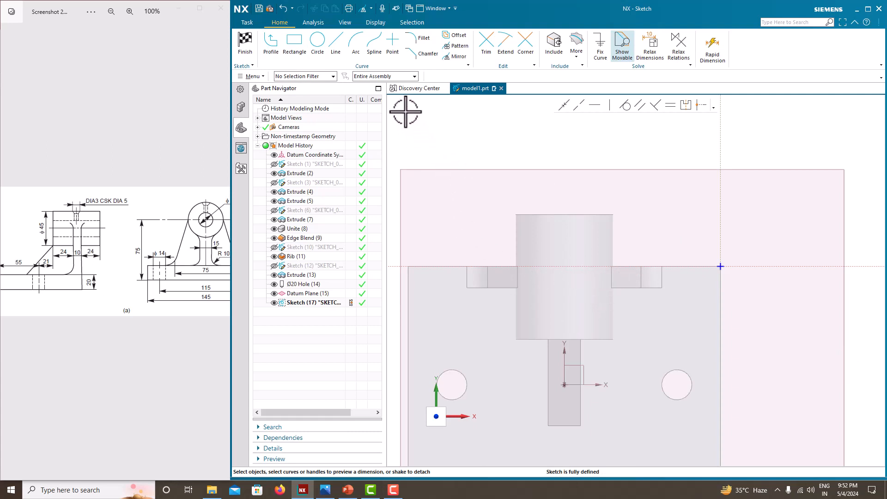
{"action": "left_click", "coordinate": [393, 42]}
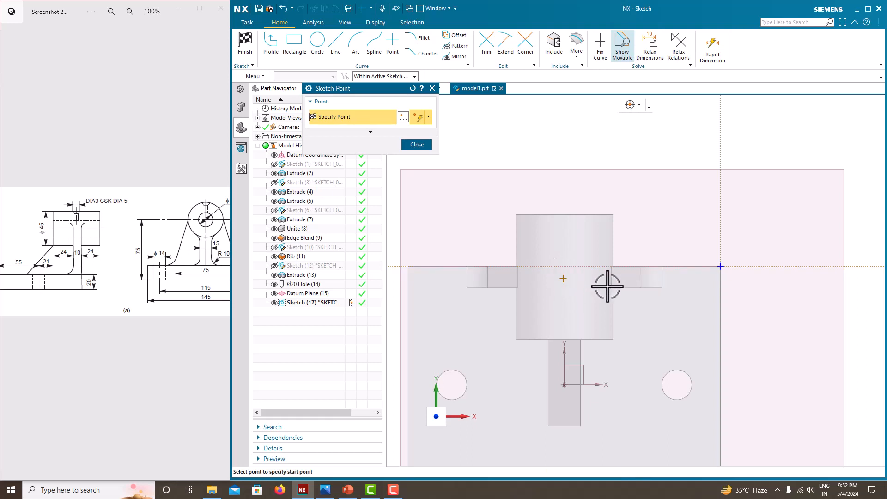
{"action": "key", "text": "Escape"}
- Dimension the sketch point's horizontal distance from the sketch's vertical axis as 145/2 (72.5 mm), scaling the sketch to suit
{"action": "scroll", "coordinate": [563, 281], "scroll_direction": "up", "scroll_amount": 3}
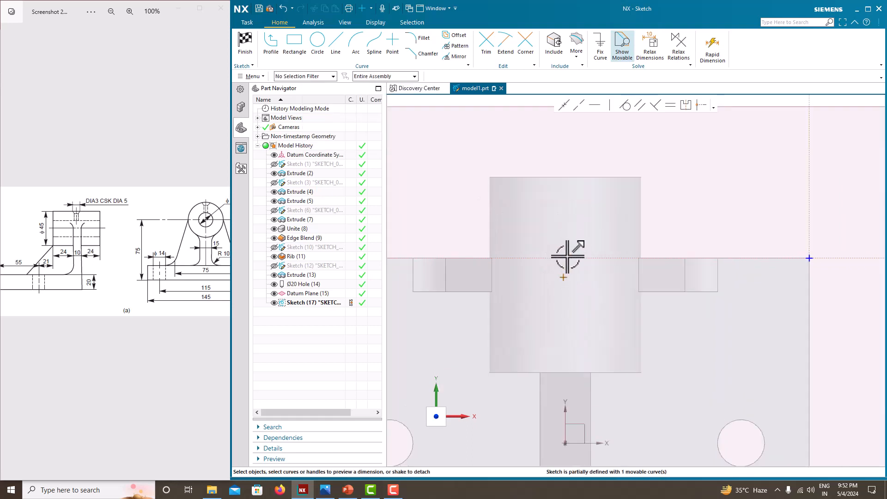
{"action": "scroll", "coordinate": [571, 274], "scroll_direction": "down", "scroll_amount": 5}
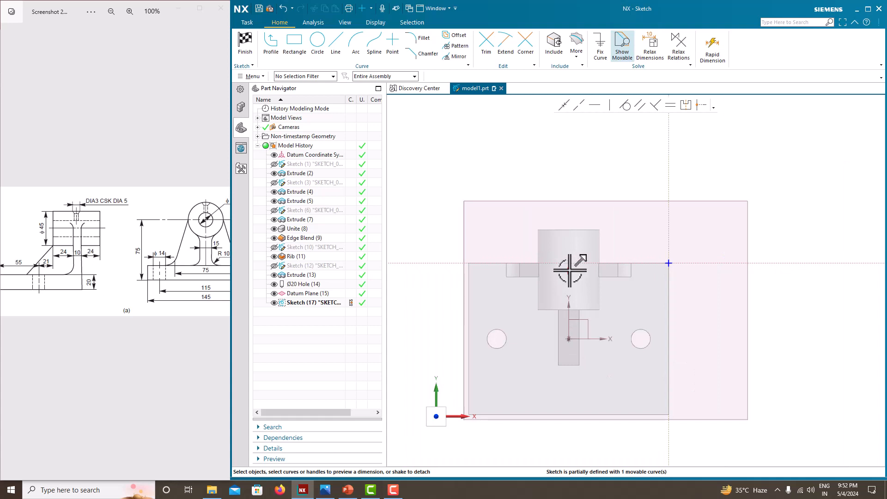
{"action": "scroll", "coordinate": [570, 271], "scroll_direction": "up", "scroll_amount": 2}
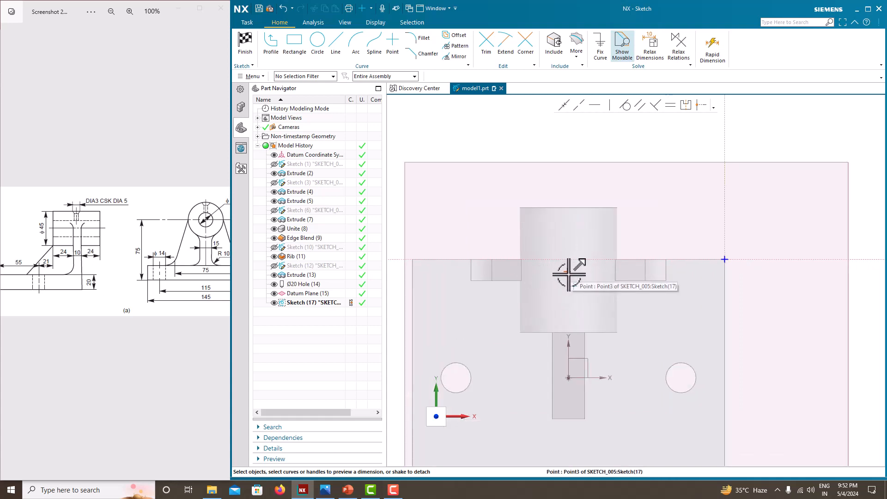
{"action": "left_click", "coordinate": [570, 274]}
{"action": "left_click", "coordinate": [724, 277]}
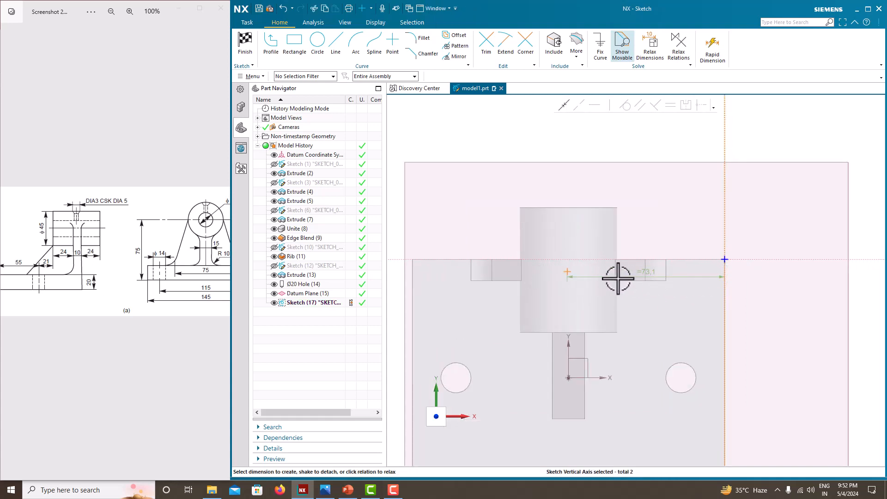
{"action": "left_click", "coordinate": [640, 276]}
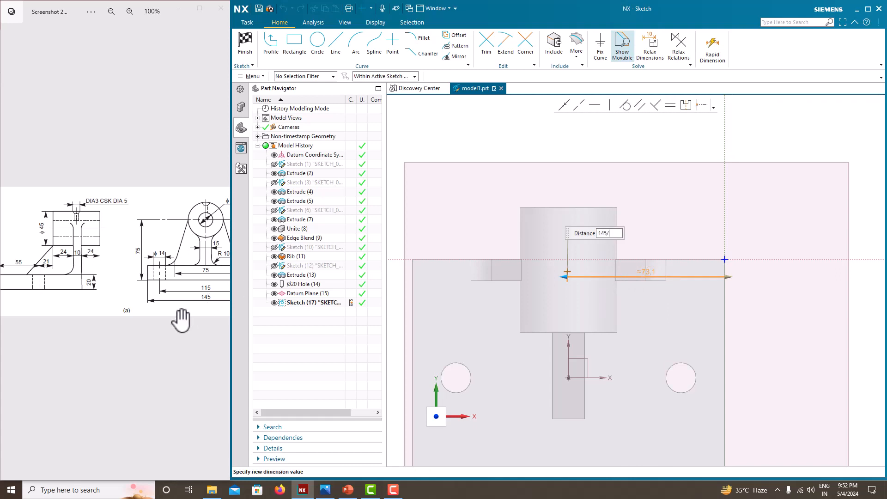
{"action": "key", "text": "Return"}
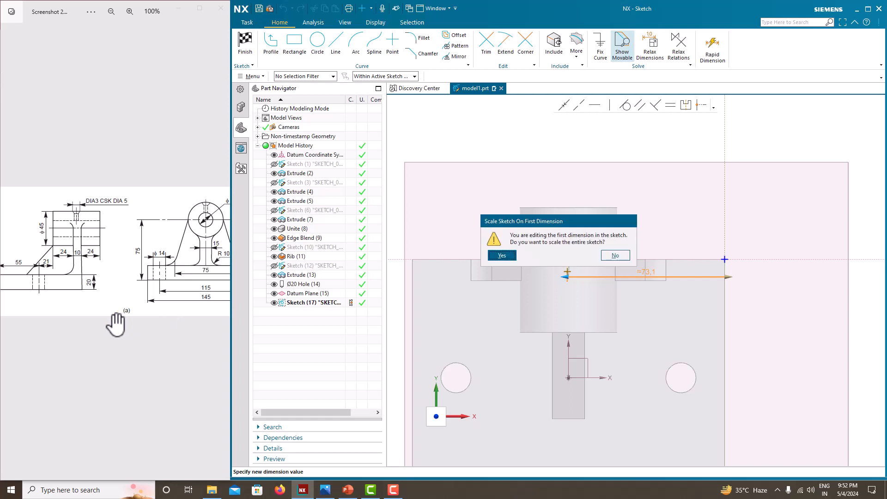
{"action": "left_click", "coordinate": [508, 255]}
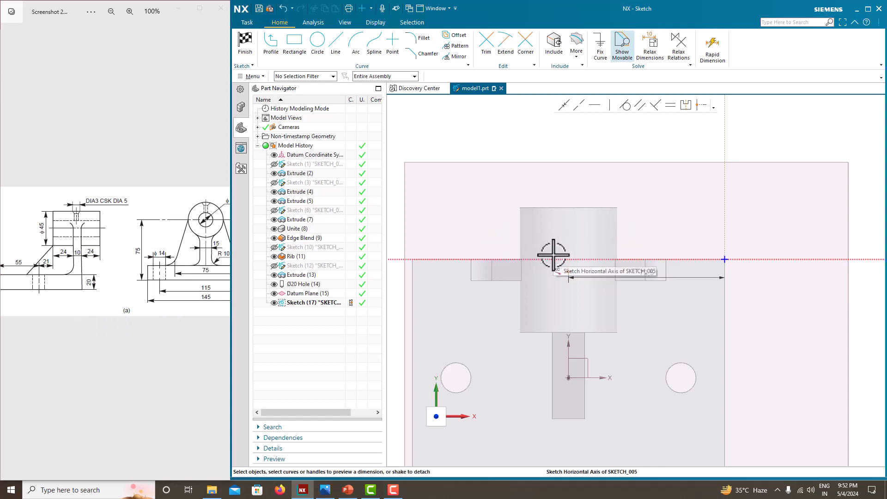
- Dimension the point's vertical distance from the sketch's horizontal axis as 5 mm and finish the sketch
{"action": "left_click", "coordinate": [581, 259]}
{"action": "scroll", "coordinate": [570, 280], "scroll_direction": "up", "scroll_amount": 3}
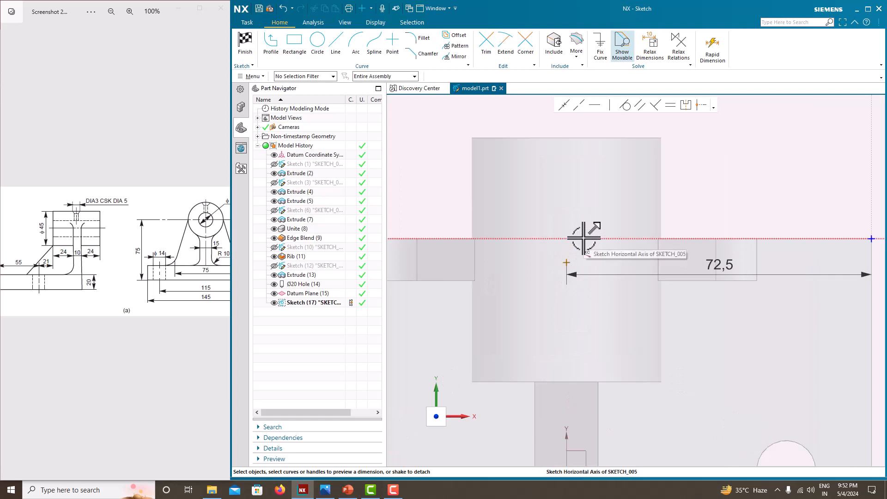
{"action": "left_click", "coordinate": [582, 252]}
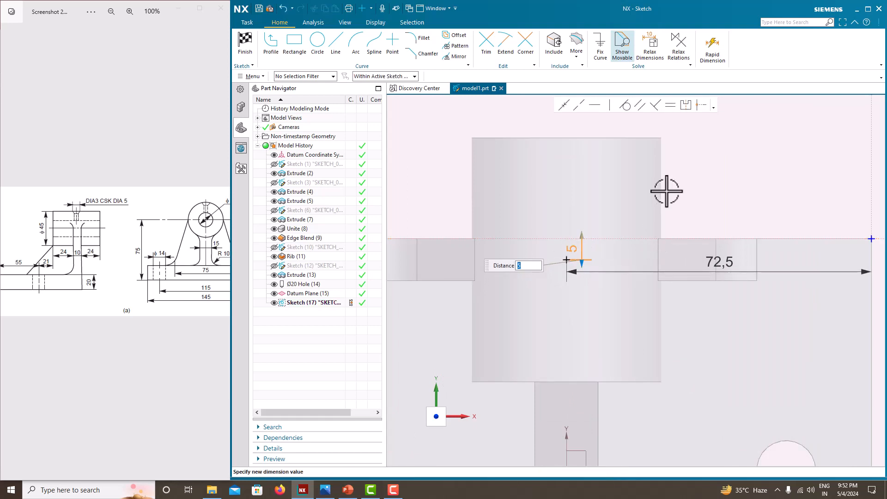
{"action": "key", "text": "Return"}
{"action": "scroll", "coordinate": [678, 199], "scroll_direction": "down", "scroll_amount": 3}
{"action": "right_click", "coordinate": [684, 179]}
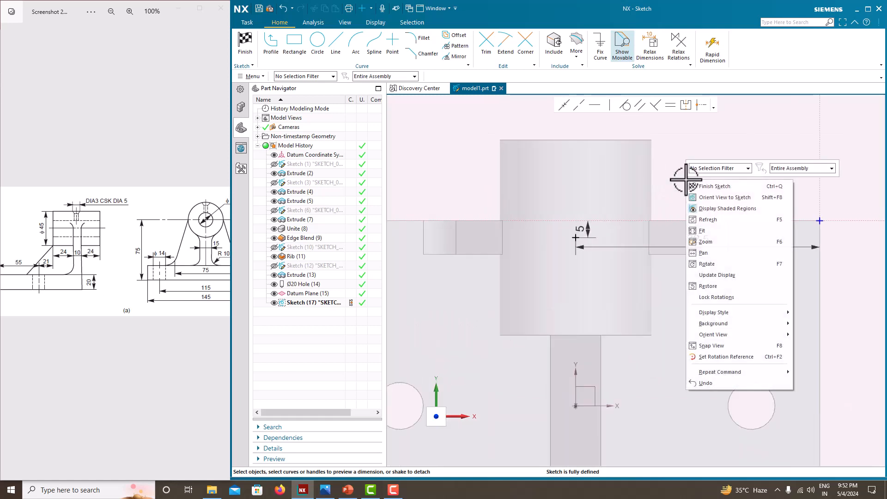
{"action": "left_click", "coordinate": [697, 184]}
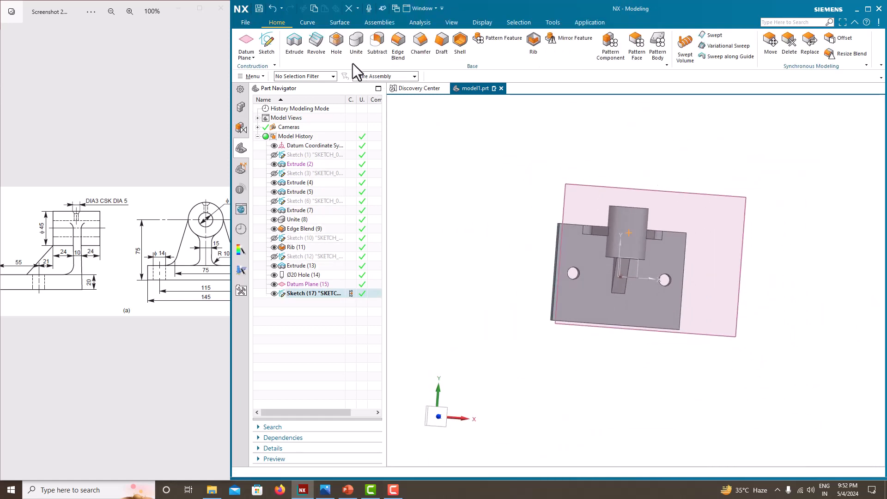
- Start a countersunk Hole at the sketch point on top of the boss
{"action": "left_click", "coordinate": [337, 46]}
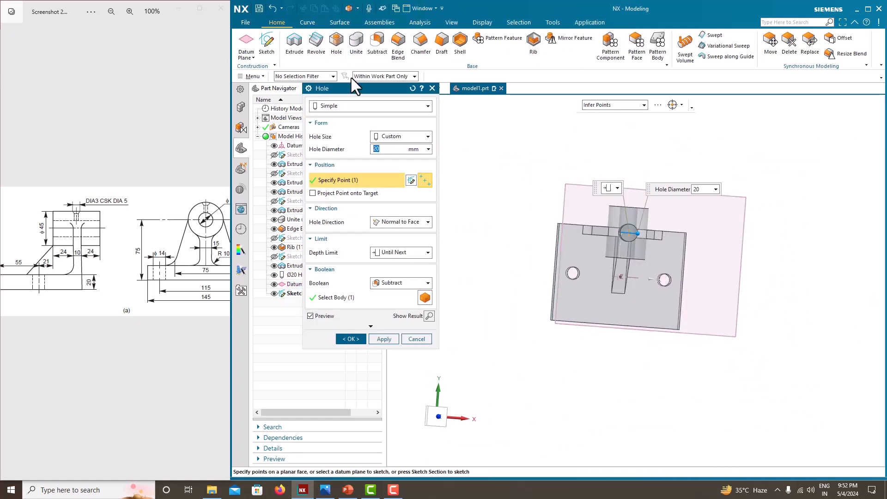
{"action": "middle_click_drag", "start_coordinate": [545, 204], "coordinate": [539, 178]}
{"action": "scroll", "coordinate": [658, 209], "scroll_direction": "up", "scroll_amount": 3}
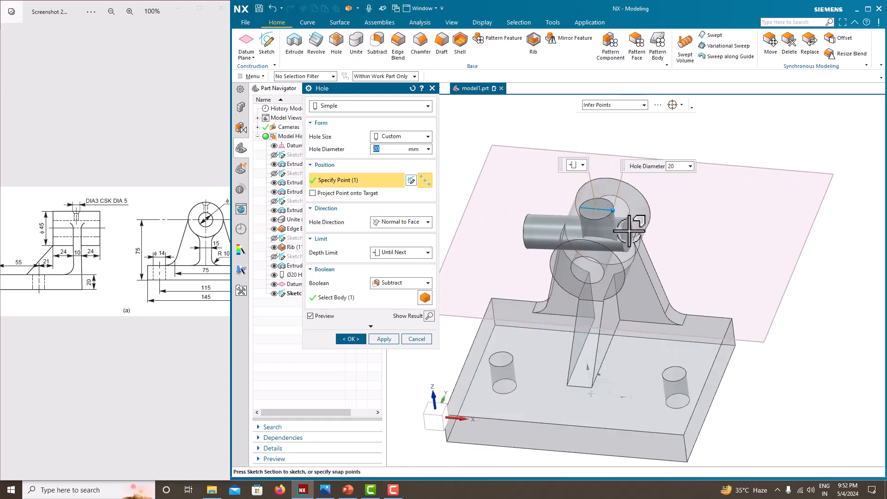
{"action": "mouse_move", "coordinate": [635, 227]}
{"action": "middle_mouse_down"}
{"action": "mouse_move", "coordinate": [610, 207]}
{"action": "mouse_move", "coordinate": [642, 223]}
{"action": "mouse_move", "coordinate": [623, 229]}
{"action": "middle_mouse_up"}
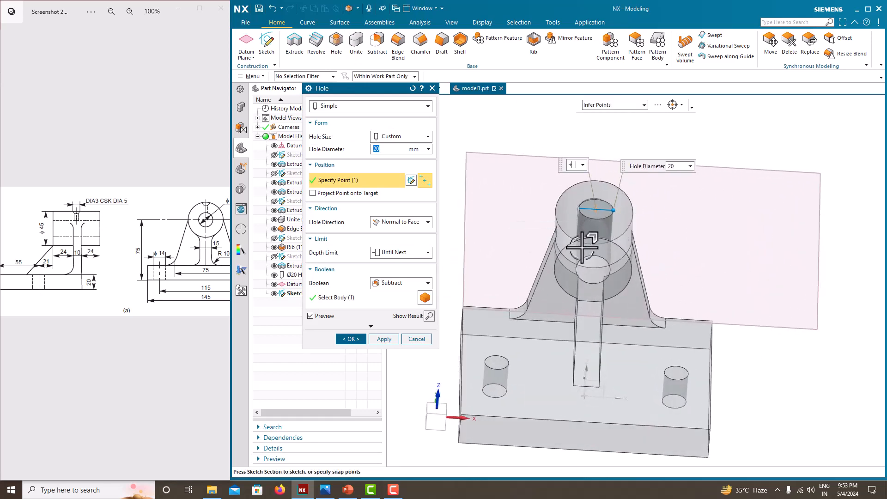
{"action": "left_click", "coordinate": [391, 137]}
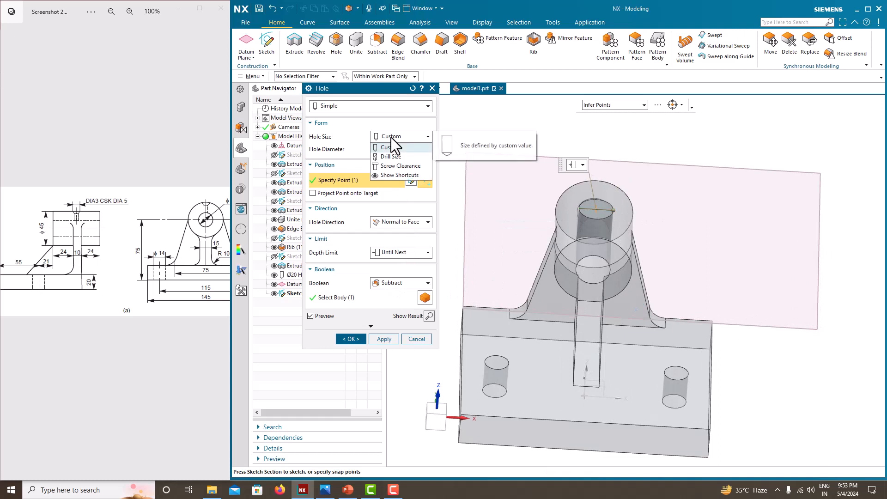
{"action": "left_click", "coordinate": [370, 109]}
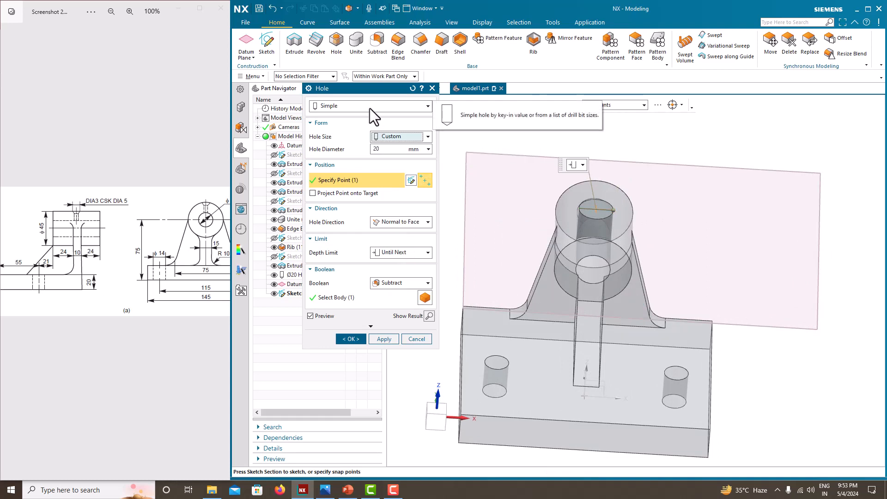
{"action": "left_click", "coordinate": [370, 108]}
{"action": "left_click", "coordinate": [365, 134]}
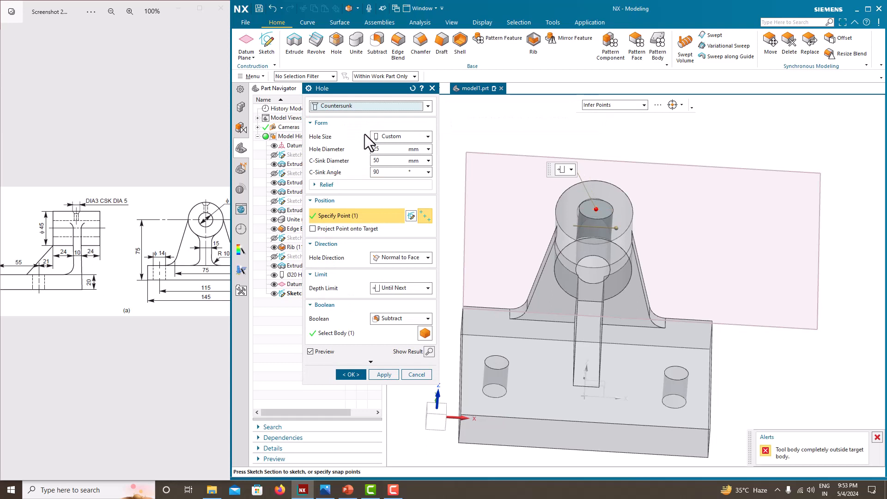
- Create the countersunk hole with a 3 mm hole diameter, 5 mm countersink diameter and 45° countersink angle
{"action": "left_click", "coordinate": [384, 149]}
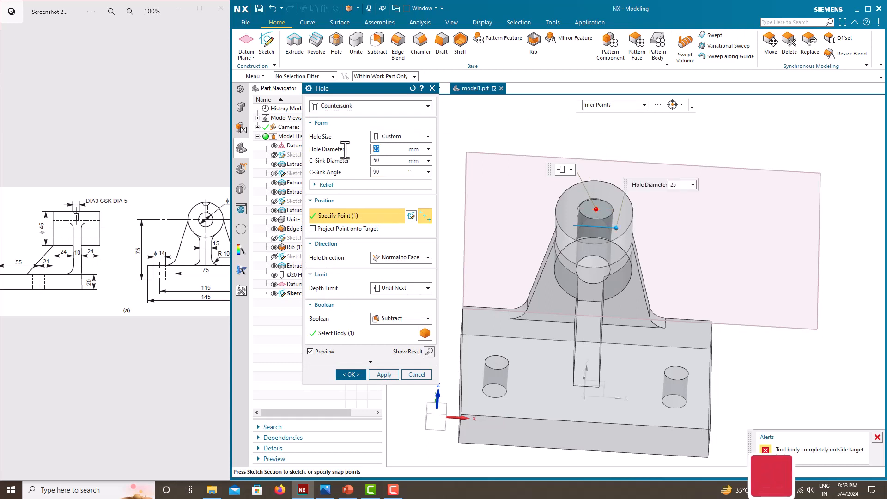
{"action": "type", "text": "3"}
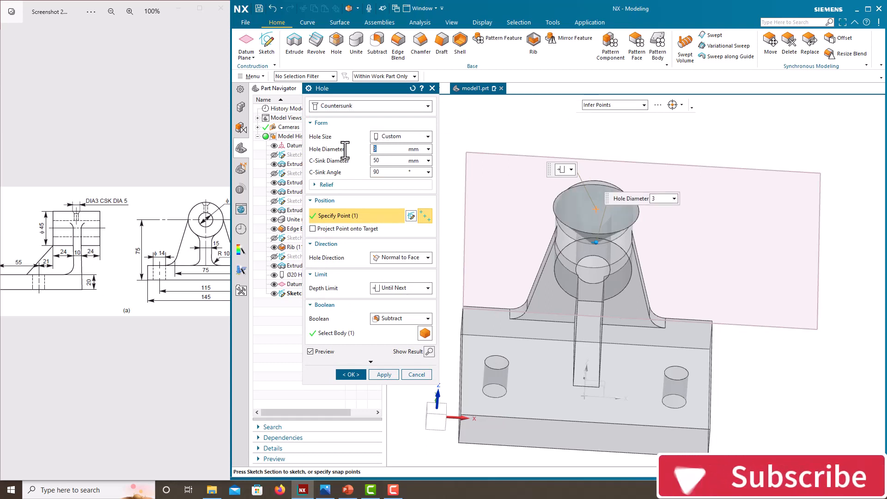
{"action": "left_click", "coordinate": [390, 161]}
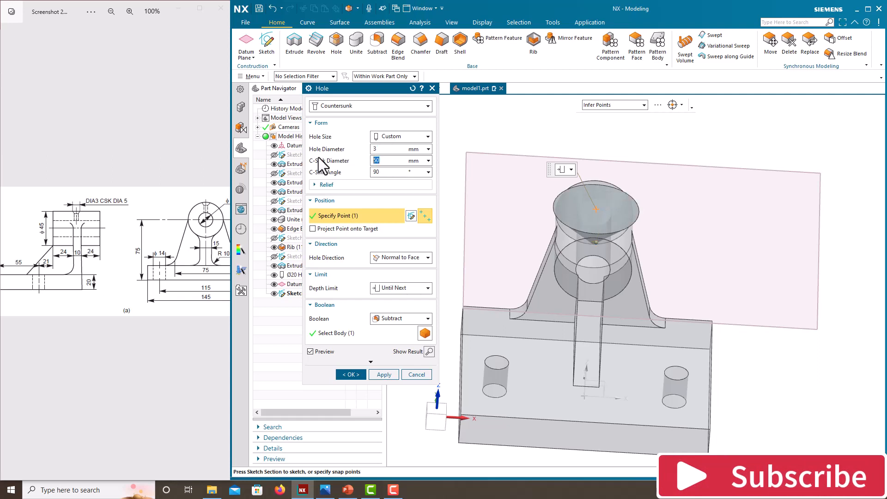
{"action": "type", "text": "5"}
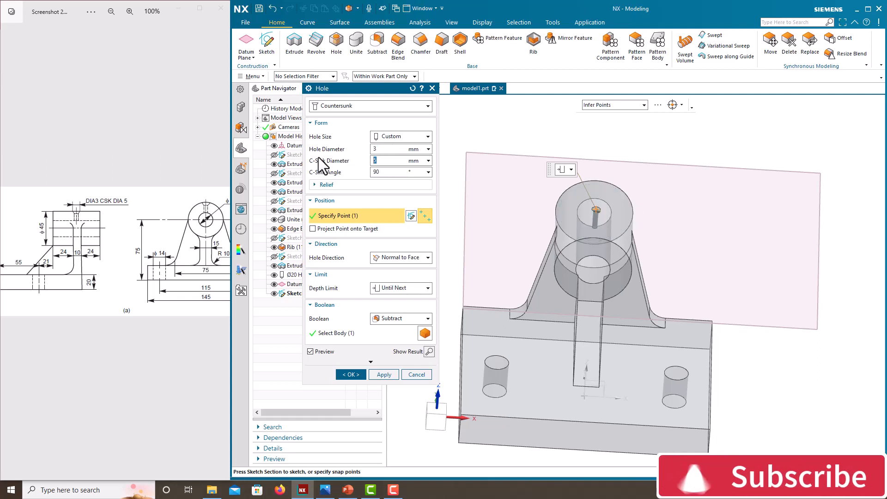
{"action": "left_click", "coordinate": [391, 172]}
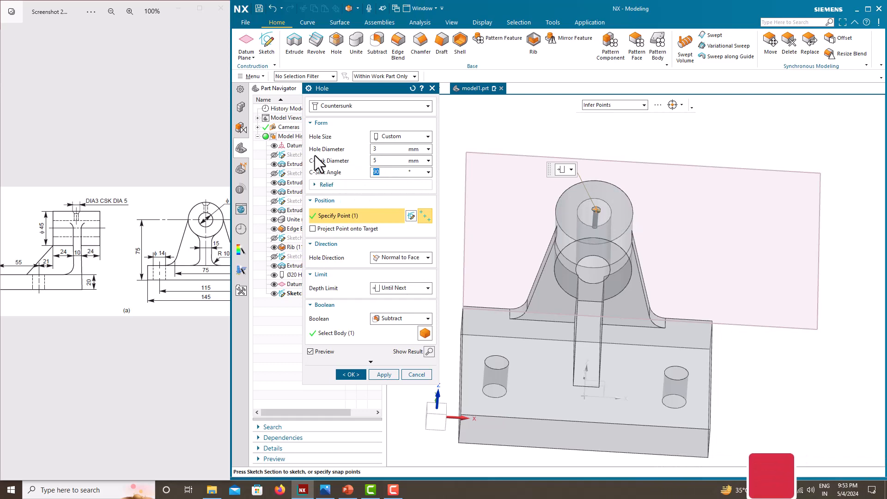
{"action": "type", "text": "45"}
{"action": "key", "text": "Return"}
{"action": "scroll", "coordinate": [587, 206], "scroll_direction": "up", "scroll_amount": 5}
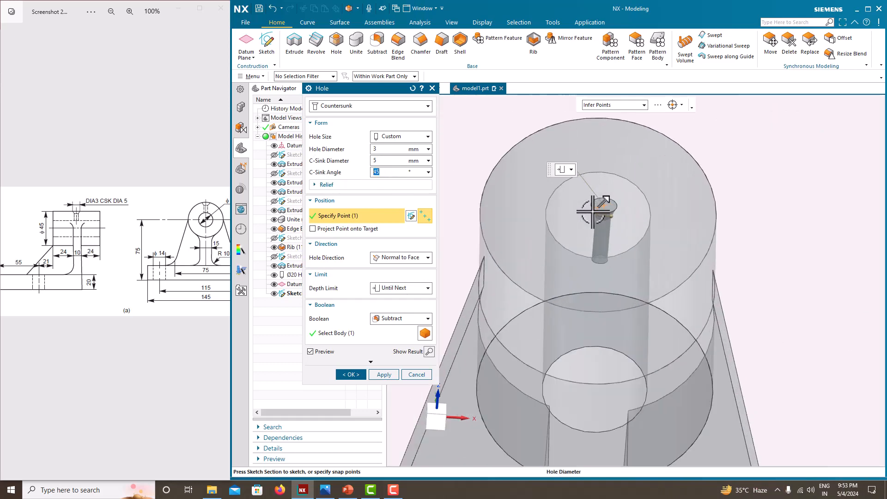
{"action": "scroll", "coordinate": [587, 148], "scroll_direction": "down", "scroll_amount": 2}
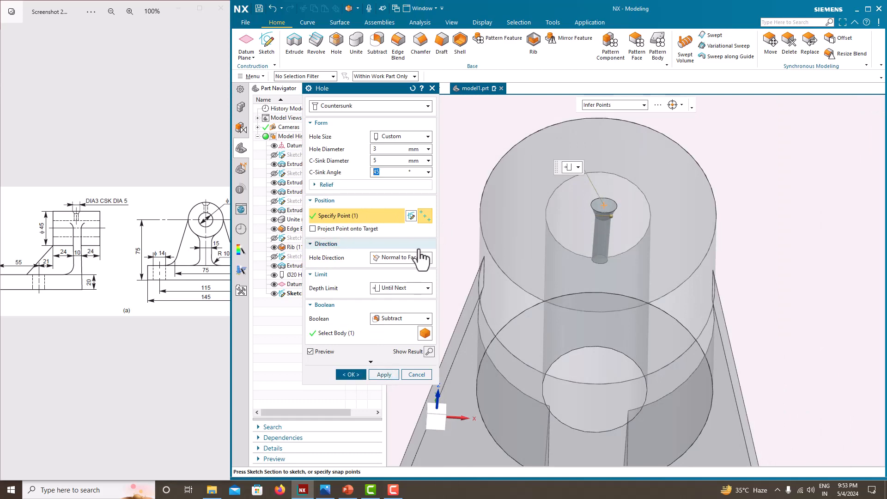
{"action": "left_click", "coordinate": [351, 375]}
- Hide the datum plane above the boss and the sketch holding the oil hole's point
{"action": "middle_click_drag", "start_coordinate": [490, 231], "coordinate": [410, 158]}
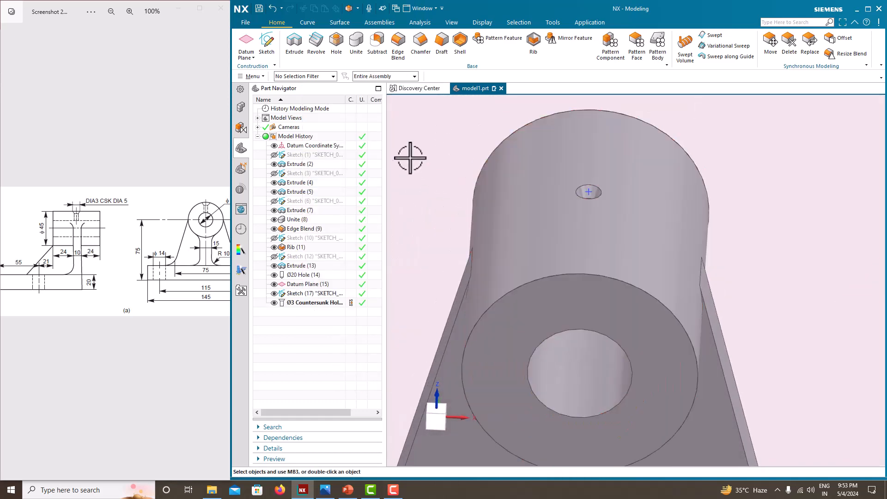
{"action": "scroll", "coordinate": [482, 160], "scroll_direction": "down", "scroll_amount": 4}
{"action": "left_click", "coordinate": [275, 284]}
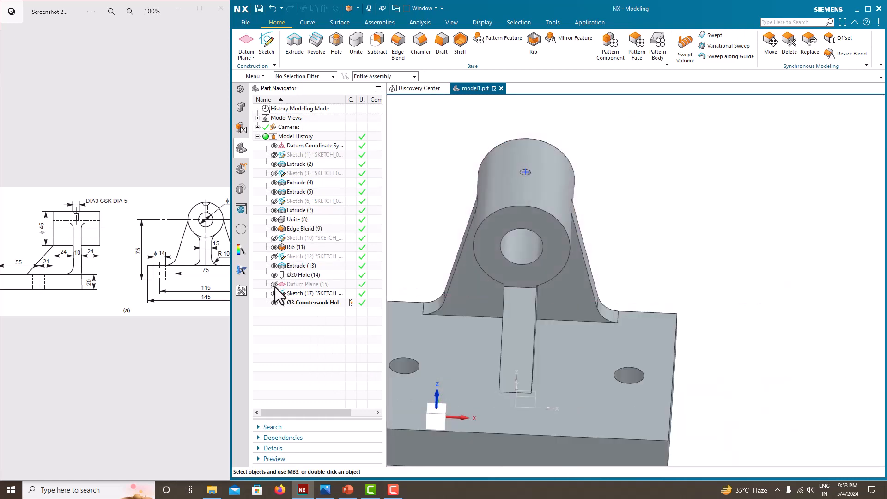
{"action": "middle_click_drag", "start_coordinate": [496, 234], "coordinate": [519, 229]}
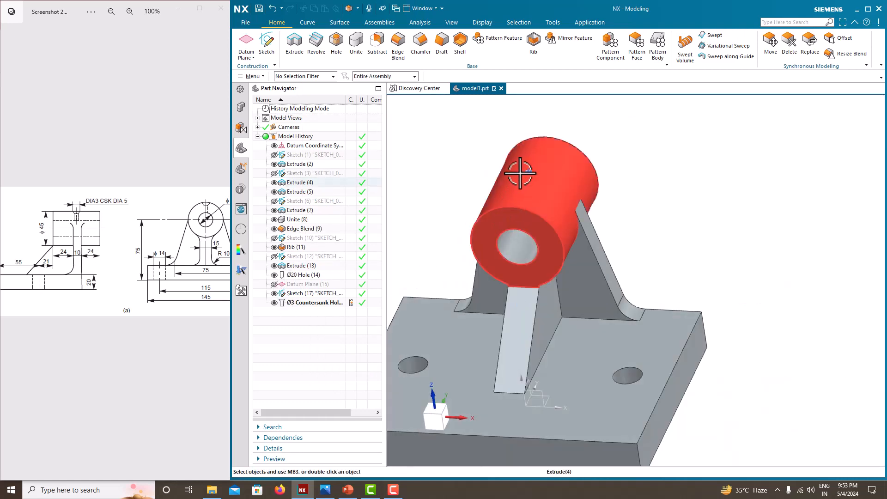
{"action": "mouse_move", "coordinate": [519, 169]}
{"action": "middle_mouse_down"}
{"action": "mouse_move", "coordinate": [487, 175]}
{"action": "mouse_move", "coordinate": [568, 183]}
{"action": "mouse_move", "coordinate": [531, 178]}
{"action": "mouse_move", "coordinate": [545, 145]}
{"action": "middle_mouse_up"}
{"action": "left_click", "coordinate": [274, 294]}
- Examine the countersunk oil hole on the boss up close and compare it with the reference drawing
{"action": "scroll", "coordinate": [529, 176], "scroll_direction": "up", "scroll_amount": 5}
{"action": "scroll", "coordinate": [590, 192], "scroll_direction": "up", "scroll_amount": 3}
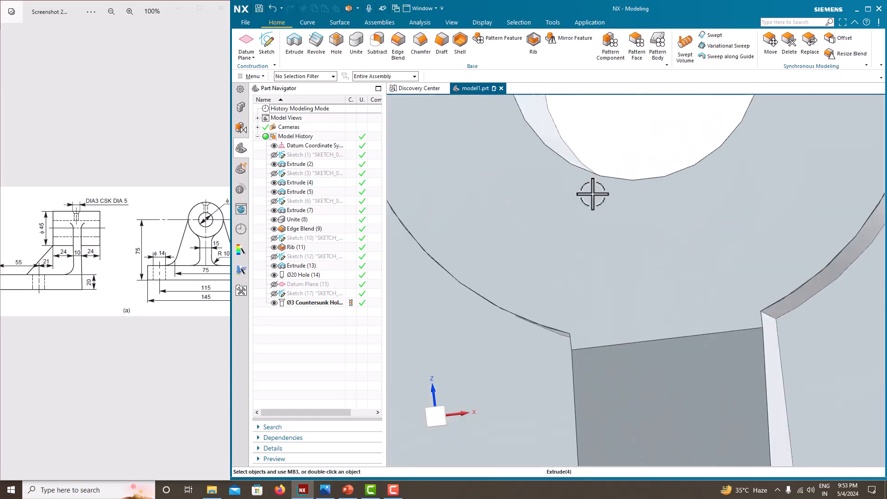
{"action": "scroll", "coordinate": [591, 174], "scroll_direction": "down", "scroll_amount": 5}
{"action": "middle_click_drag", "start_coordinate": [590, 174], "coordinate": [576, 212]}
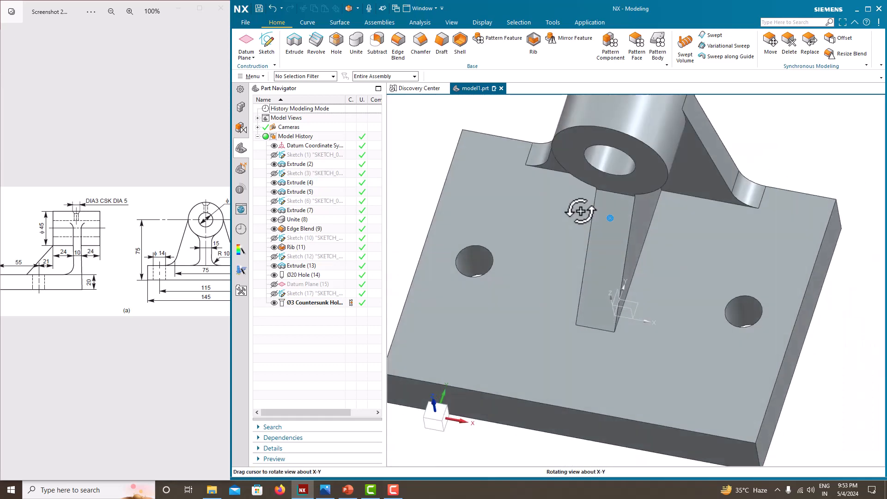
{"action": "scroll", "coordinate": [581, 210], "scroll_direction": "up", "scroll_amount": 5}
{"action": "scroll", "coordinate": [581, 209], "scroll_direction": "down", "scroll_amount": 8}
{"action": "scroll", "coordinate": [590, 232], "scroll_direction": "up", "scroll_amount": 10}
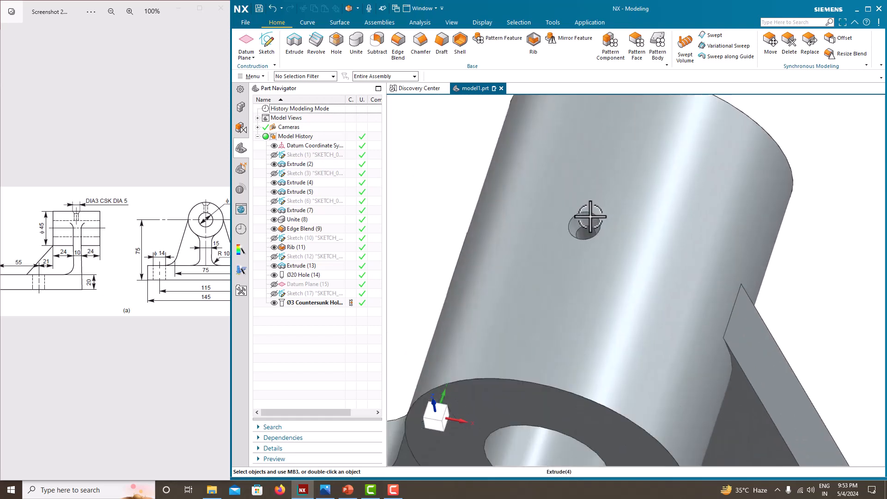
{"action": "scroll", "coordinate": [617, 254], "scroll_direction": "down", "scroll_amount": 3}
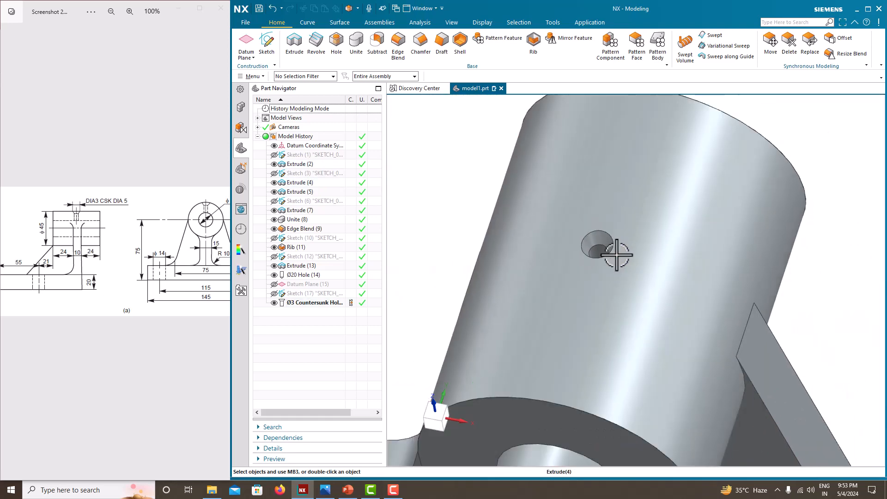
{"action": "left_click_drag", "start_coordinate": [97, 263], "coordinate": [39, 262]}
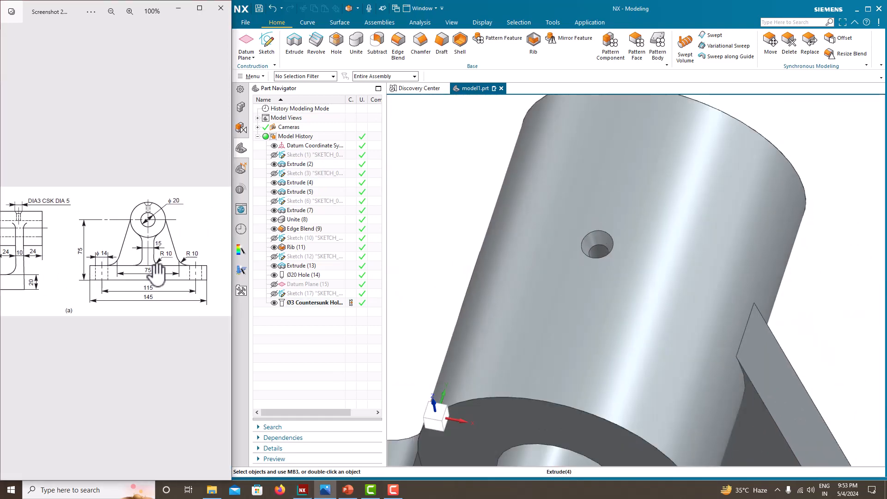
{"action": "scroll", "coordinate": [578, 231], "scroll_direction": "down", "scroll_amount": 6}
- Orient the finished bracket to the Trimetric view and show the whole reference drawing at 71% for comparison
{"action": "middle_click_drag", "start_coordinate": [575, 245], "coordinate": [545, 208]}
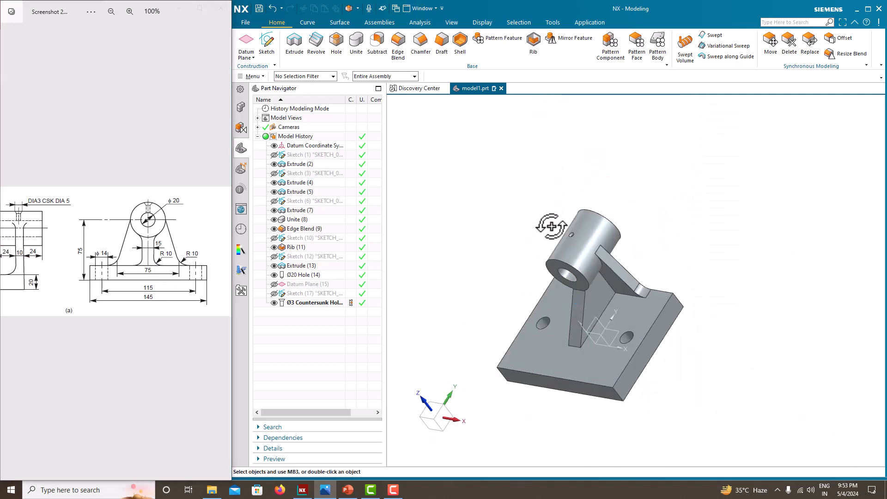
{"action": "right_click", "coordinate": [482, 194]}
{"action": "mouse_move", "coordinate": [523, 295]}
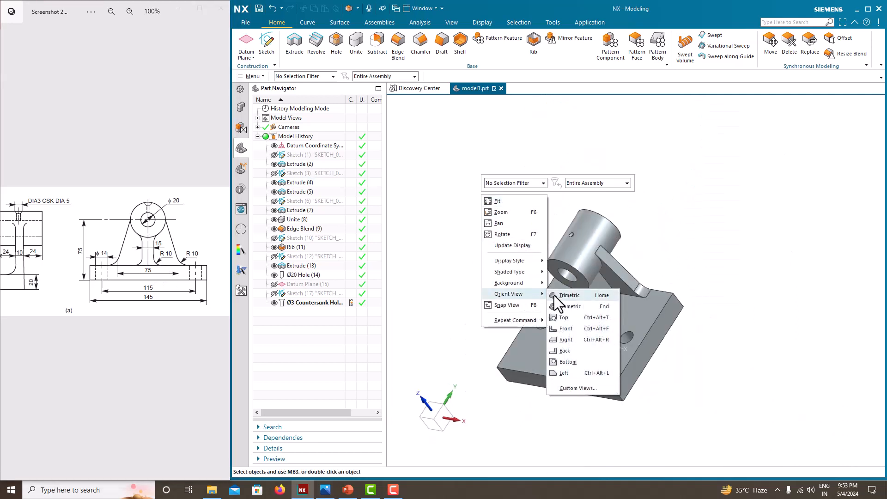
{"action": "left_click", "coordinate": [557, 296]}
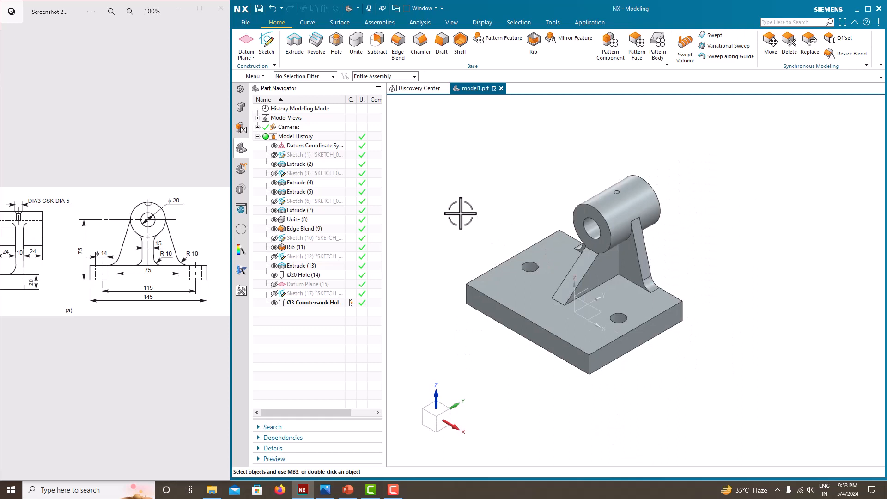
{"action": "scroll", "coordinate": [461, 212], "scroll_direction": "up", "scroll_amount": 1}
{"action": "scroll", "coordinate": [138, 287], "scroll_direction": "down", "scroll_amount": 2}
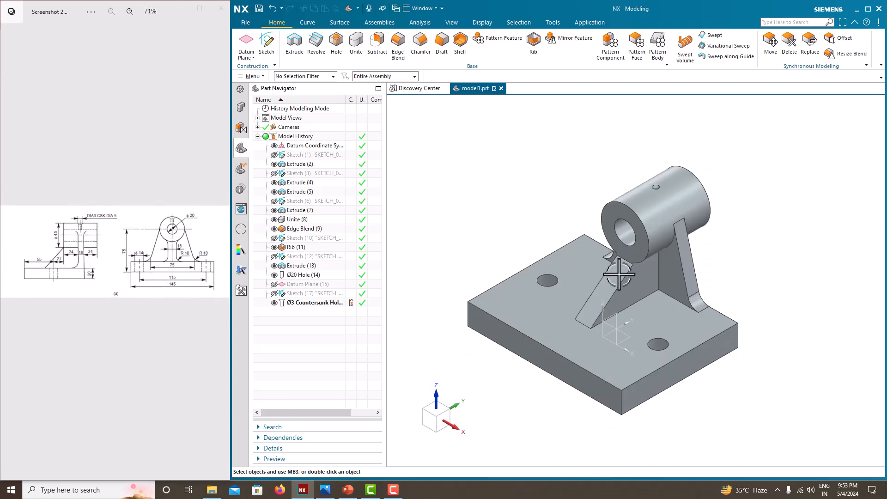